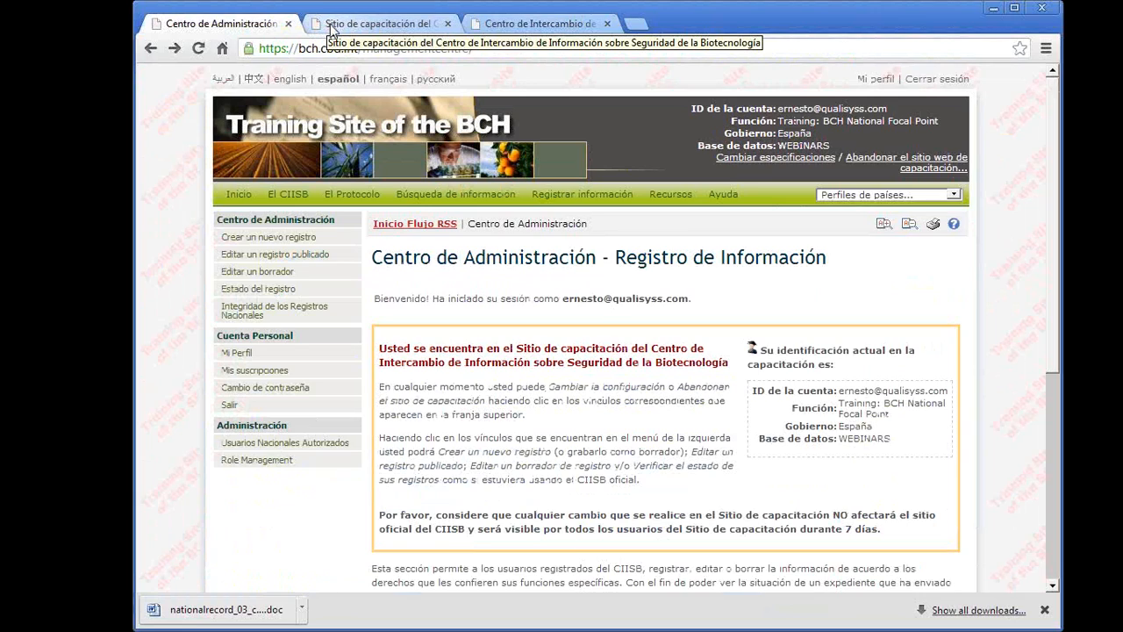
# - Leave the current WEBINARS training session and open the CIISB training site page from the site's resources
pyautogui.click(878, 164)
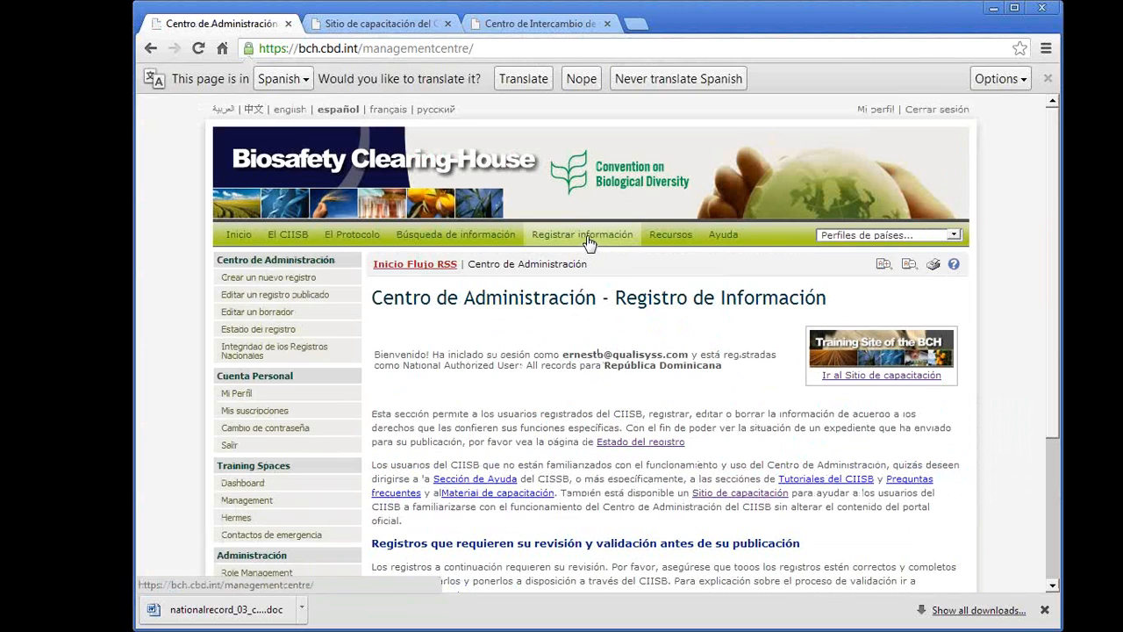
pyautogui.click(671, 234)
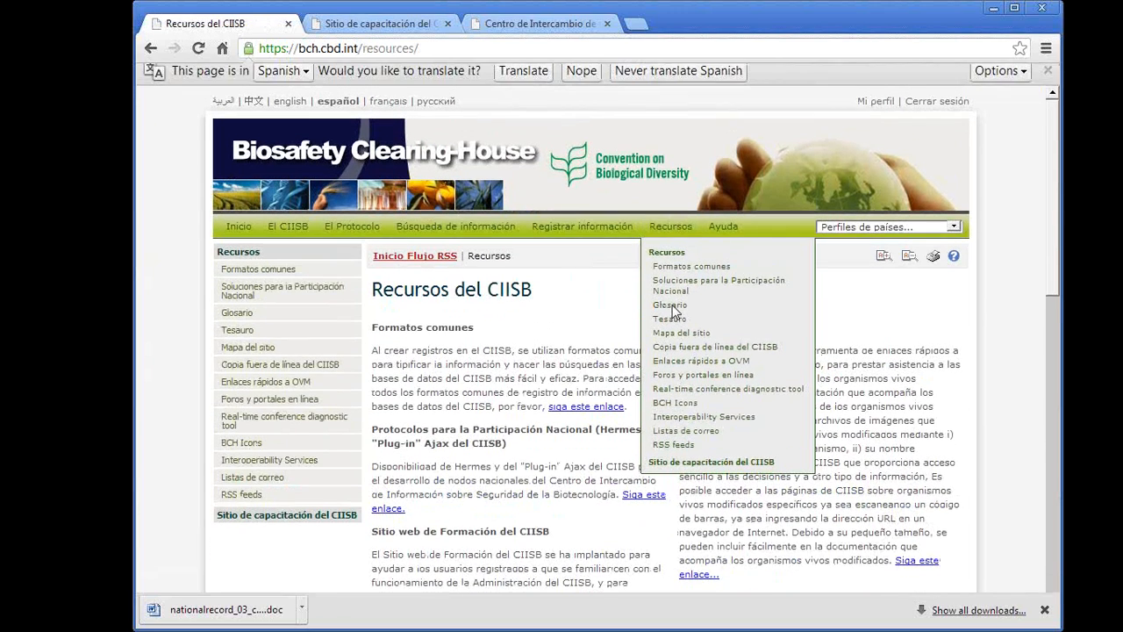
pyautogui.click(674, 471)
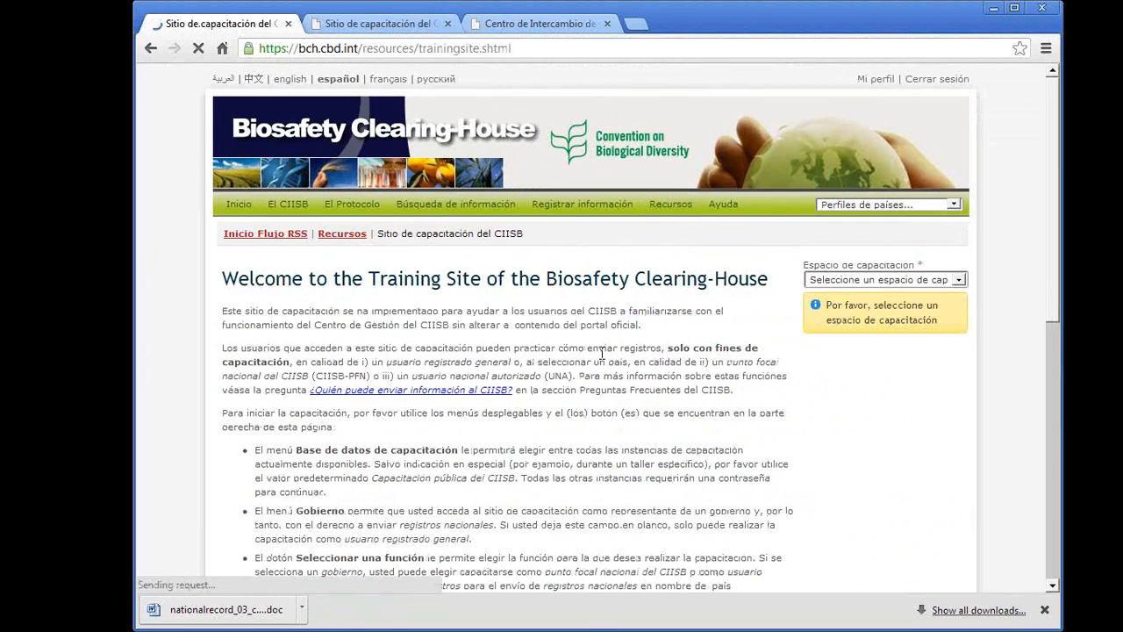
pyautogui.scroll(-2, 602, 354)
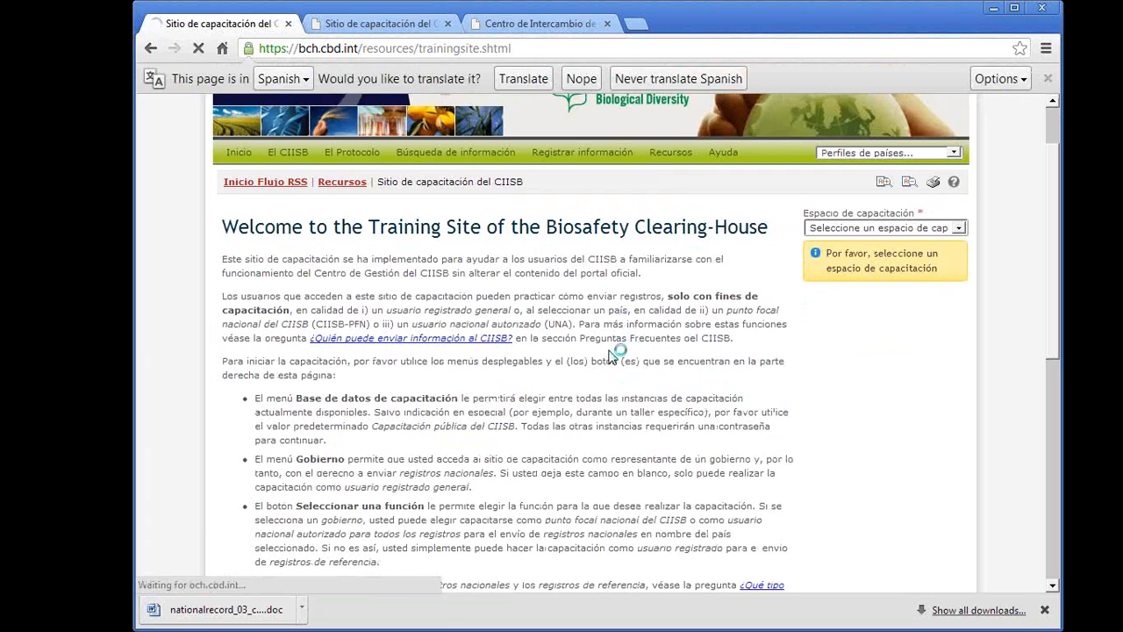
# - Choose Public BCH Training as the training space and España as the government
pyautogui.click(957, 229)
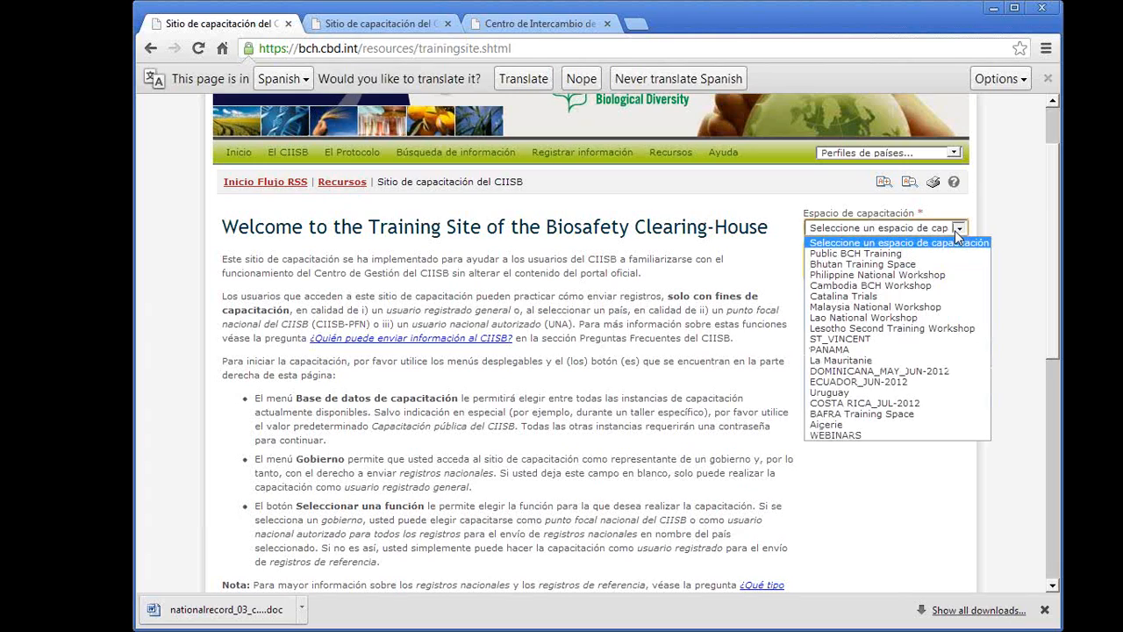
pyautogui.click(845, 255)
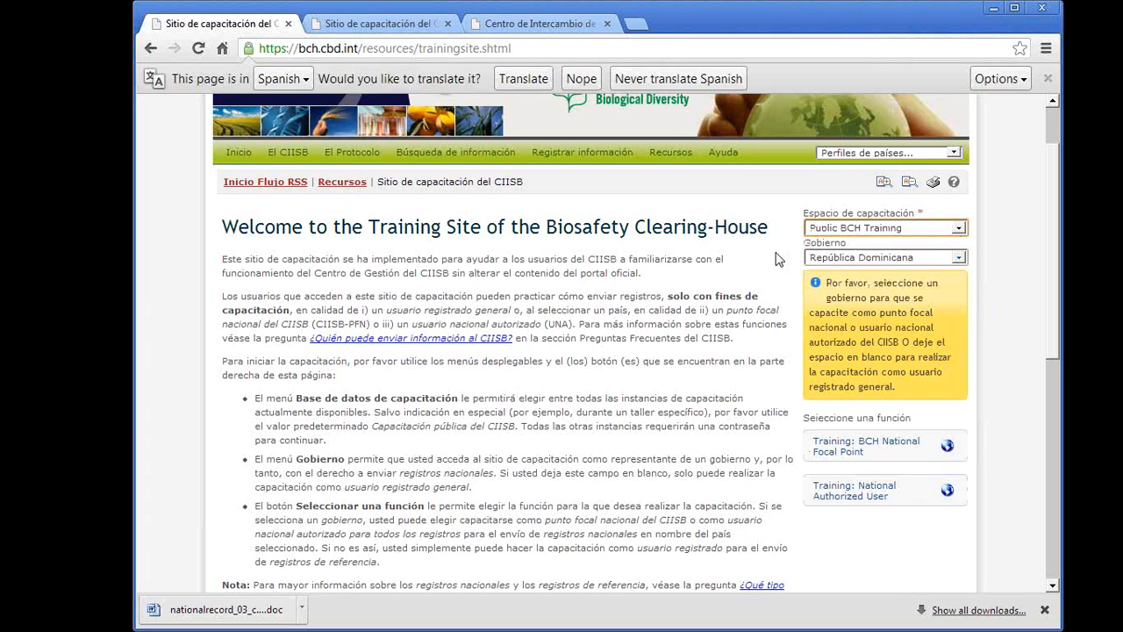
pyautogui.click(959, 258)
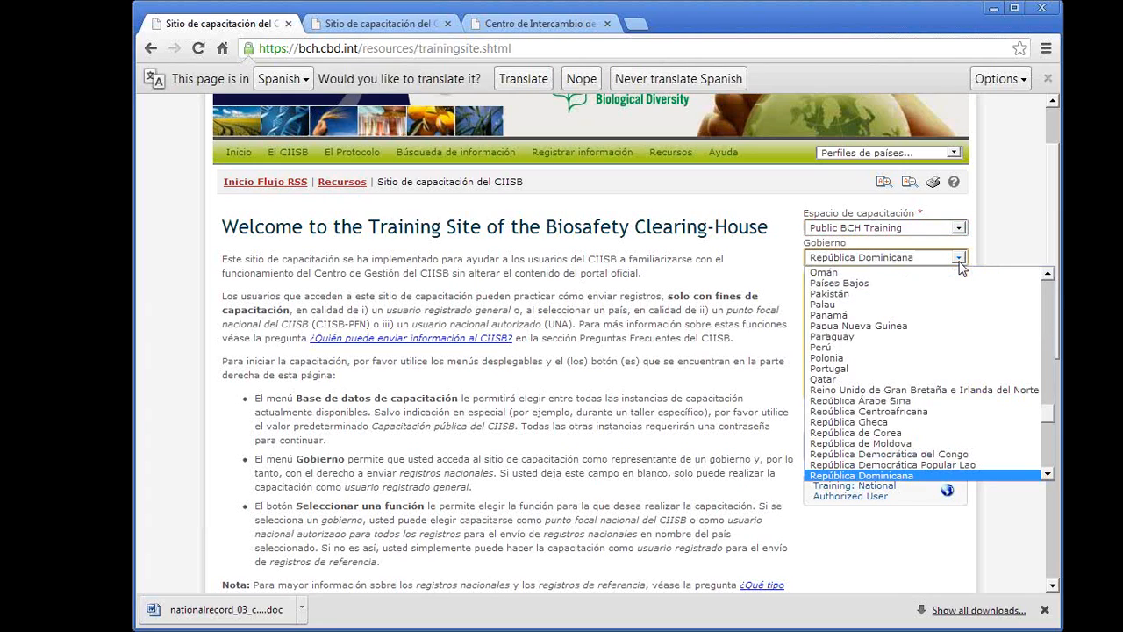
pyautogui.press('e')
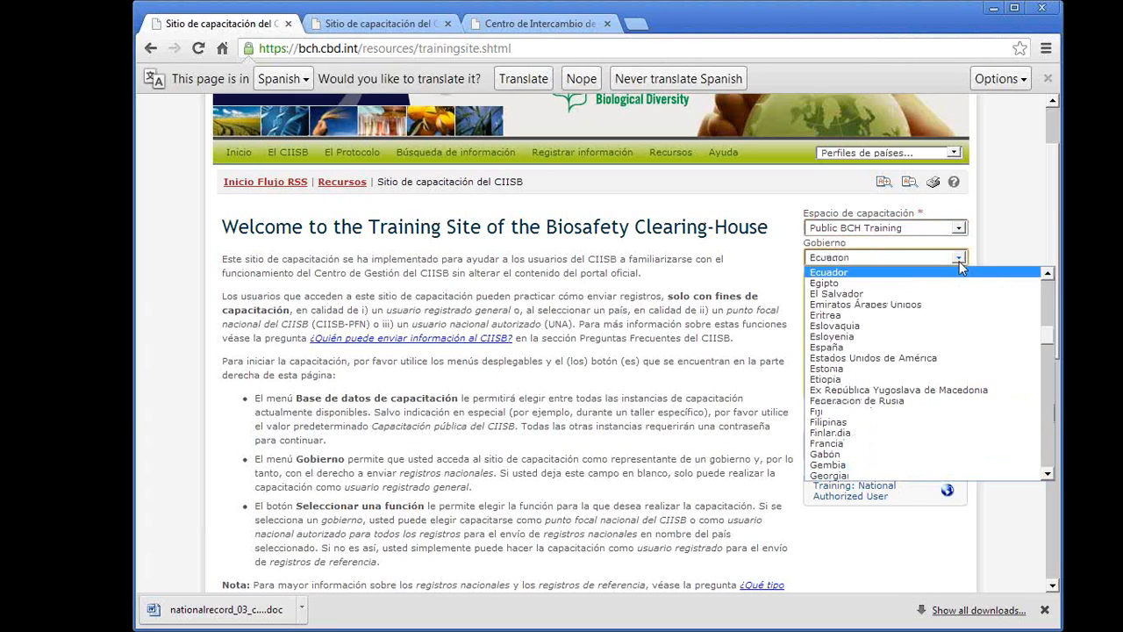
pyautogui.click(848, 347)
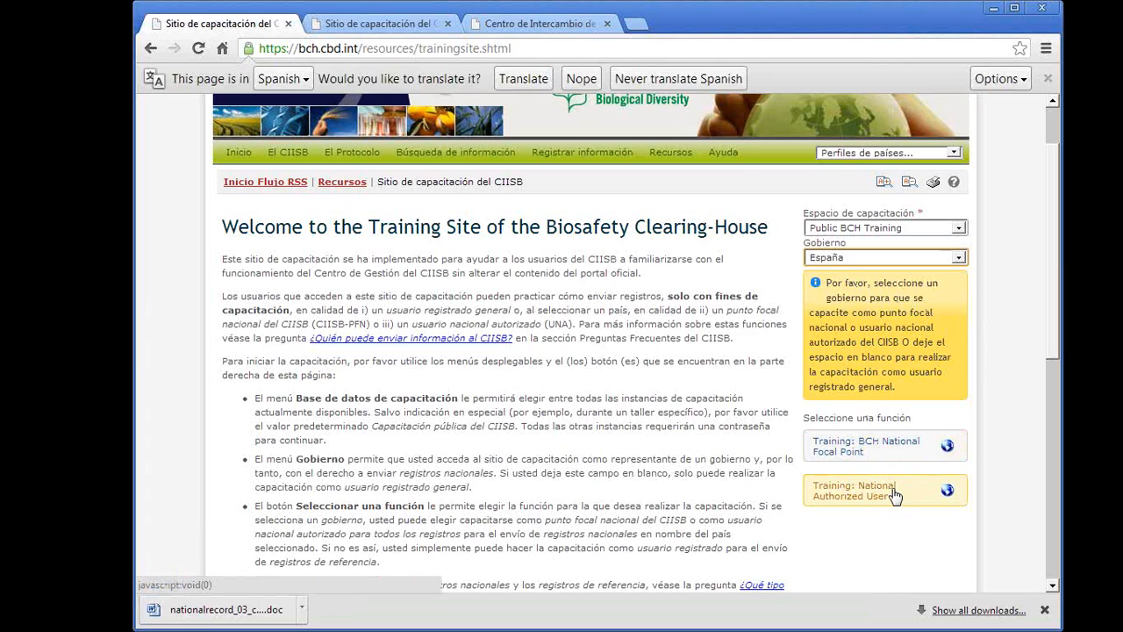
# - Clear the government selection for the Public BCH Training space
pyautogui.click(916, 258)
pyautogui.moveTo(1055, 349); pyautogui.dragTo(1054, 290)
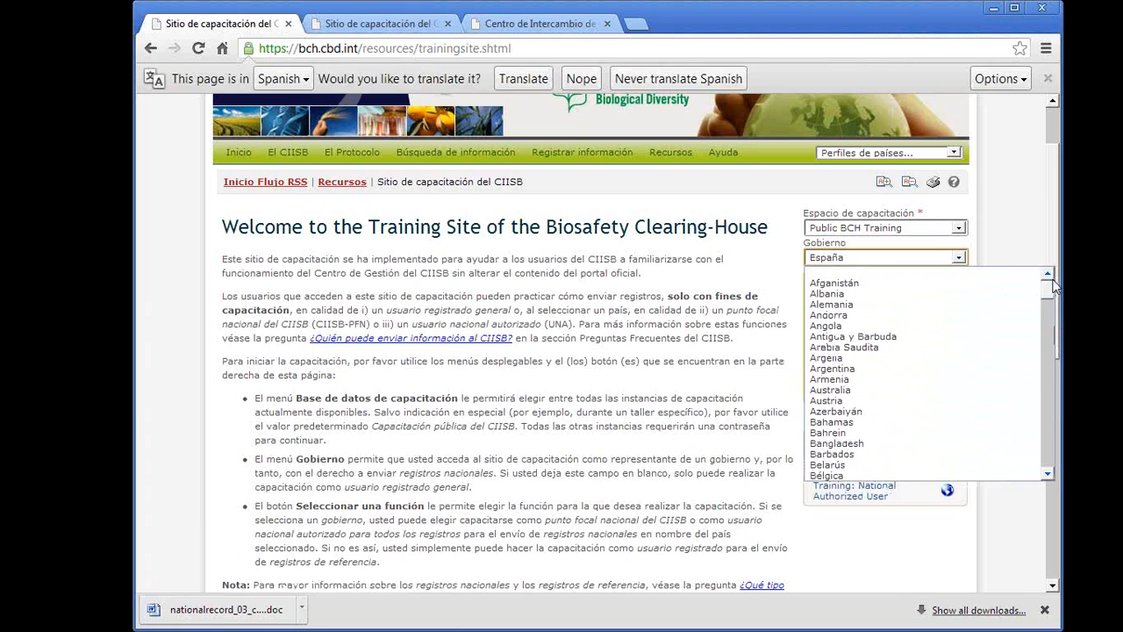
pyautogui.click(964, 275)
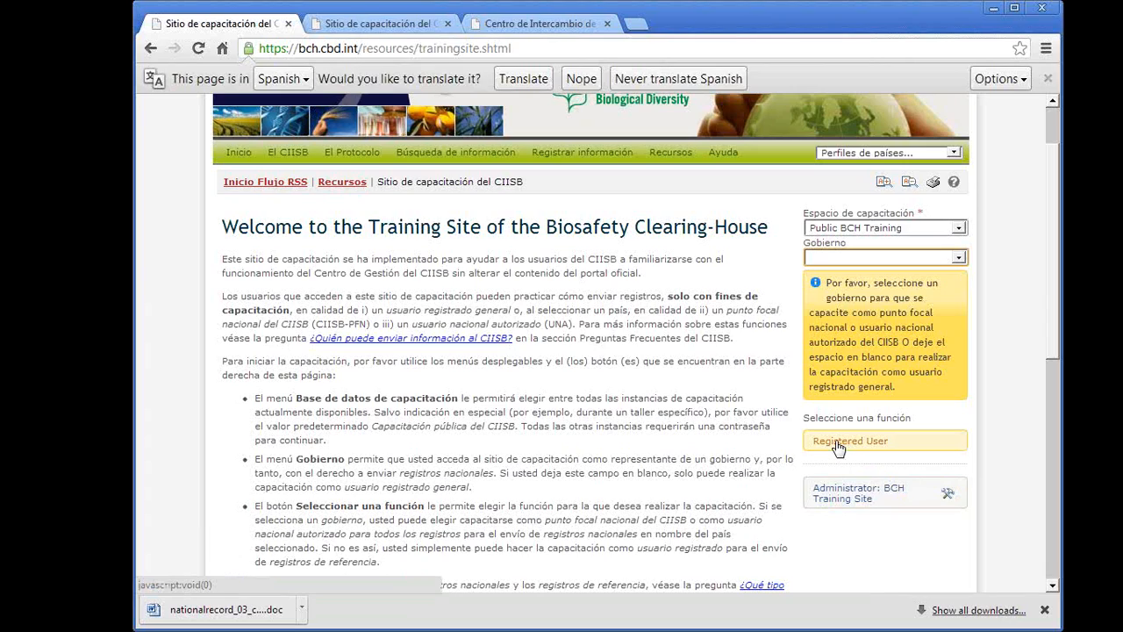
# - Select España as the government and enter the training site with the Training: BCH National Focal Point role
pyautogui.click(955, 259)
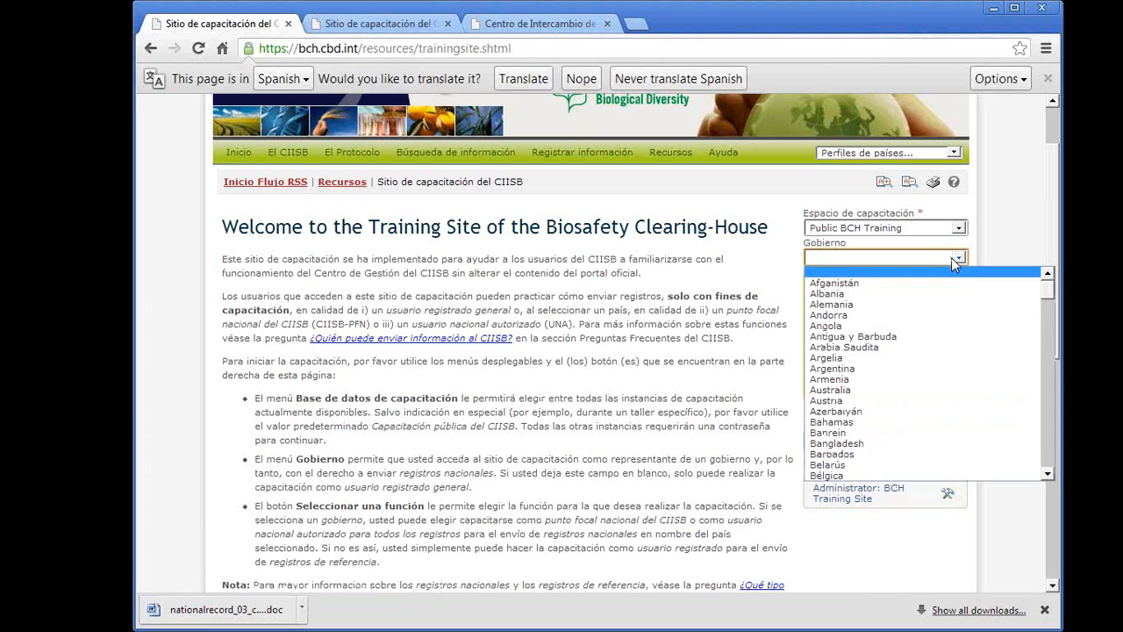
pyautogui.scroll(-10, 850, 449)
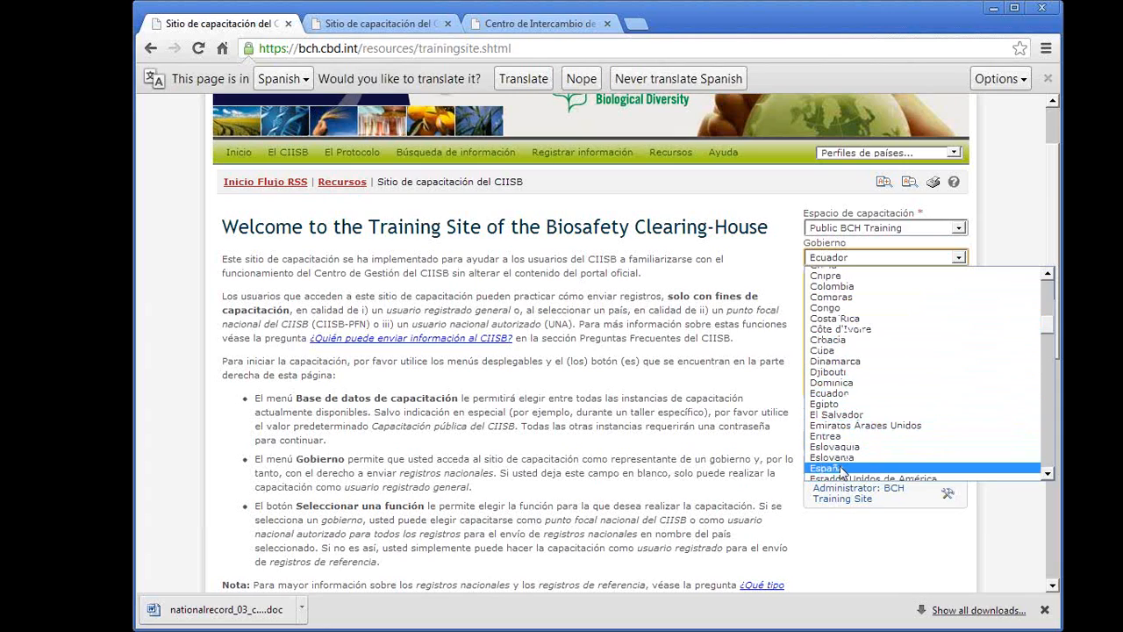
pyautogui.click(842, 470)
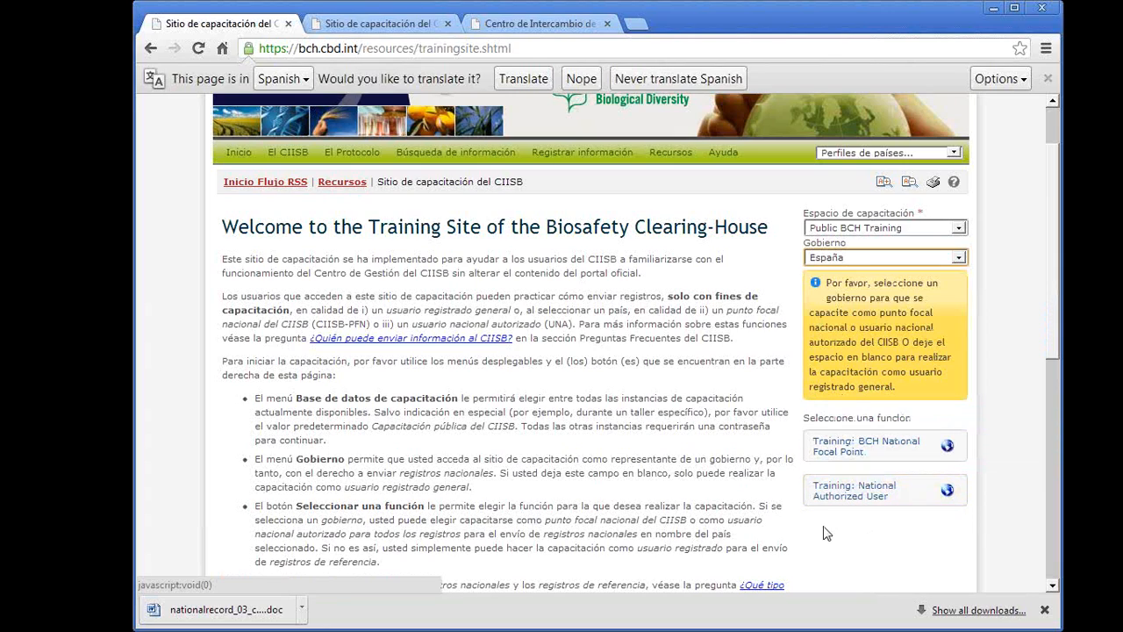
pyautogui.click(850, 451)
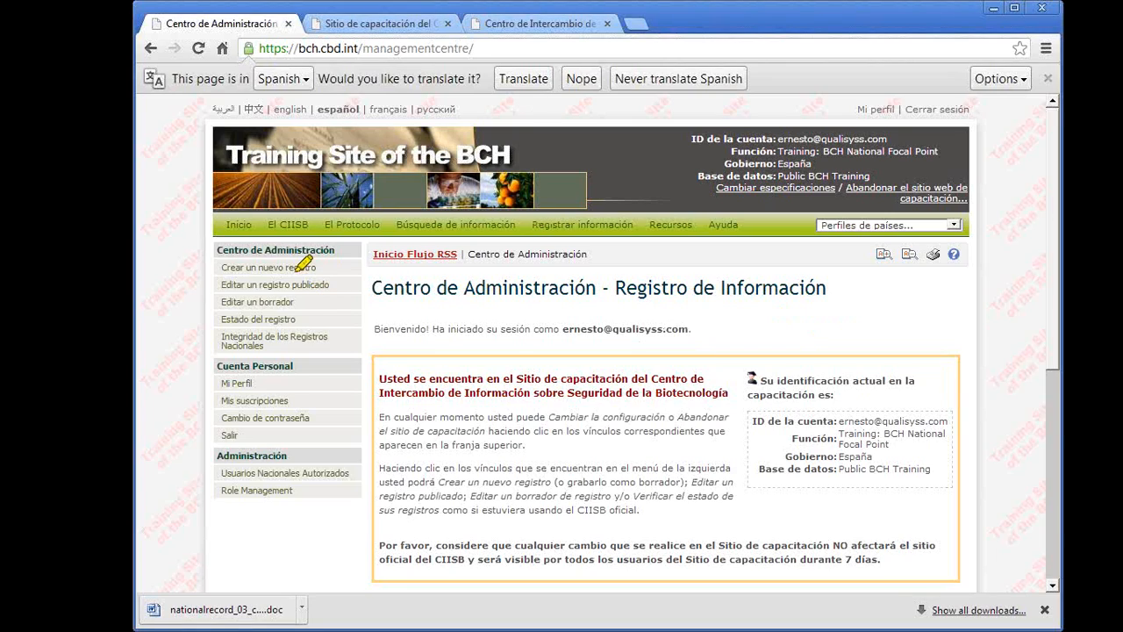
# - Review the Centro de Administración page, from its side options to the records awaiting validation, and decline the page translation
pyautogui.moveTo(206, 249)
pyautogui.mouseDown()
pyautogui.moveTo(316, 469)
pyautogui.moveTo(338, 230)
pyautogui.moveTo(215, 230)
pyautogui.mouseUp()
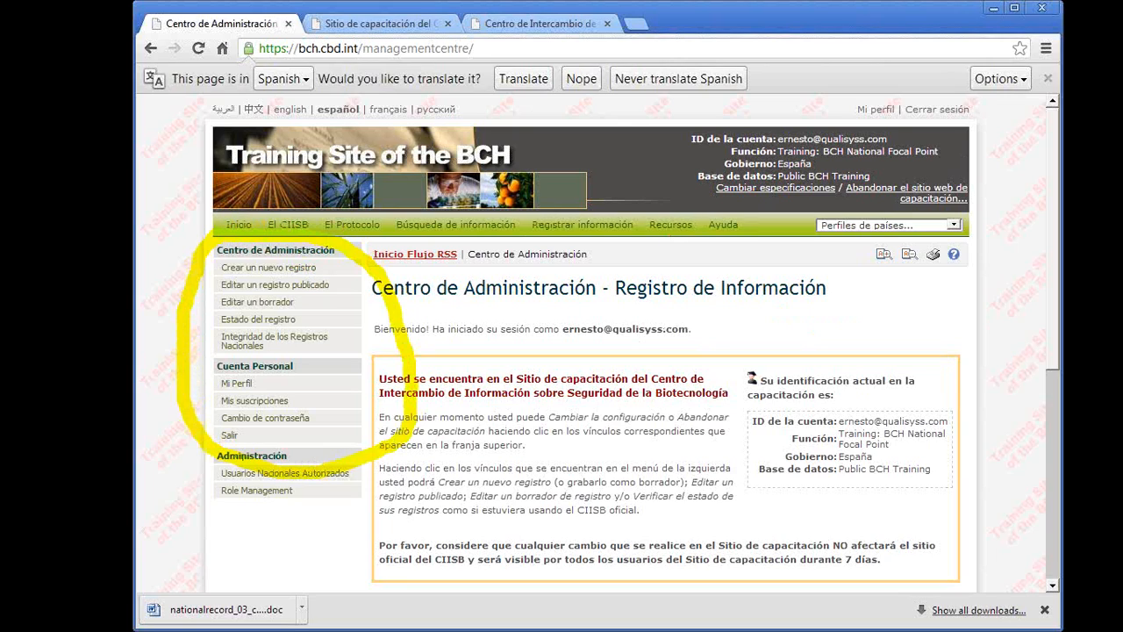
pyautogui.press('Escape')
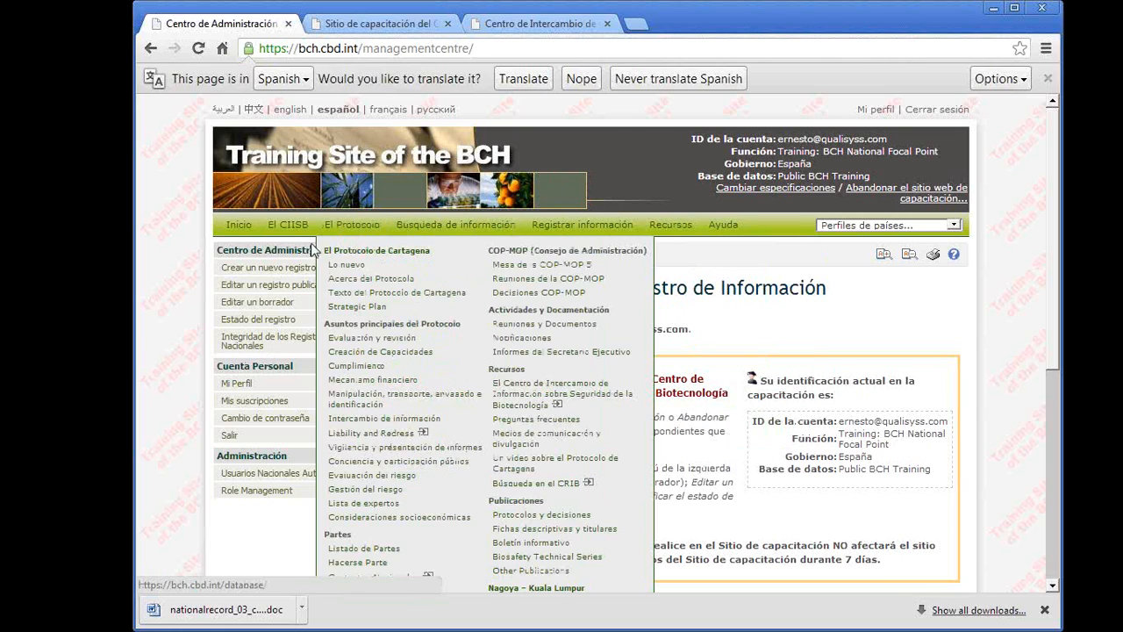
pyautogui.scroll(-1, 821, 343)
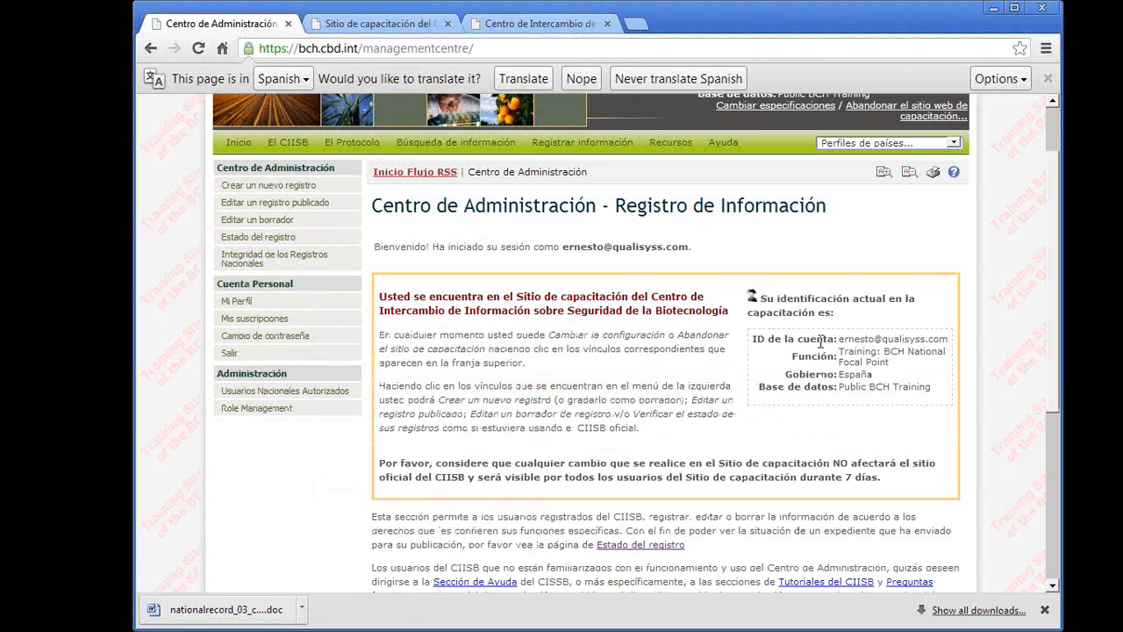
pyautogui.scroll(-1, 820, 342)
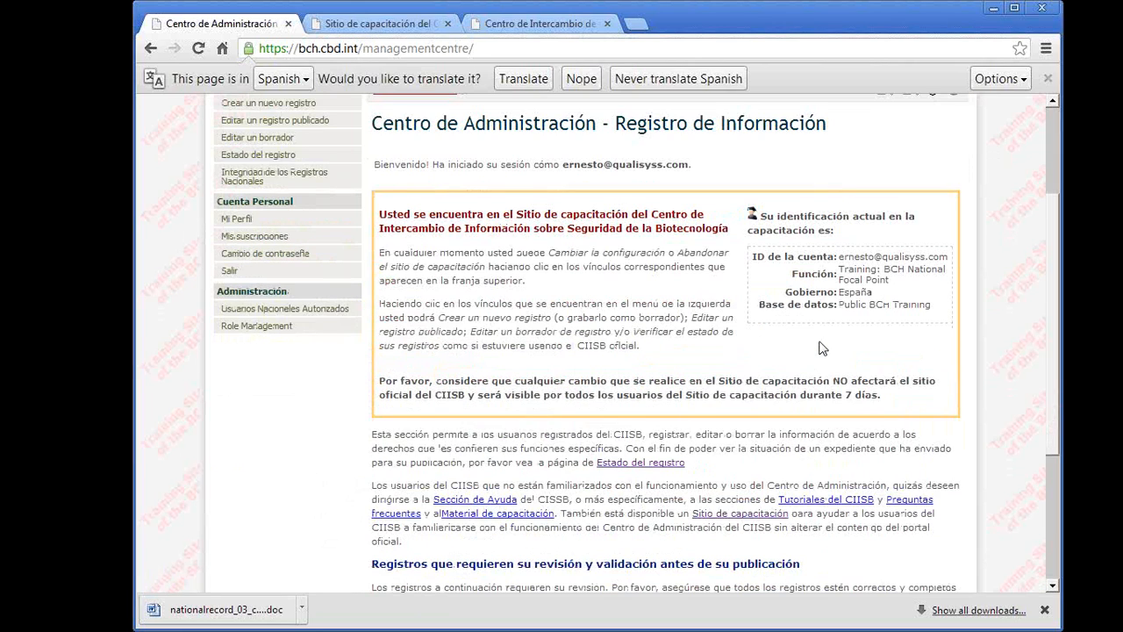
pyautogui.scroll(-3, 821, 348)
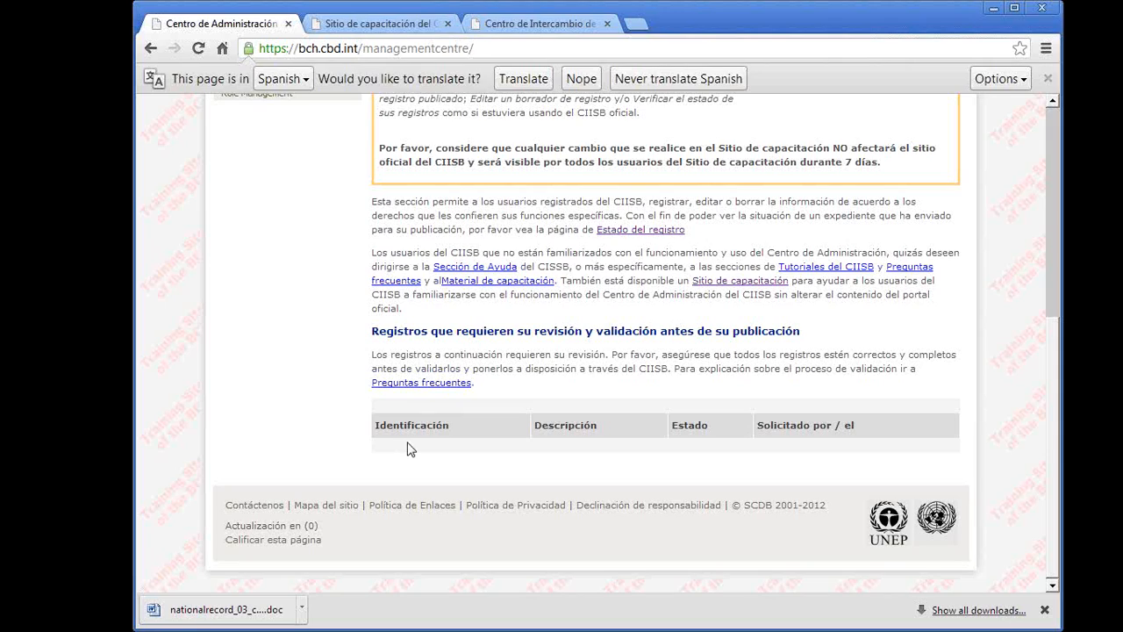
pyautogui.click(586, 78)
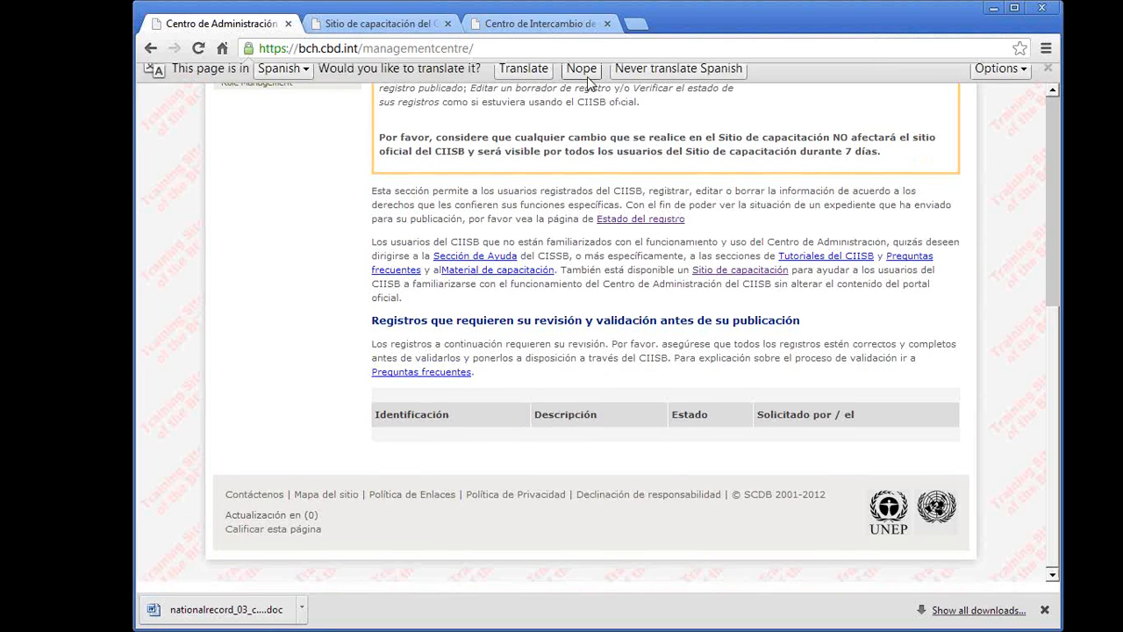
pyautogui.scroll(5, 586, 412)
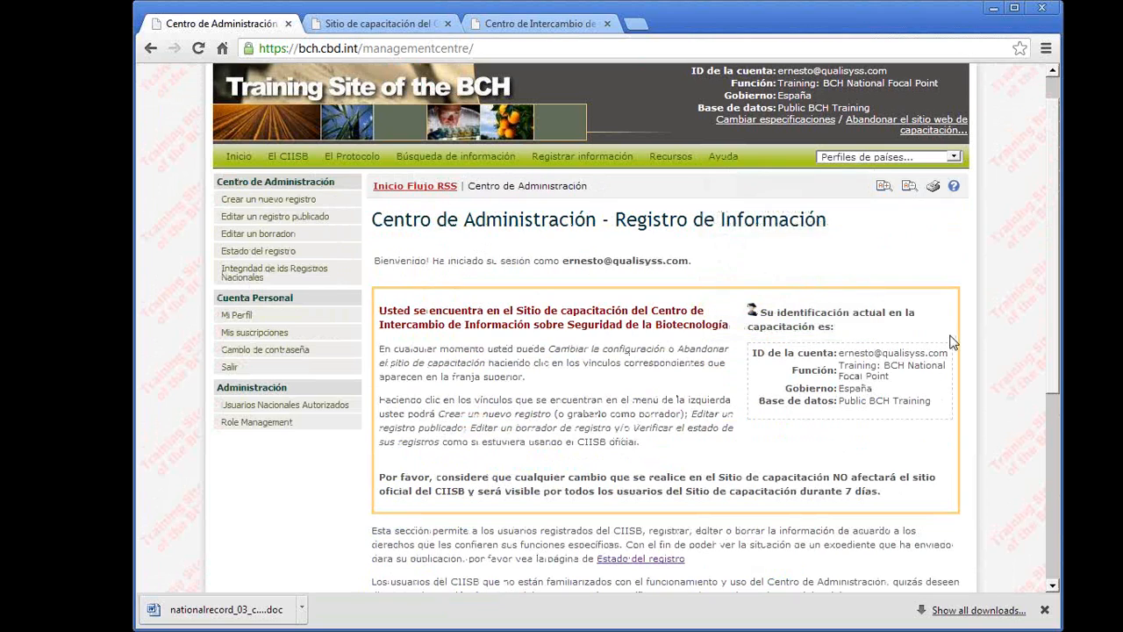
# - Begin creating a new national record and open the online common format for Autoridad Nacional Competente (Artículo 19.2)
pyautogui.click(263, 206)
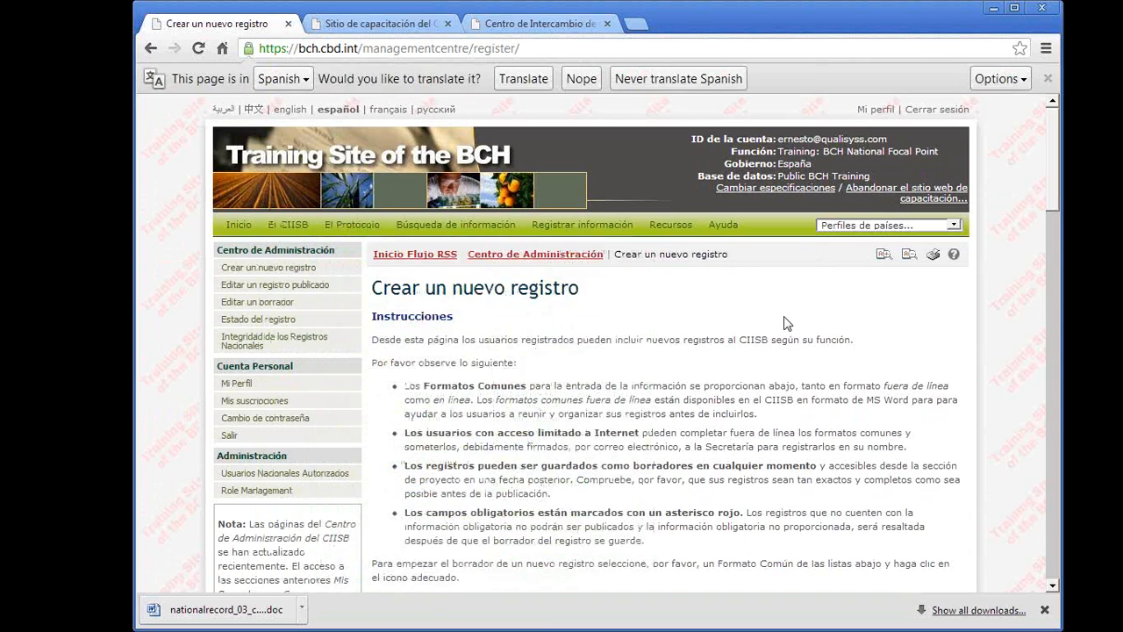
pyautogui.scroll(-2, 786, 324)
pyautogui.scroll(-4, 786, 317)
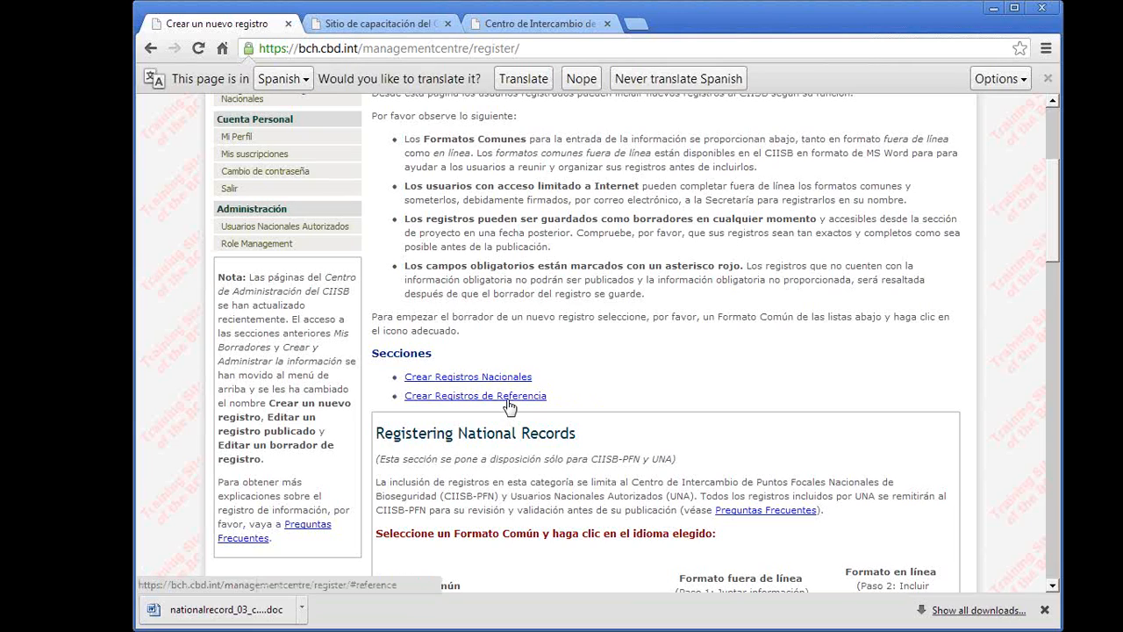
pyautogui.scroll(-3, 509, 403)
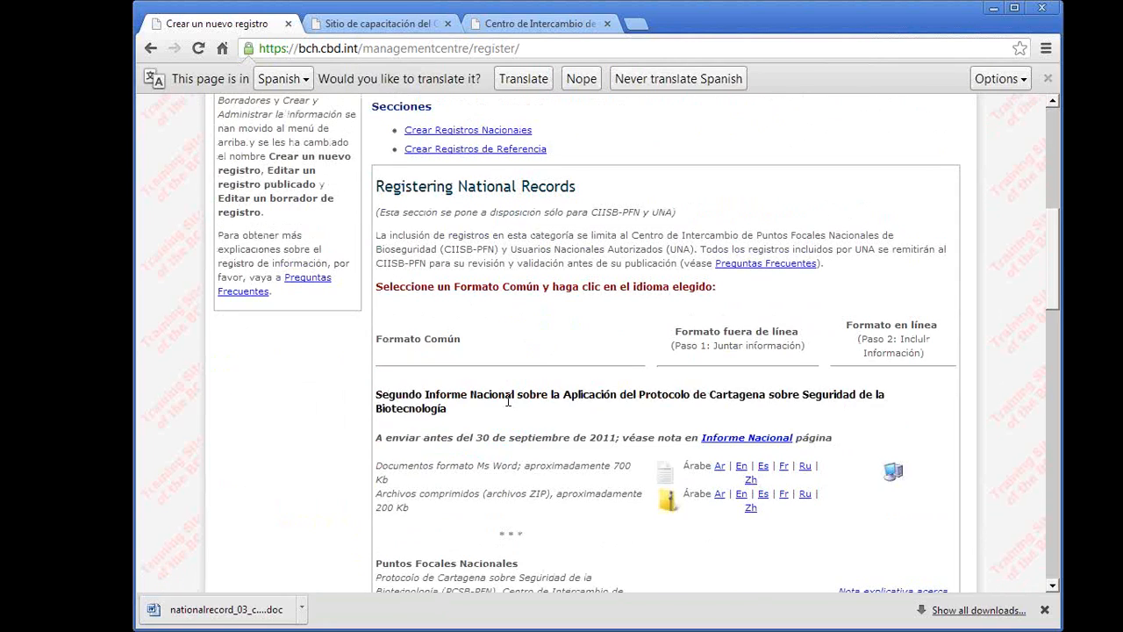
pyautogui.scroll(-5, 507, 400)
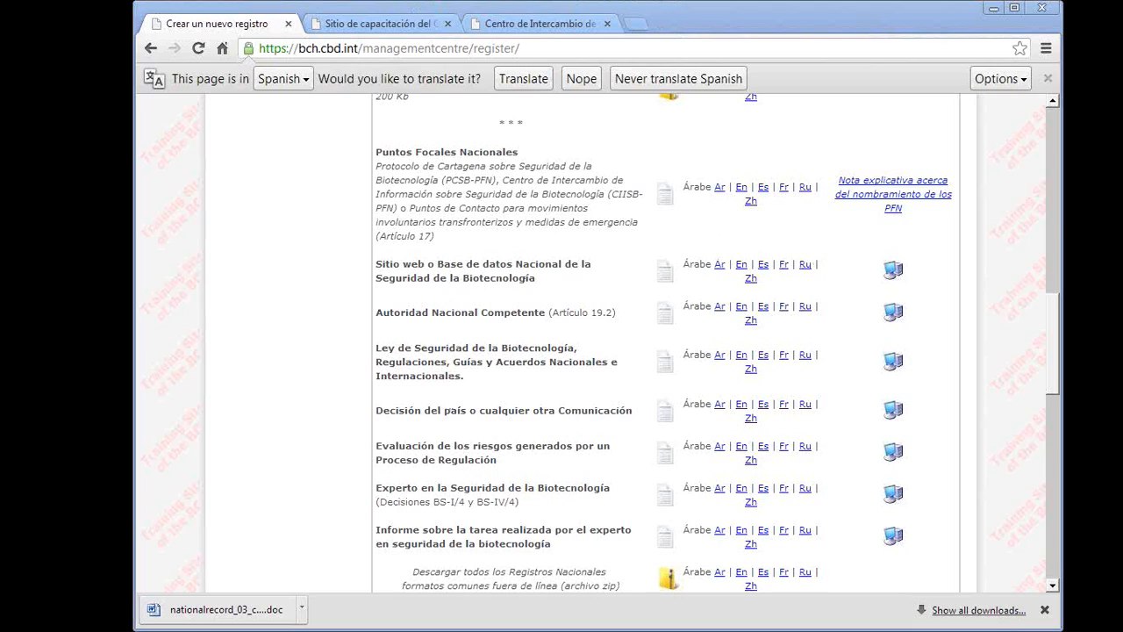
pyautogui.moveTo(702, 230)
pyautogui.mouseDown()
pyautogui.moveTo(674, 254)
pyautogui.moveTo(820, 527)
pyautogui.moveTo(816, 249)
pyautogui.moveTo(686, 211)
pyautogui.moveTo(693, 230)
pyautogui.mouseUp()
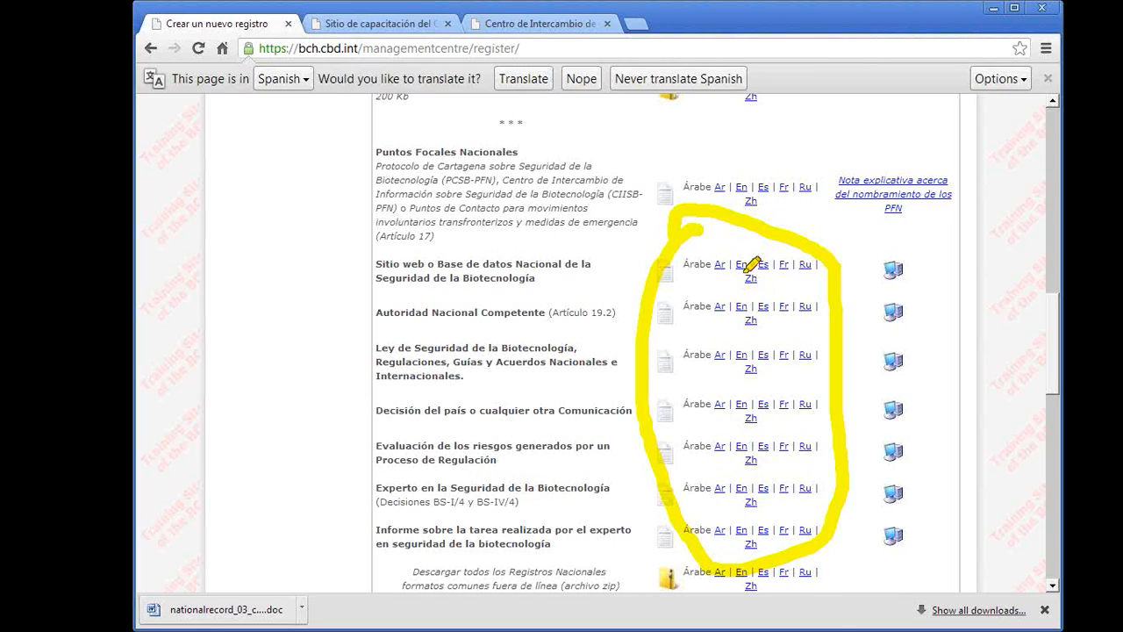
pyautogui.moveTo(895, 233)
pyautogui.mouseDown()
pyautogui.moveTo(858, 434)
pyautogui.moveTo(877, 538)
pyautogui.moveTo(965, 487)
pyautogui.moveTo(958, 263)
pyautogui.moveTo(904, 221)
pyautogui.moveTo(889, 237)
pyautogui.mouseUp()
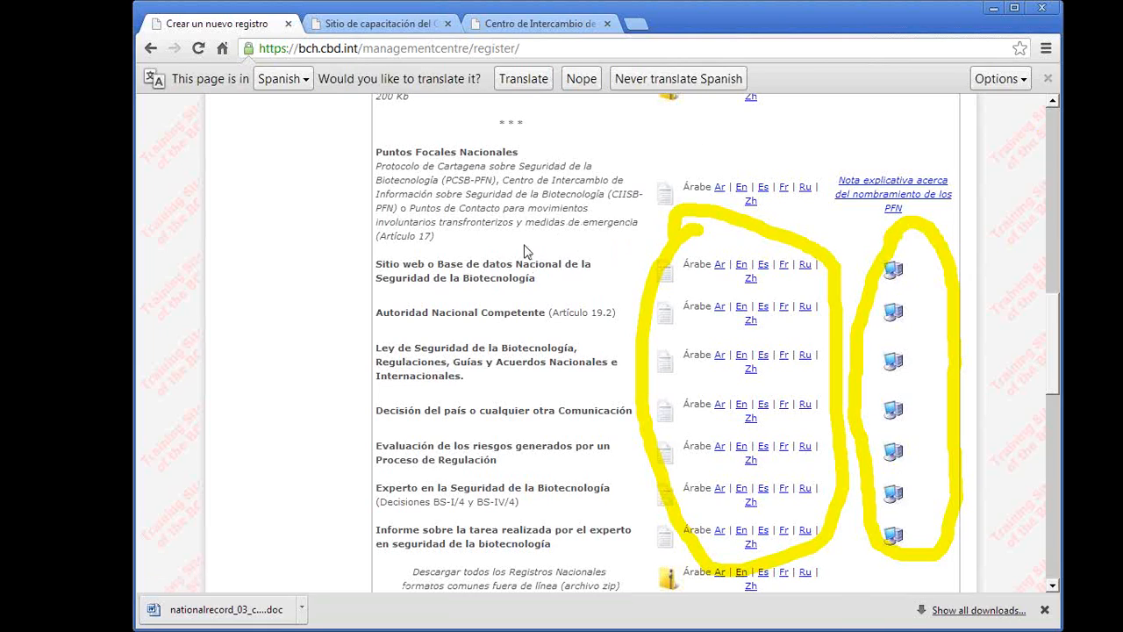
pyautogui.click(892, 312)
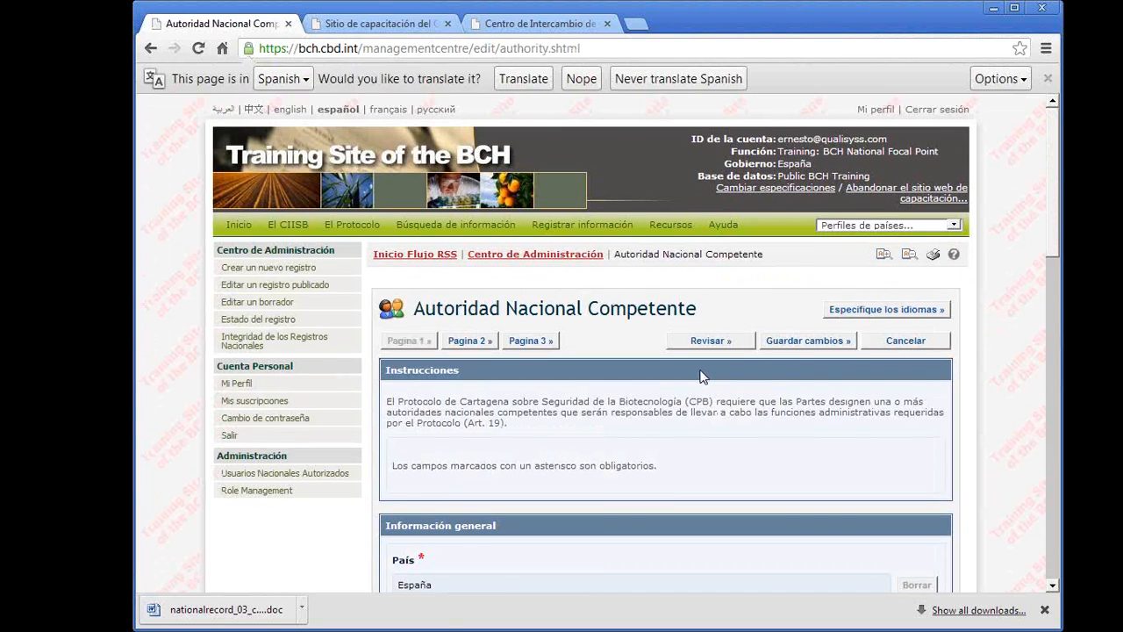
# - Open the document language settings of the Autoridad Nacional Competente form, deselect Español and select it again
pyautogui.scroll(-1, 701, 377)
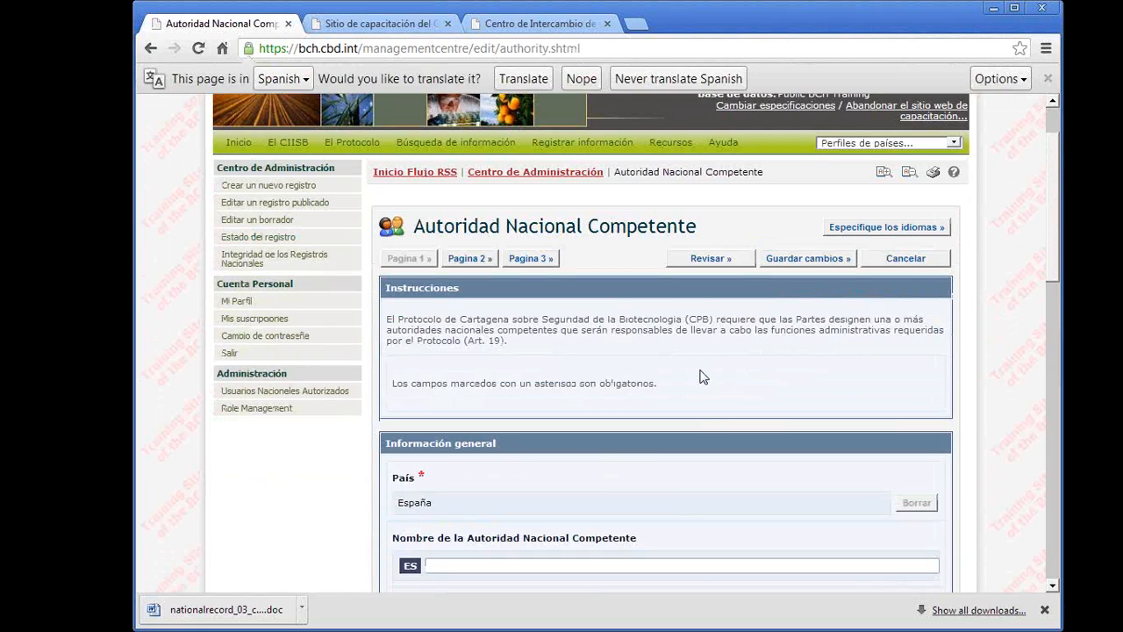
pyautogui.scroll(-1, 702, 377)
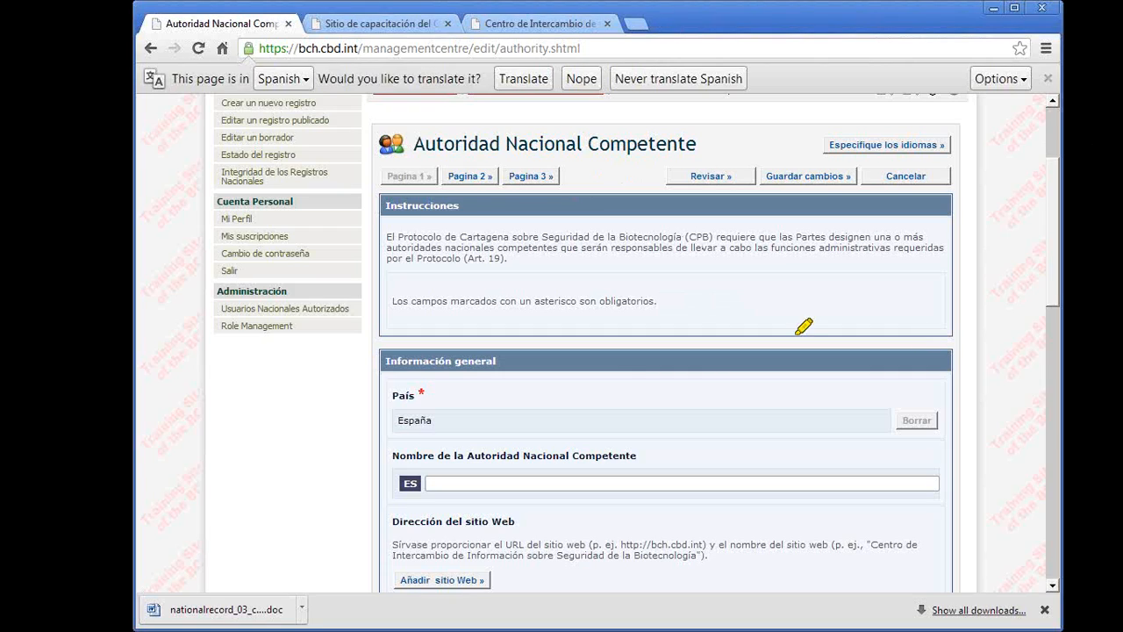
pyautogui.moveTo(426, 145); pyautogui.dragTo(658, 144)
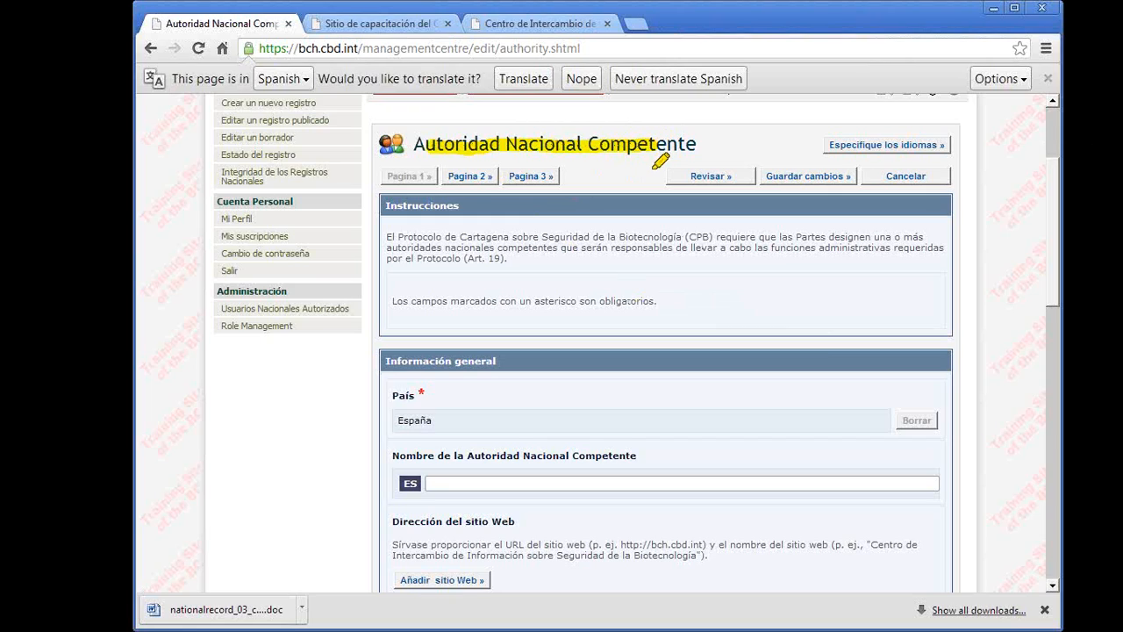
pyautogui.moveTo(897, 130)
pyautogui.mouseDown()
pyautogui.moveTo(825, 137)
pyautogui.moveTo(945, 157)
pyautogui.moveTo(897, 119)
pyautogui.moveTo(836, 158)
pyautogui.mouseUp()
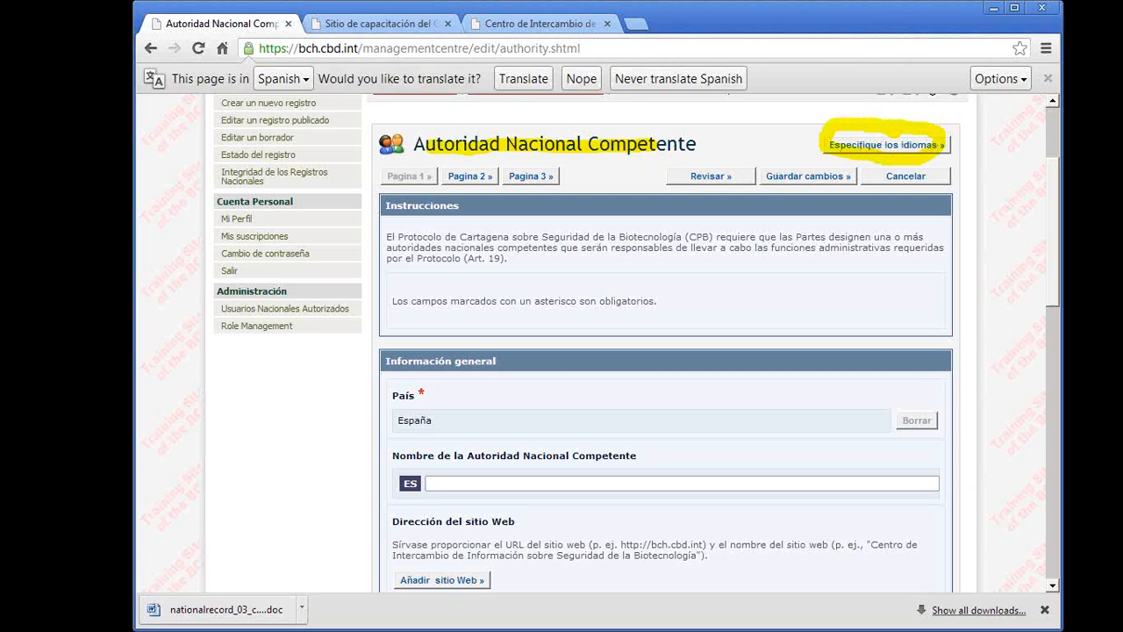
pyautogui.press('Escape')
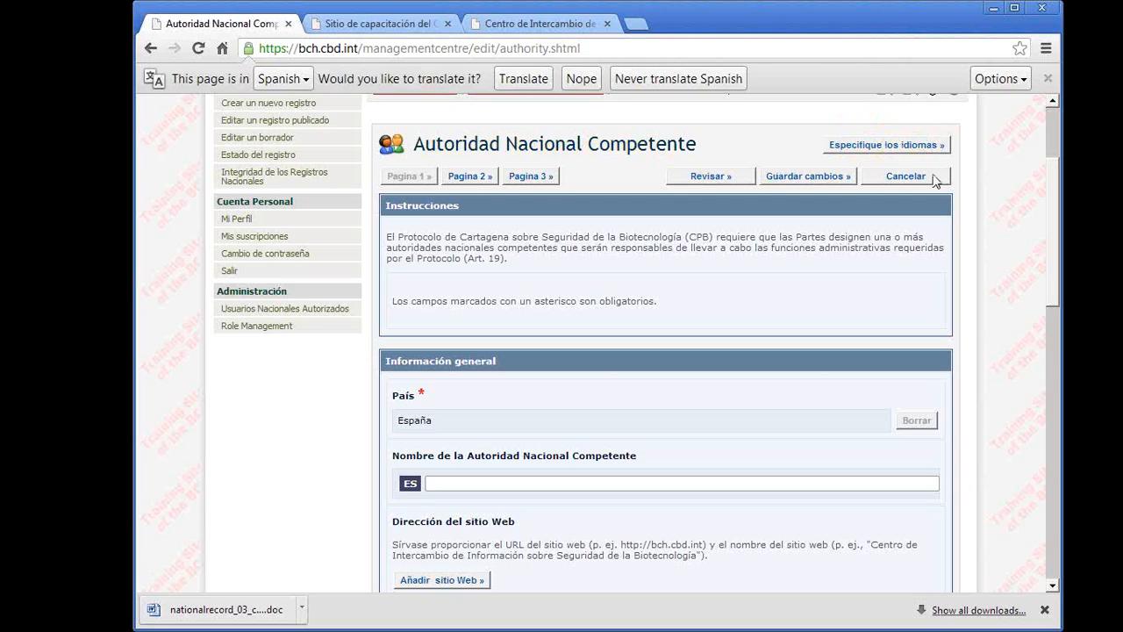
pyautogui.click(879, 148)
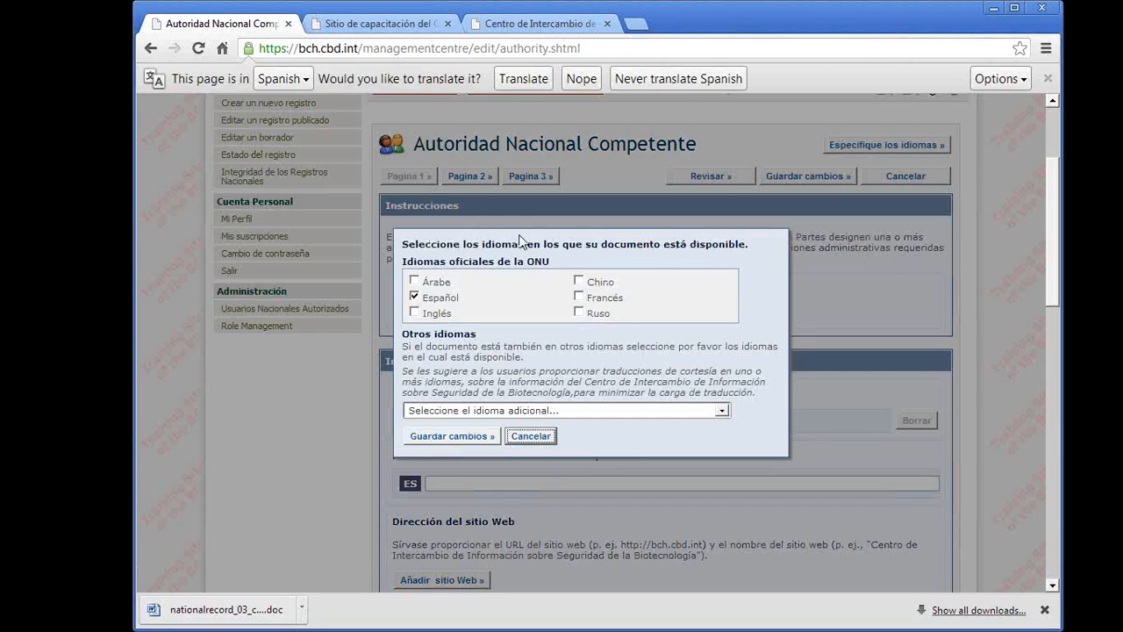
pyautogui.click(414, 298)
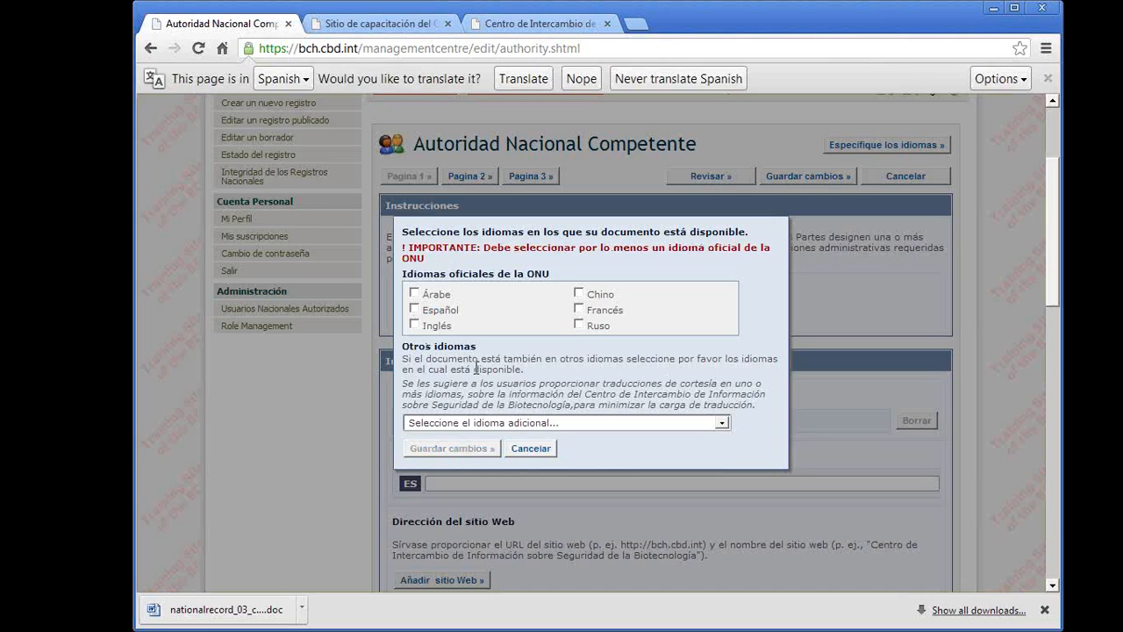
pyautogui.click(415, 309)
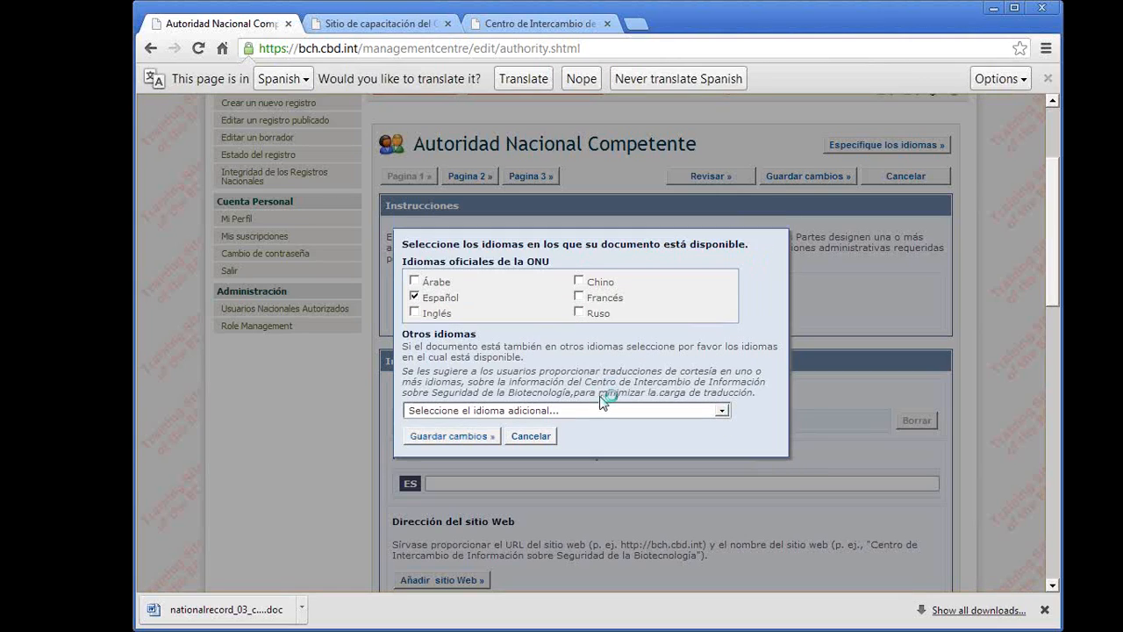
# - Add Inglés and the additional language Portugués to the document languages and save the selection
pyautogui.click(414, 315)
pyautogui.click(544, 412)
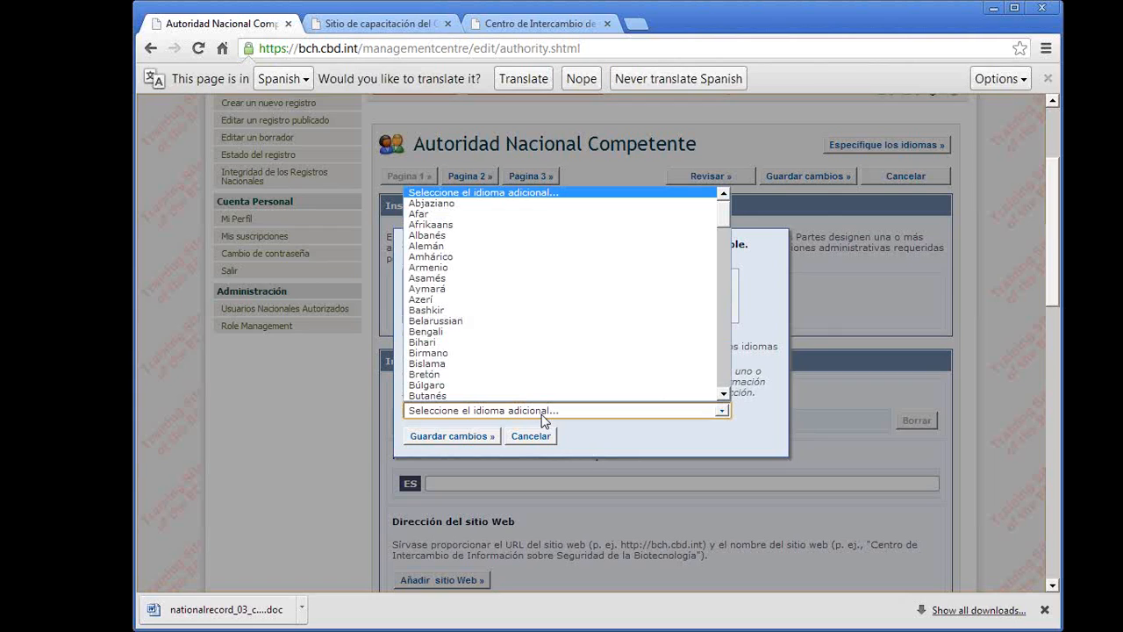
pyautogui.click(543, 412)
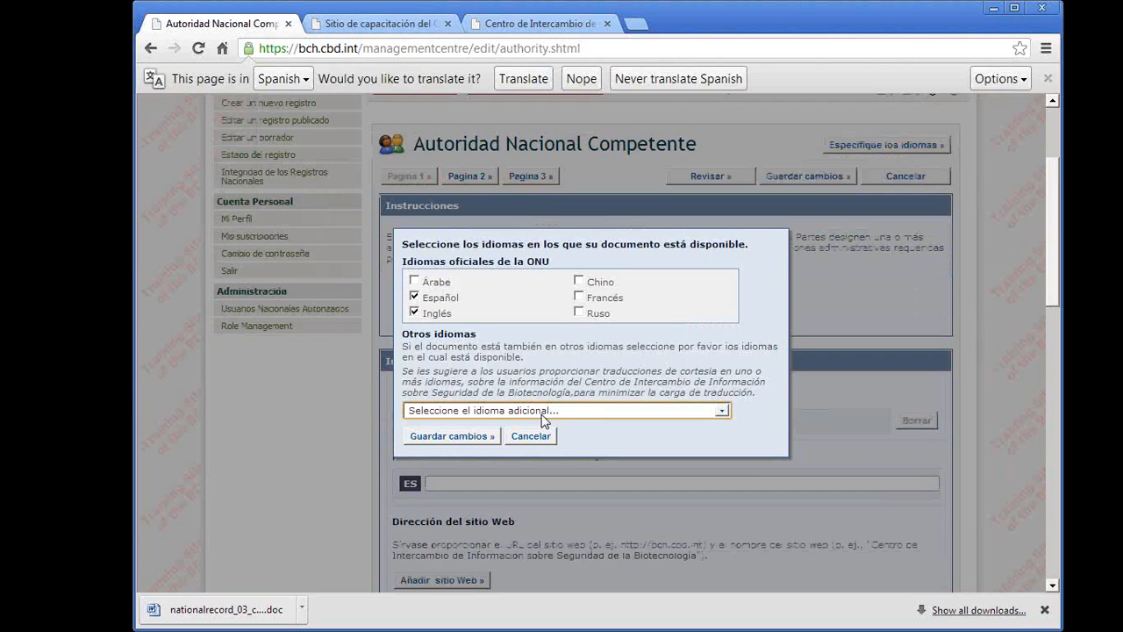
pyautogui.click(543, 413)
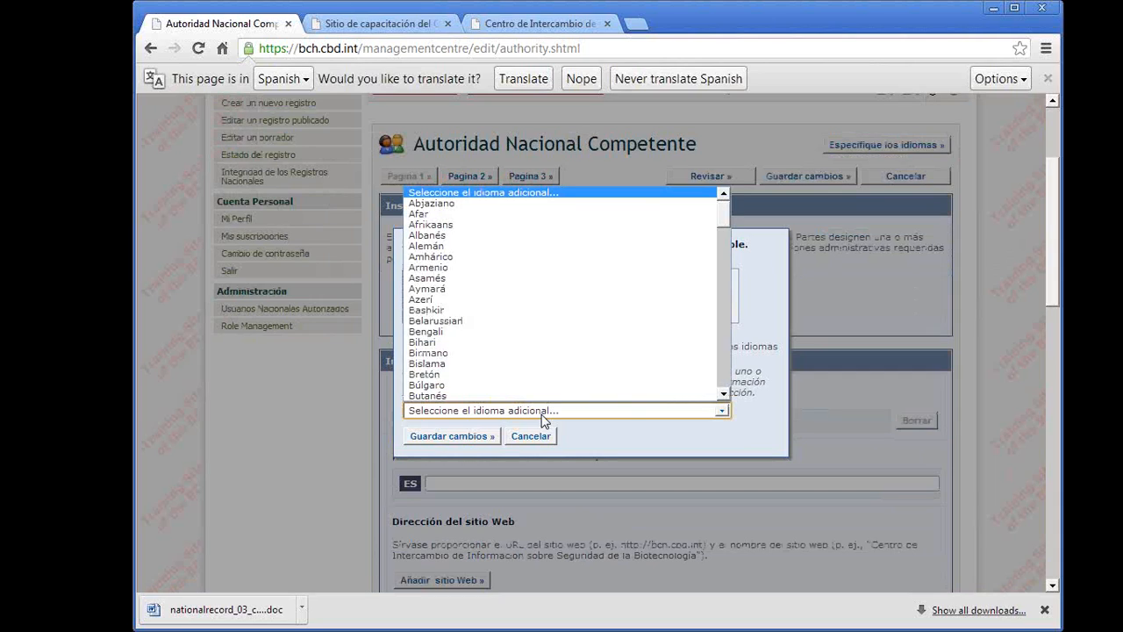
pyautogui.scroll(-20, 514, 359)
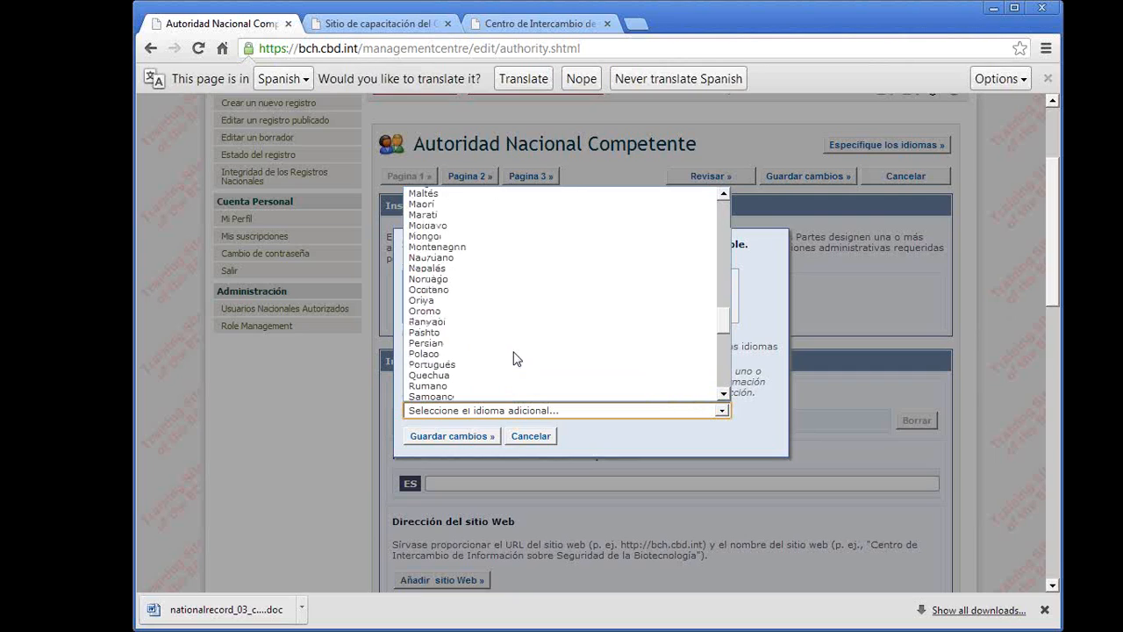
pyautogui.click(456, 365)
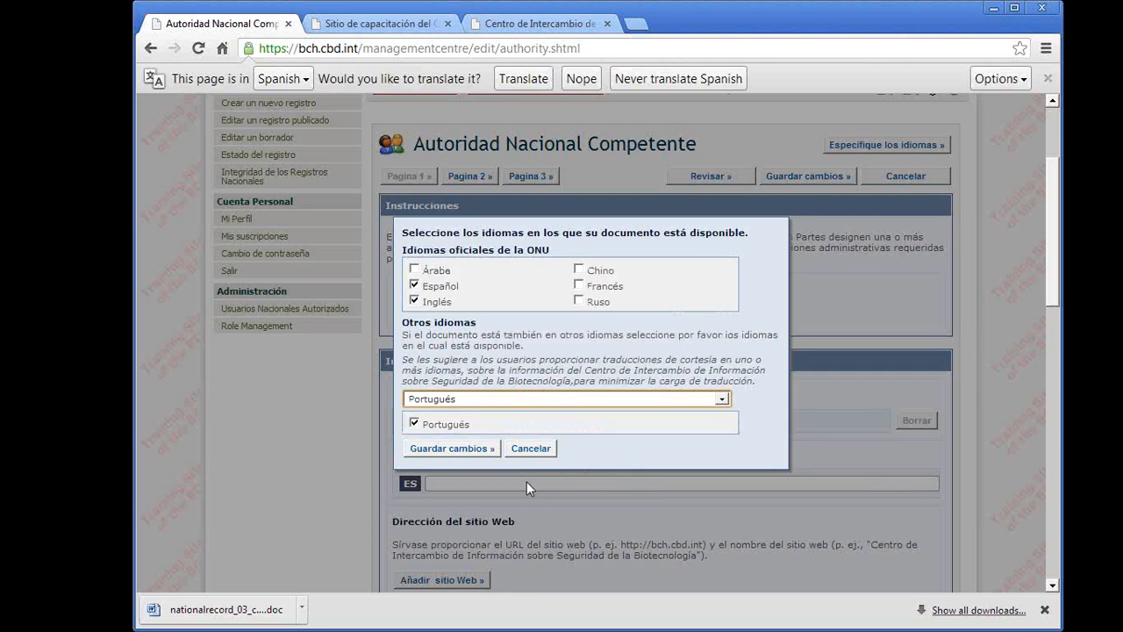
pyautogui.click(453, 450)
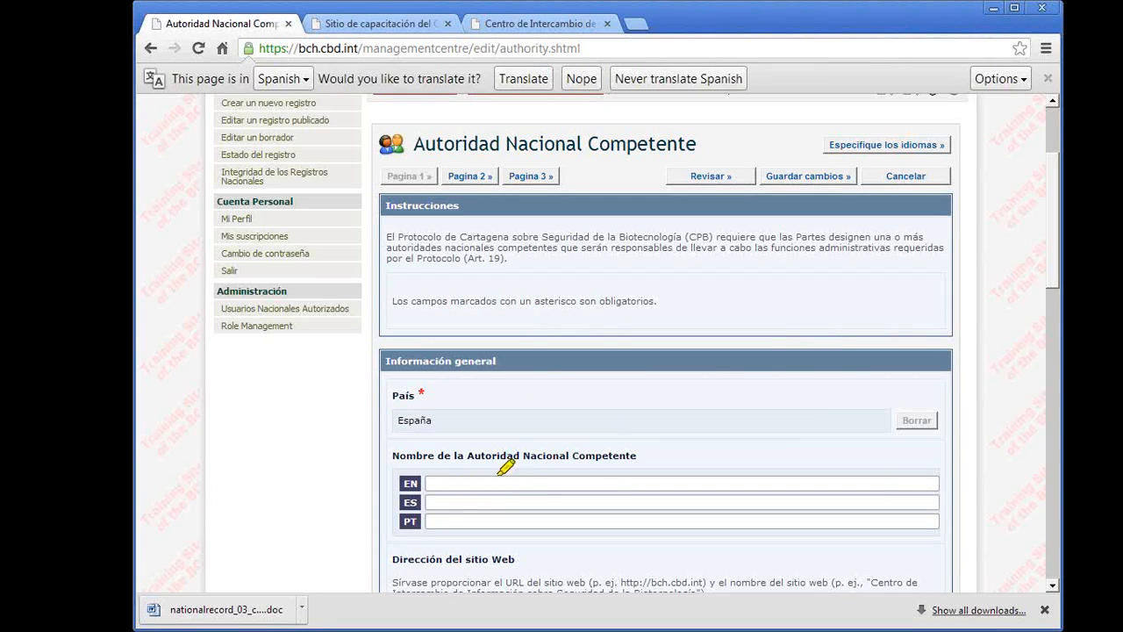
# - Examine the form's EN, ES and PT entry fields, from the authority's name through the address and contact details
pyautogui.moveTo(449, 447)
pyautogui.mouseDown()
pyautogui.moveTo(479, 540)
pyautogui.moveTo(455, 436)
pyautogui.moveTo(436, 454)
pyautogui.mouseUp()
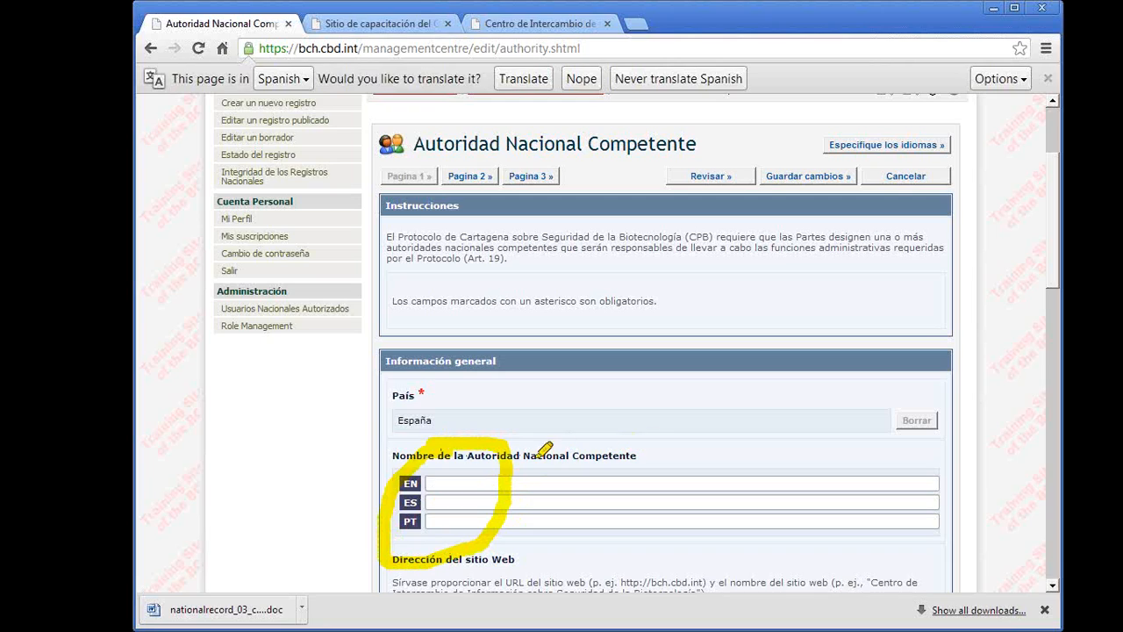
pyautogui.hotkey('ctrl', 'z')
pyautogui.moveTo(396, 471)
pyautogui.mouseDown()
pyautogui.moveTo(505, 530)
pyautogui.moveTo(416, 463)
pyautogui.moveTo(394, 470)
pyautogui.mouseUp()
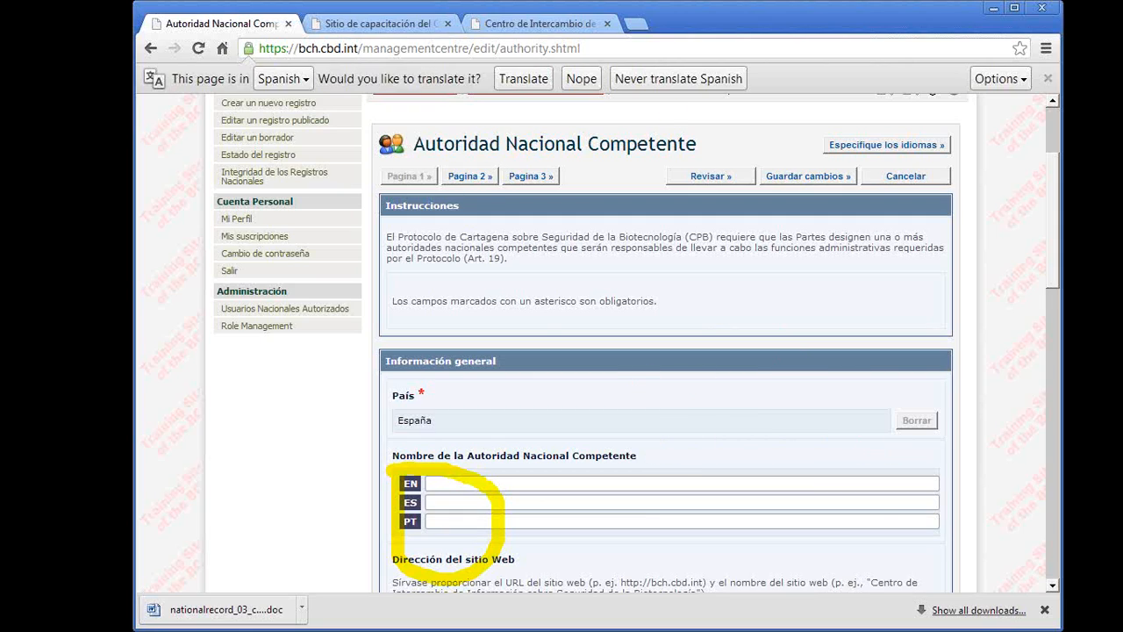
pyautogui.press('Escape')
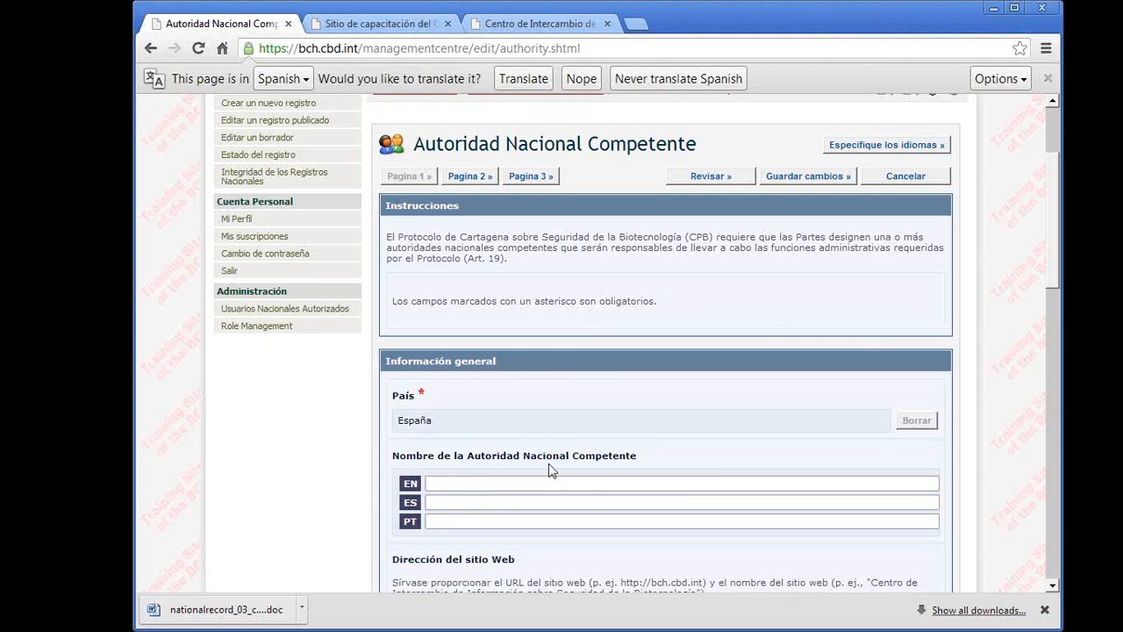
pyautogui.scroll(-1, 509, 396)
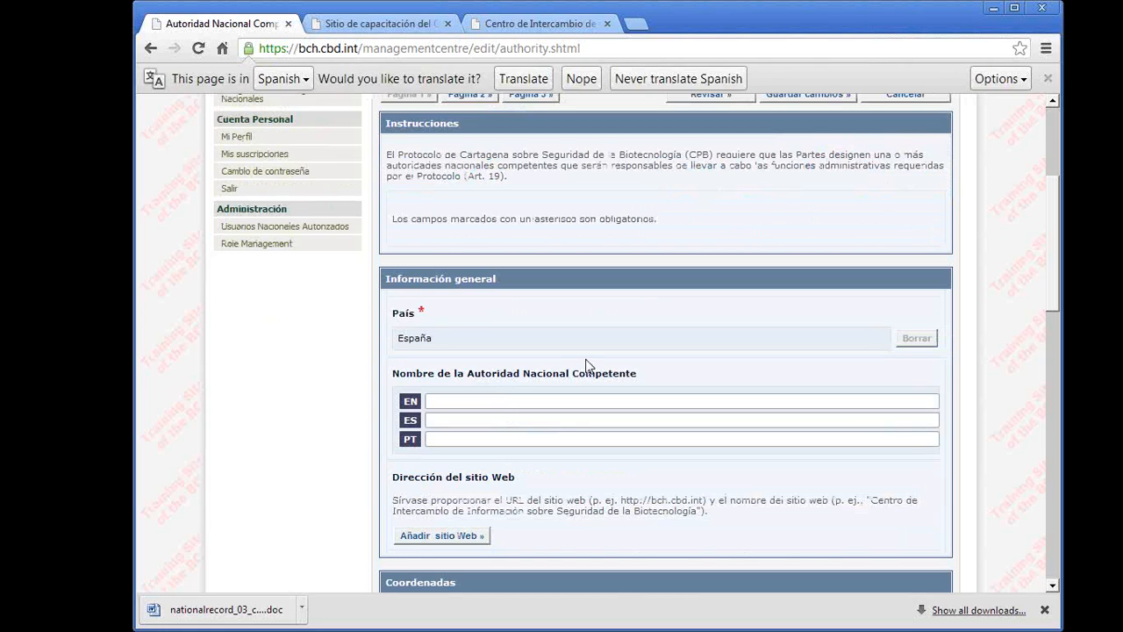
pyautogui.scroll(-5, 587, 365)
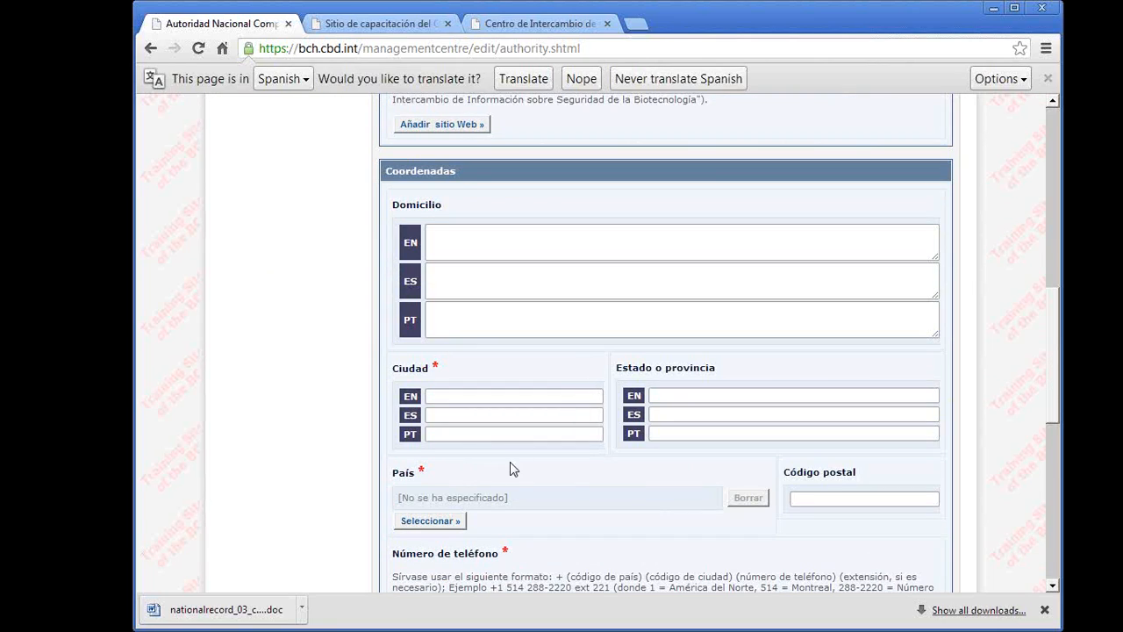
pyautogui.scroll(-2, 571, 488)
pyautogui.scroll(-4, 569, 489)
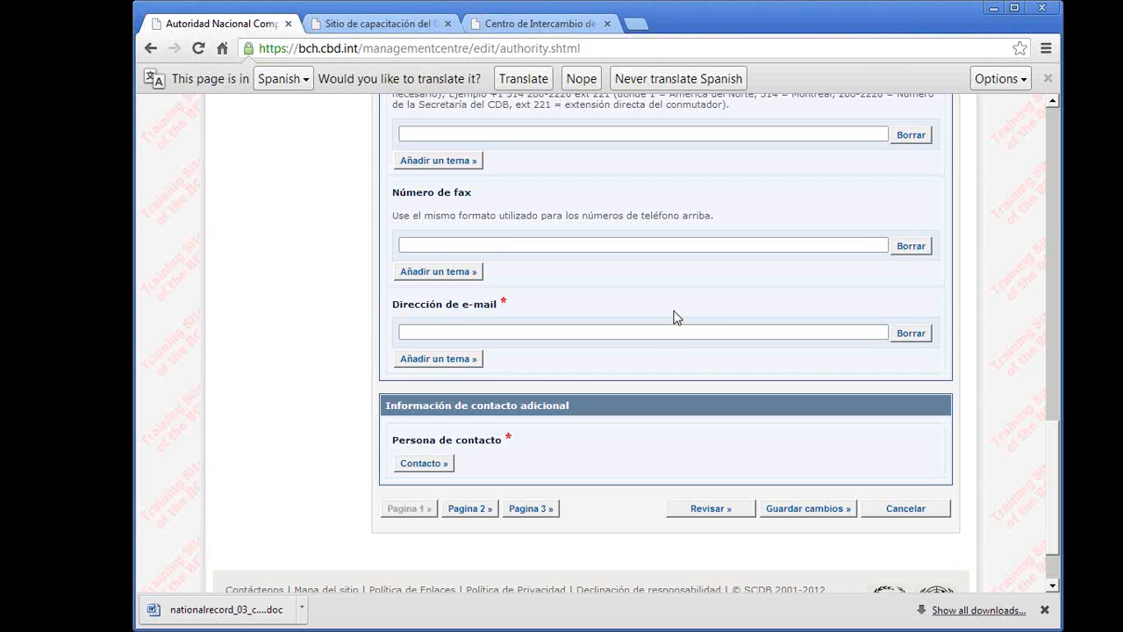
pyautogui.scroll(5, 688, 389)
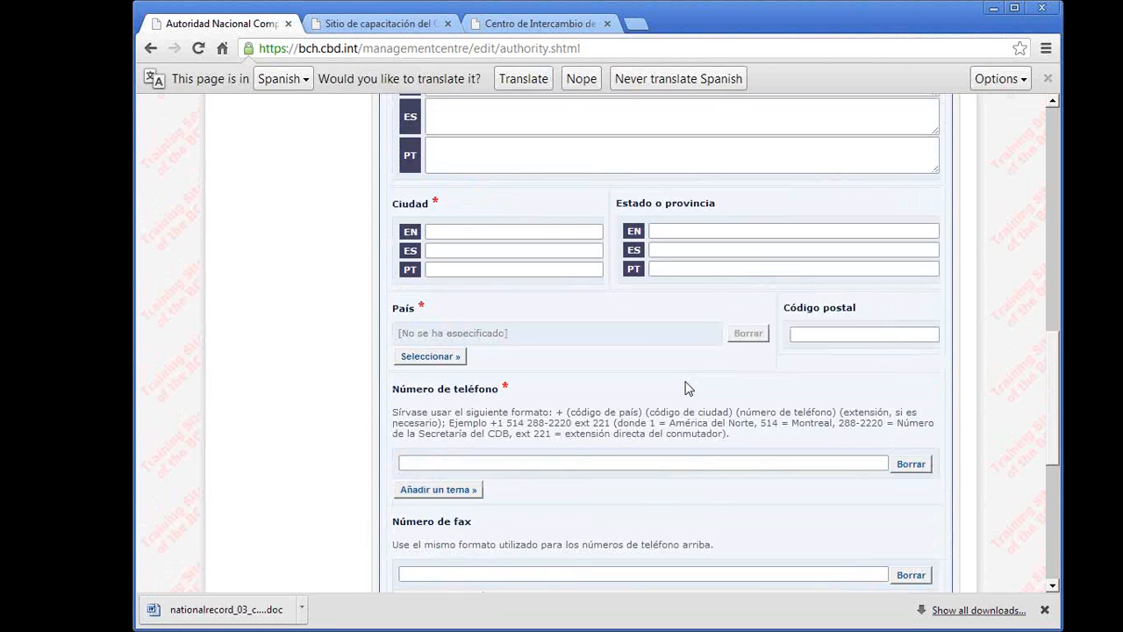
pyautogui.scroll(8, 688, 389)
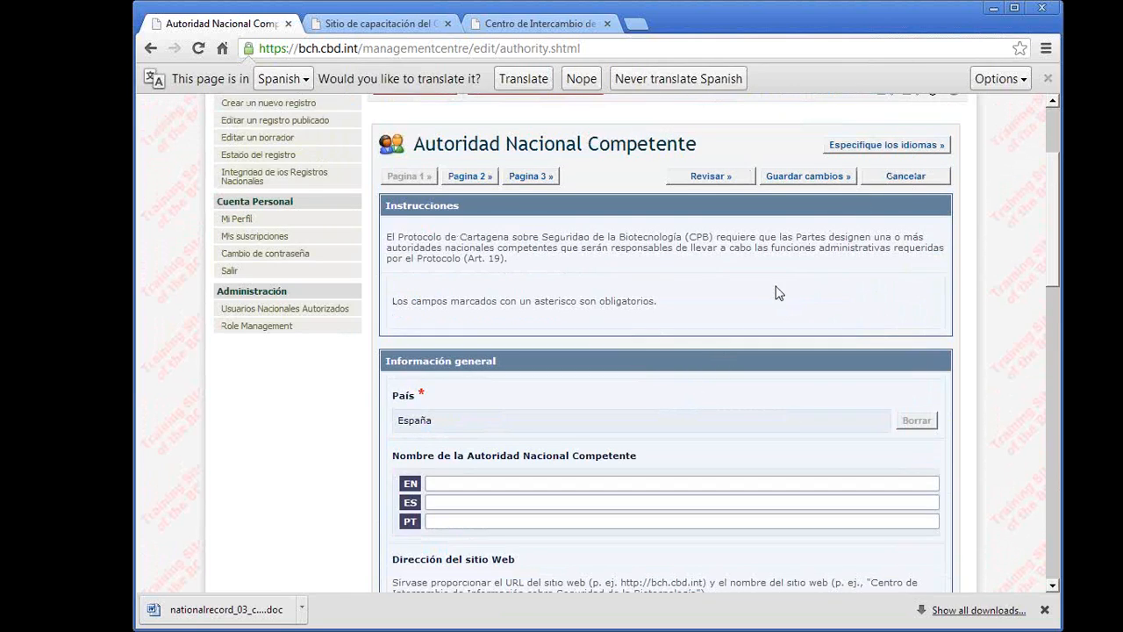
# - Remove Inglés and Portugués from the document languages, keeping only Español, and save the selection
pyautogui.click(884, 145)
pyautogui.click(415, 300)
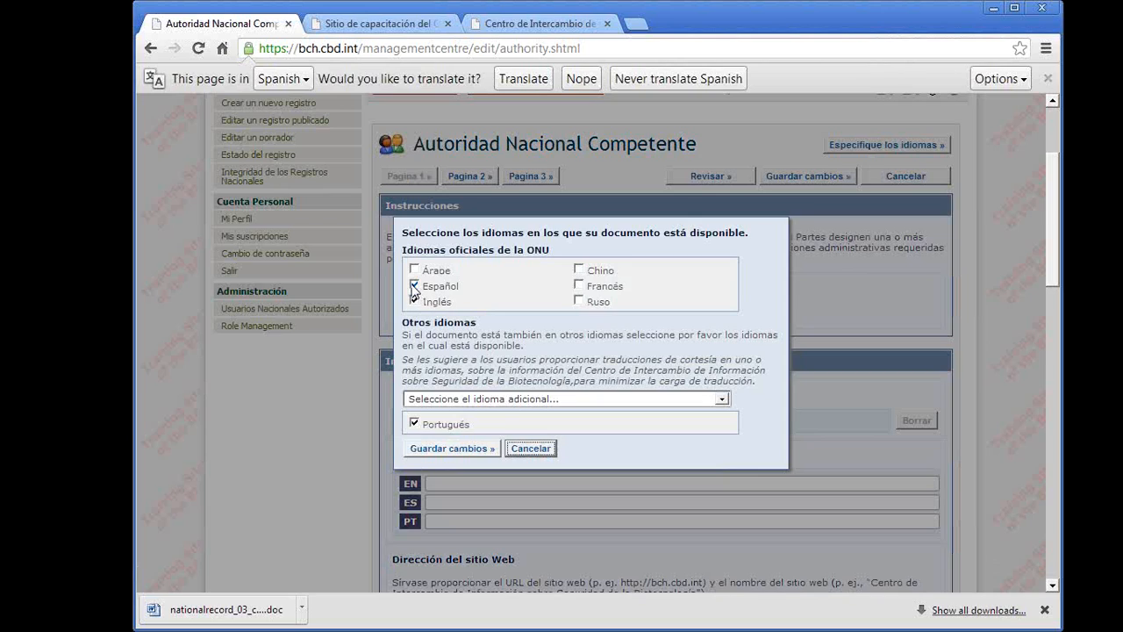
pyautogui.click(414, 423)
pyautogui.click(443, 447)
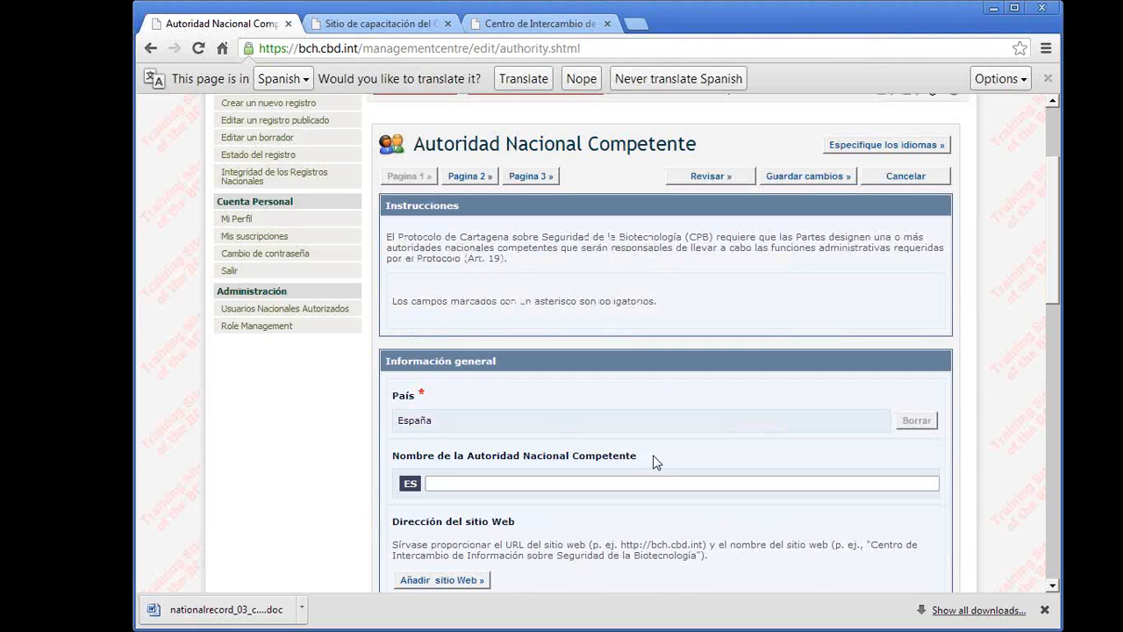
# - Enter Ambiente as the Spanish name of the Autoridad Nacional Competente and Madrid as its city
pyautogui.scroll(-2, 653, 463)
pyautogui.click(541, 319)
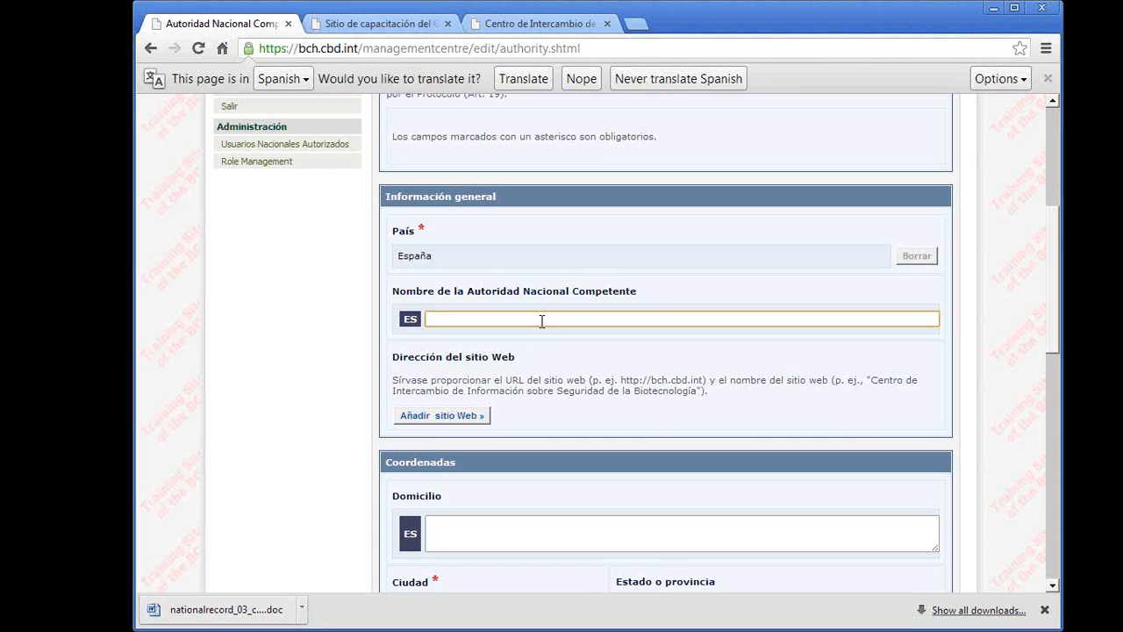
pyautogui.write('Ambiente')
pyautogui.scroll(-3, 542, 322)
pyautogui.click(487, 365)
pyautogui.write('Maarid')
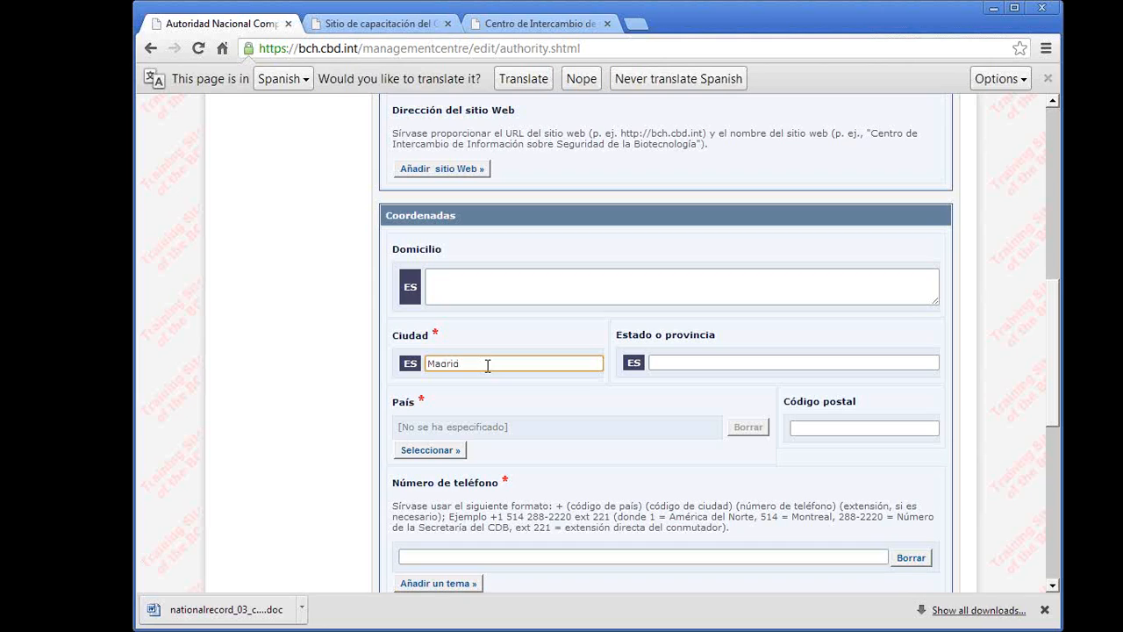
# - Select España as the country in the Coordenadas section
pyautogui.click(425, 452)
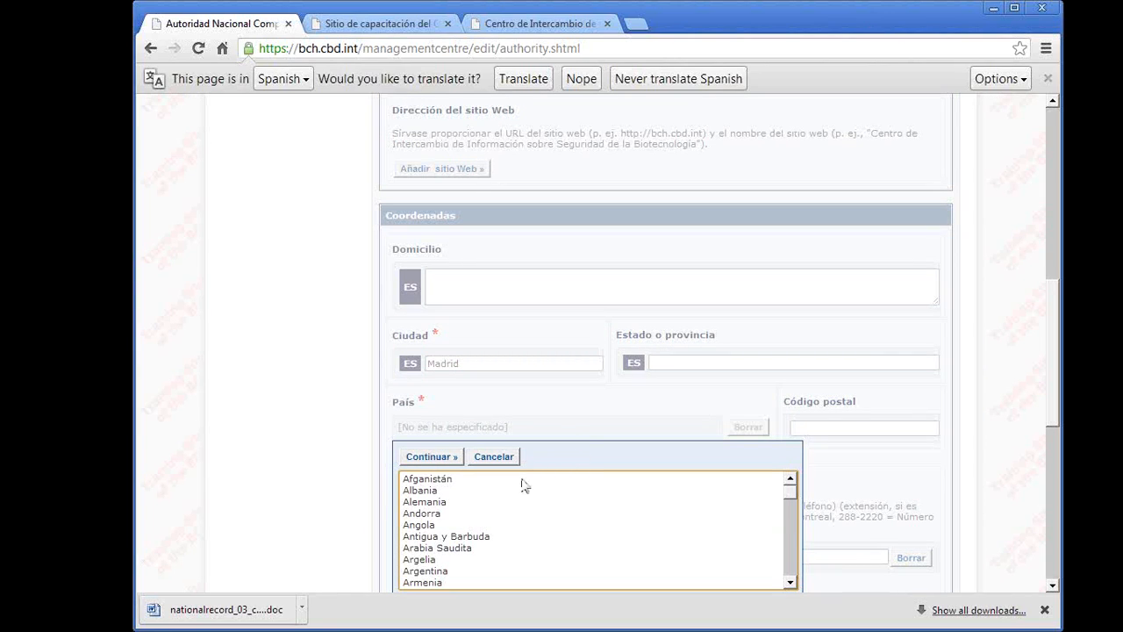
pyautogui.scroll(-2, 518, 496)
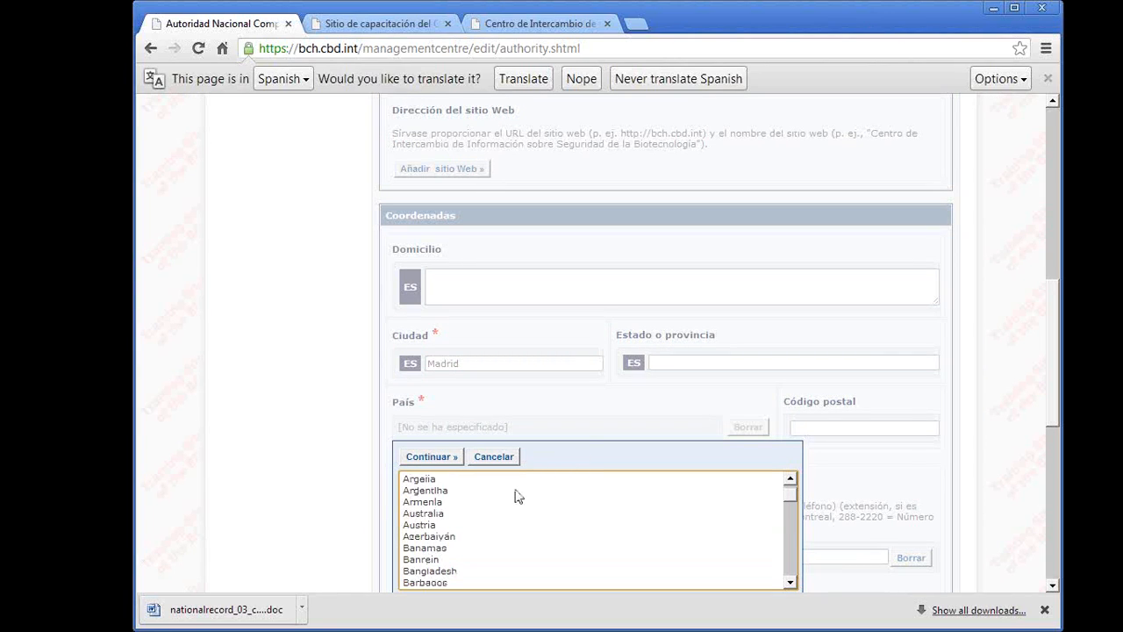
pyautogui.click(446, 517)
pyautogui.press('e')
pyautogui.scroll(-2, 450, 537)
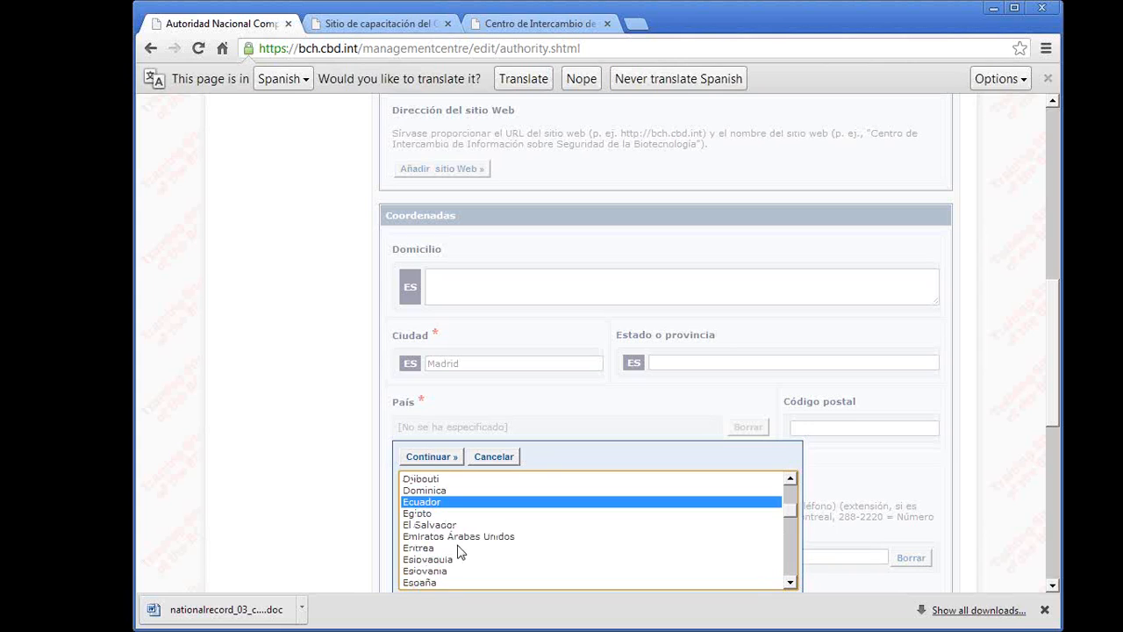
pyautogui.click(430, 584)
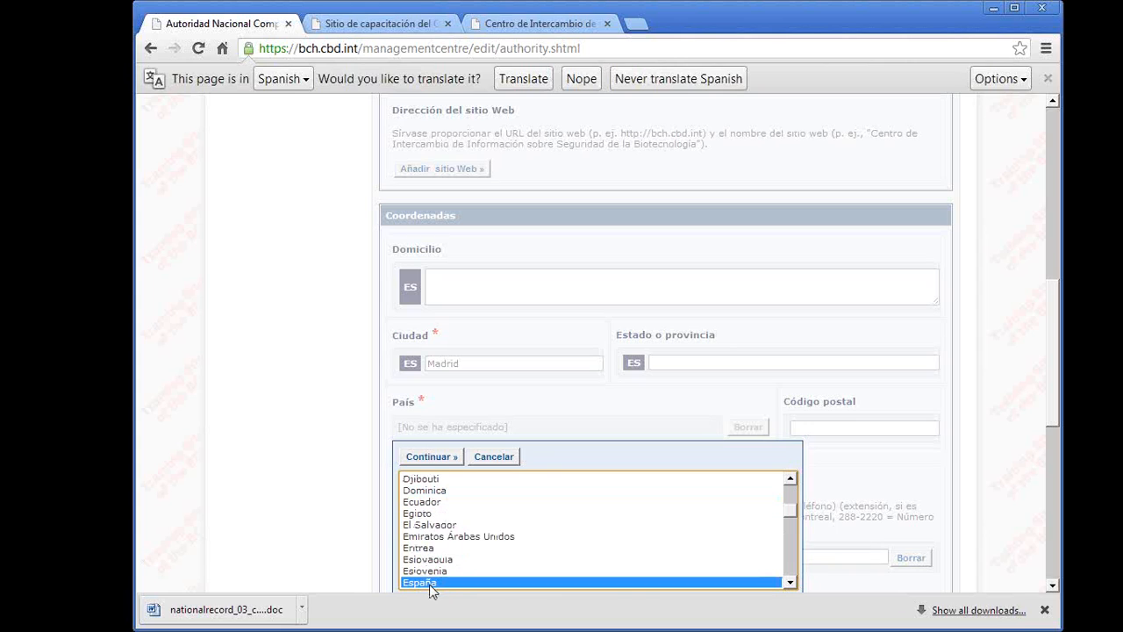
pyautogui.click(453, 458)
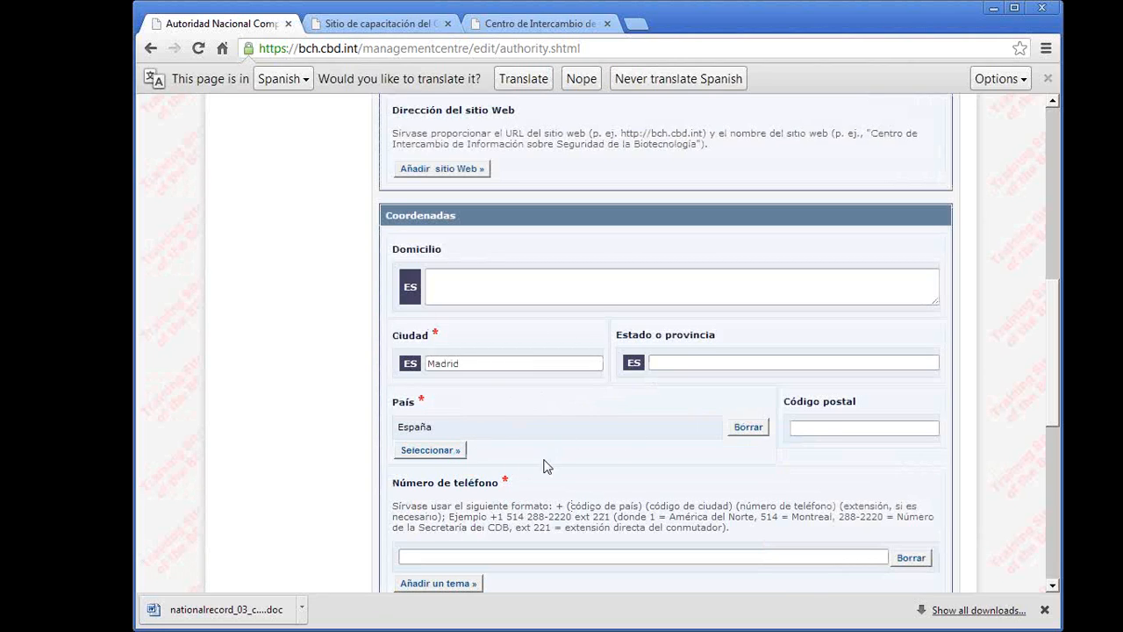
# - Enter the authority's e-mail address in the Coordenadas section
pyautogui.scroll(-4, 543, 466)
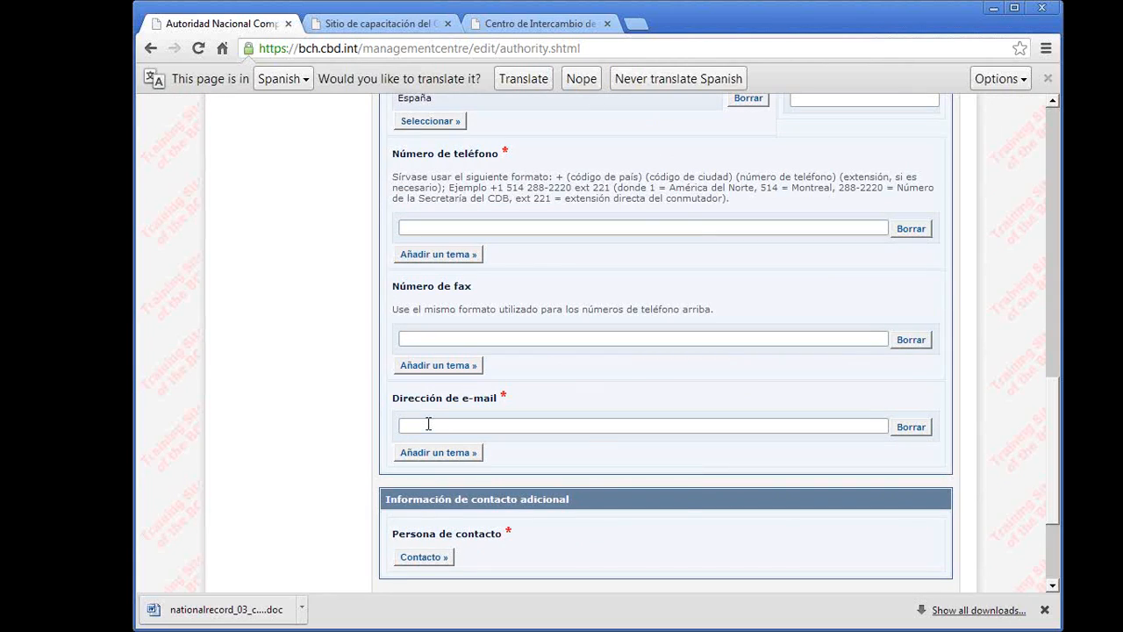
pyautogui.click(428, 425)
pyautogui.write('a')
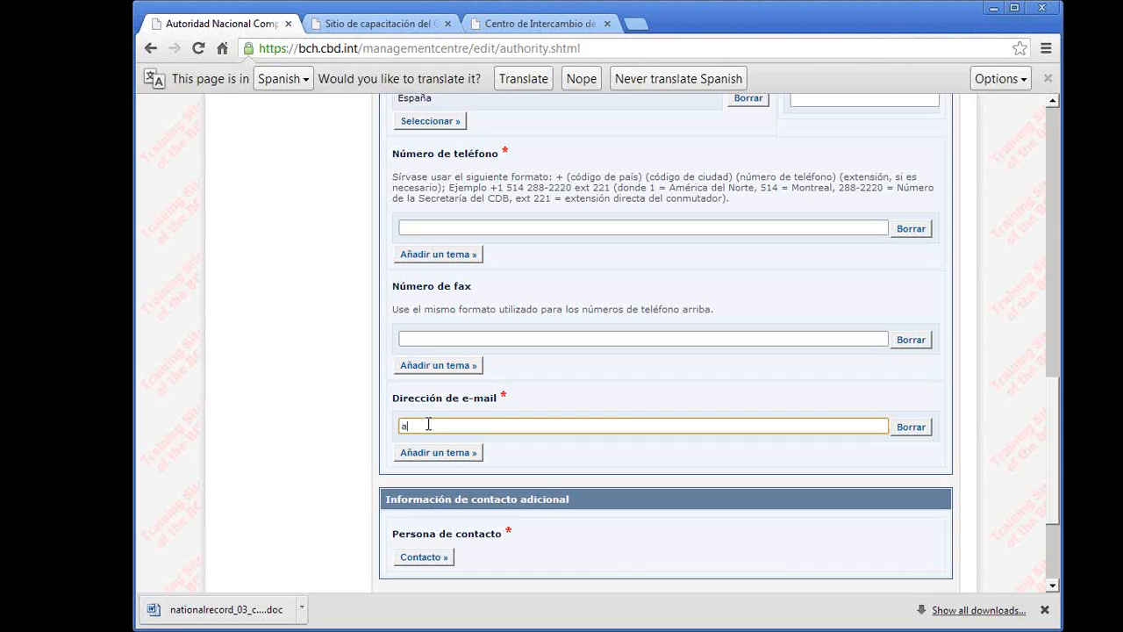
pyautogui.write('@es.com')
# - Add the MAGRAMA doctor's existing contact record as the Persona de contacto for the authority
pyautogui.scroll(-1, 492, 465)
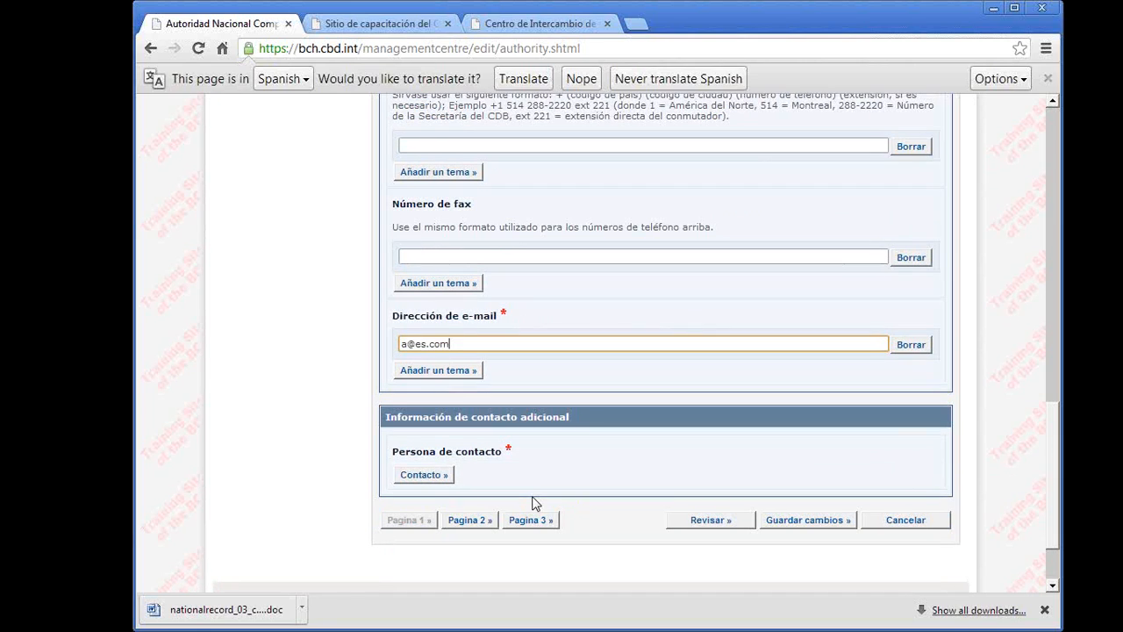
pyautogui.click(419, 477)
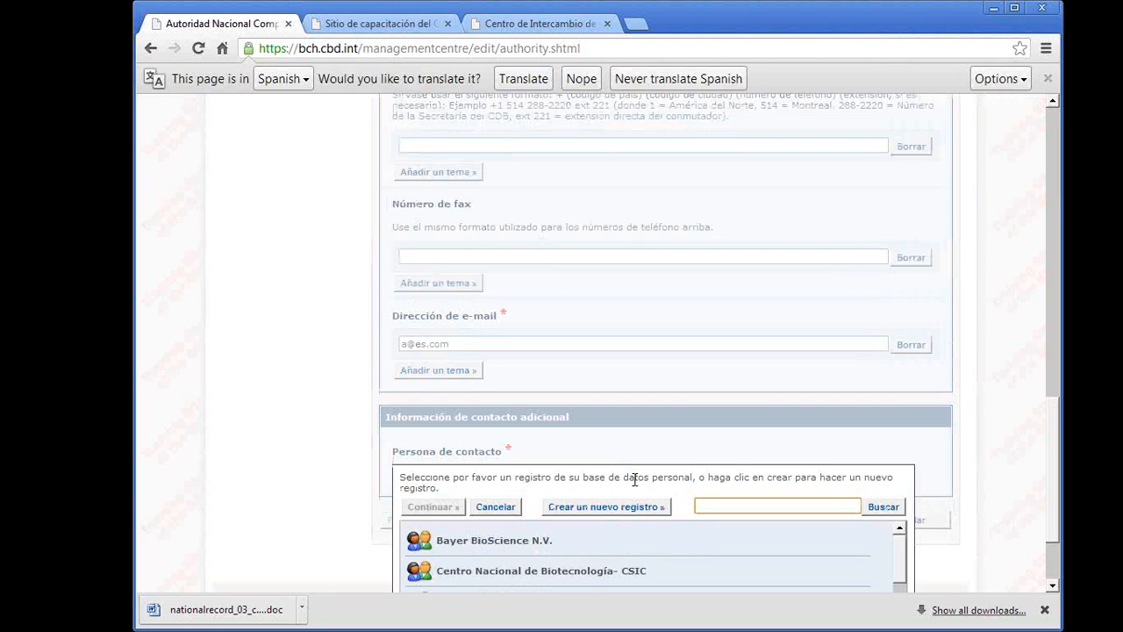
pyautogui.scroll(-3, 635, 478)
pyautogui.scroll(3, 639, 488)
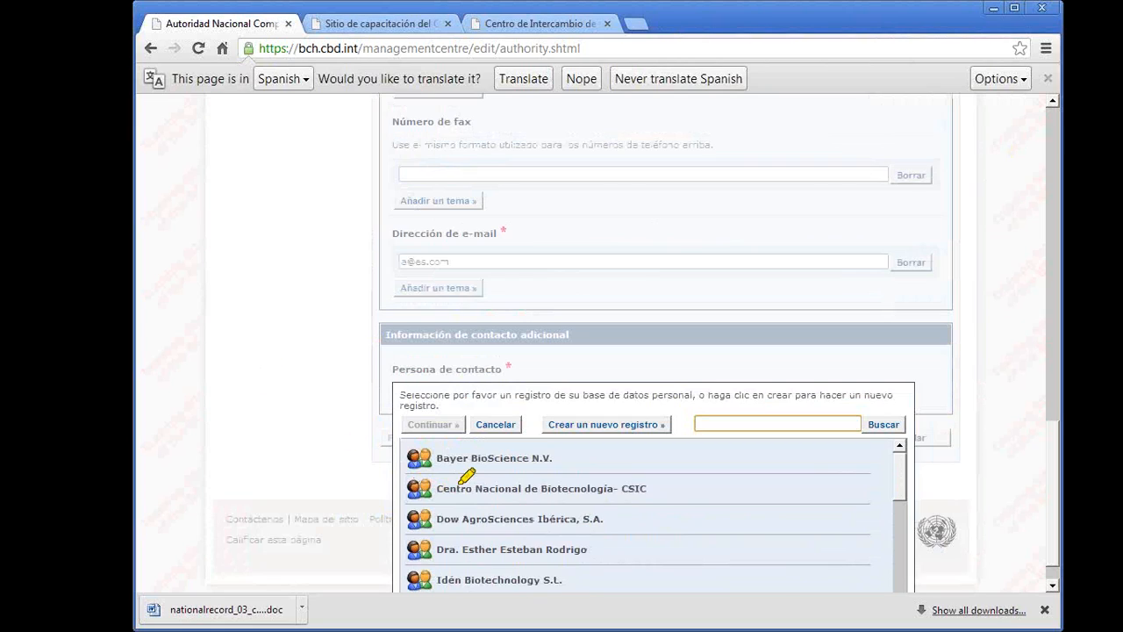
pyautogui.moveTo(436, 600)
pyautogui.mouseDown()
pyautogui.moveTo(607, 588)
pyautogui.moveTo(503, 426)
pyautogui.moveTo(447, 550)
pyautogui.moveTo(577, 460)
pyautogui.moveTo(434, 535)
pyautogui.moveTo(567, 497)
pyautogui.moveTo(418, 489)
pyautogui.mouseUp()
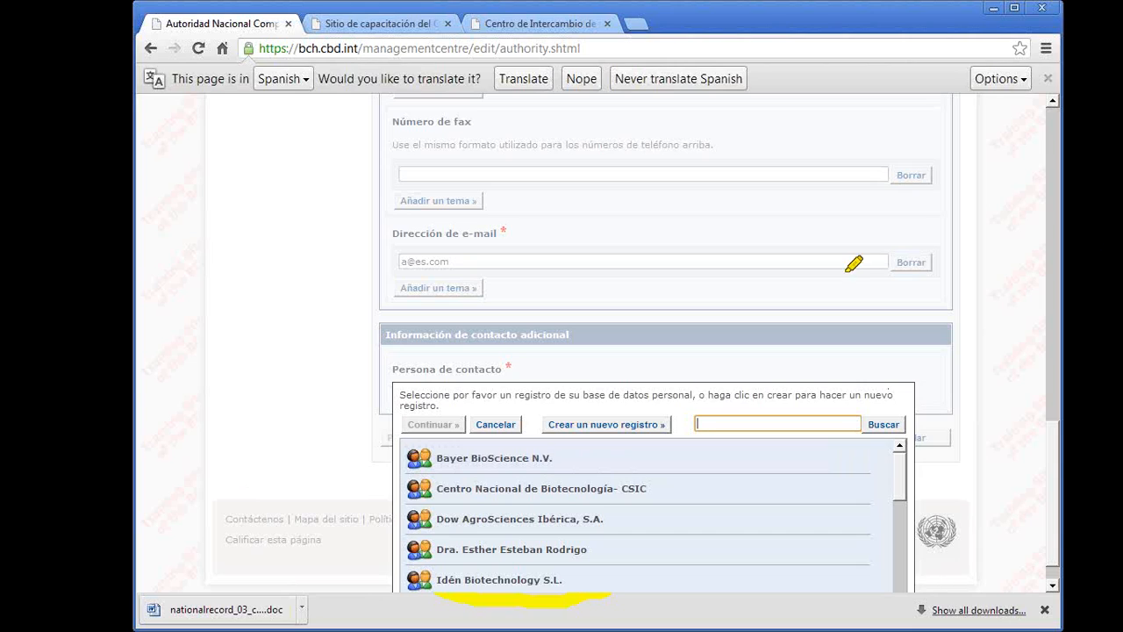
pyautogui.moveTo(552, 455)
pyautogui.mouseDown()
pyautogui.moveTo(667, 389)
pyautogui.moveTo(545, 434)
pyautogui.moveTo(629, 411)
pyautogui.moveTo(550, 427)
pyautogui.moveTo(613, 438)
pyautogui.mouseUp()
pyautogui.click(493, 548)
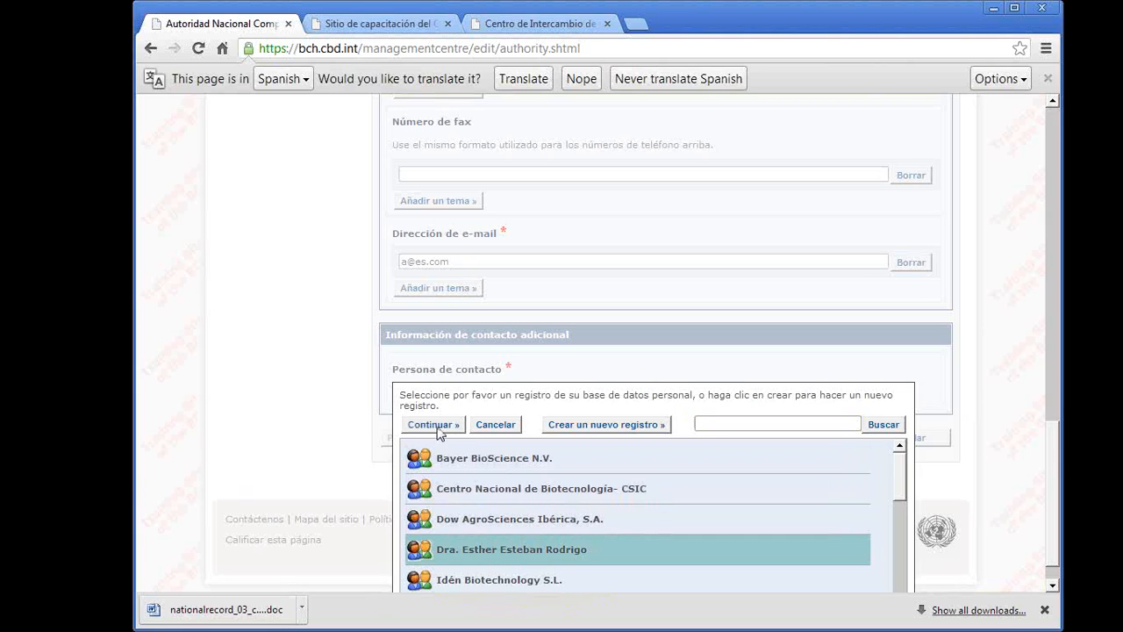
pyautogui.click(439, 427)
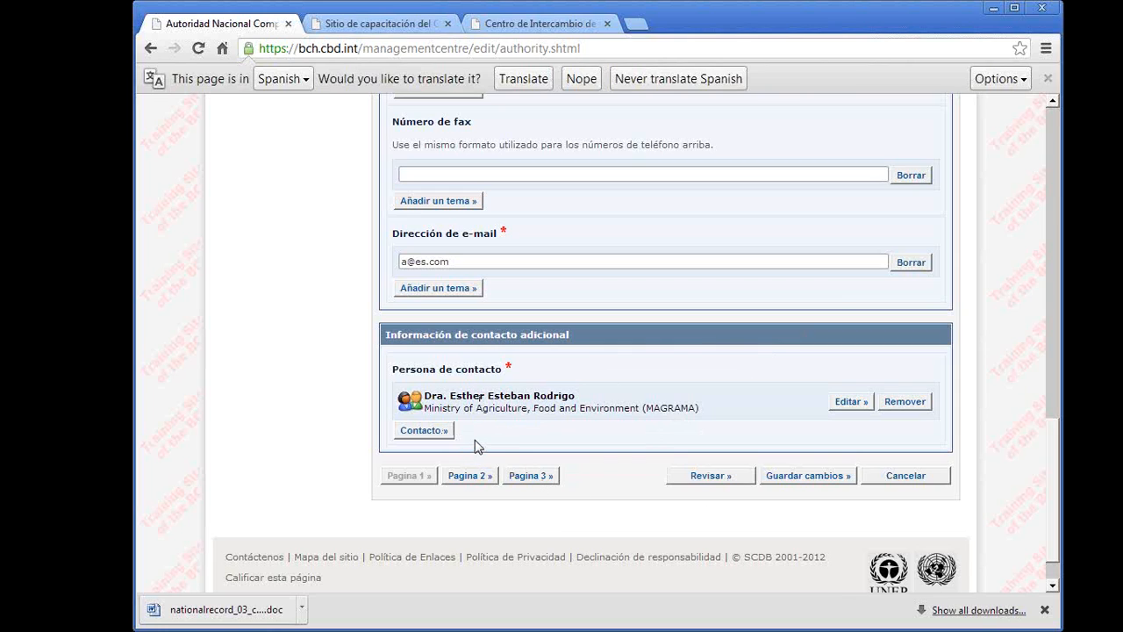
# - On page 2, select all administrative functions under the Cartagena Protocol and Todos los tipos de organismos as the OVM types under its jurisdiction
pyautogui.click(483, 475)
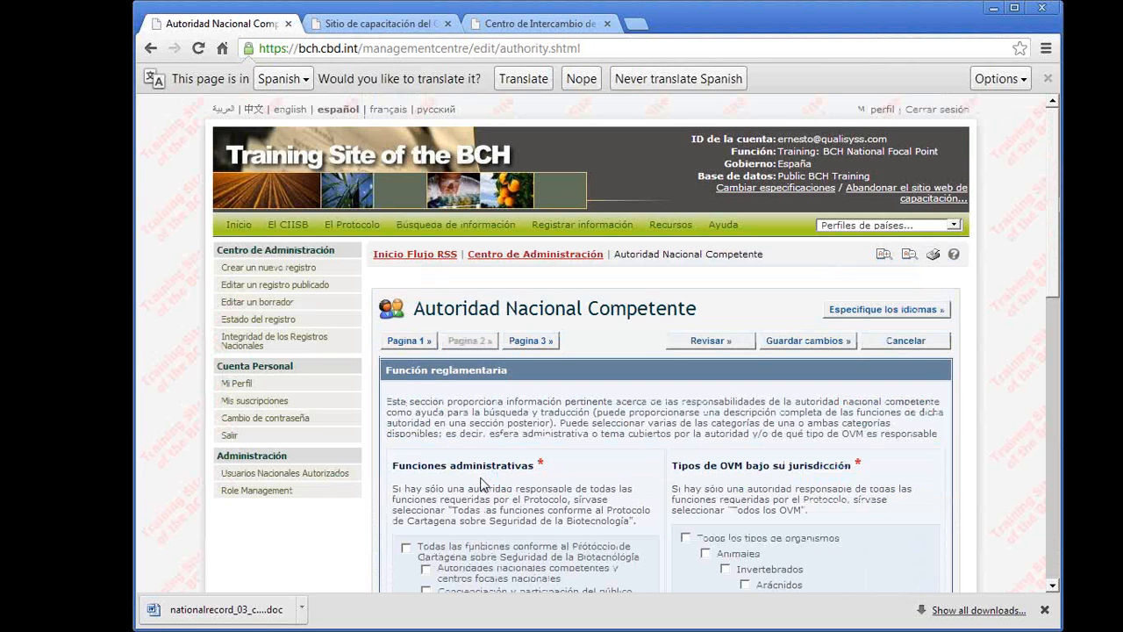
pyautogui.scroll(-2, 667, 545)
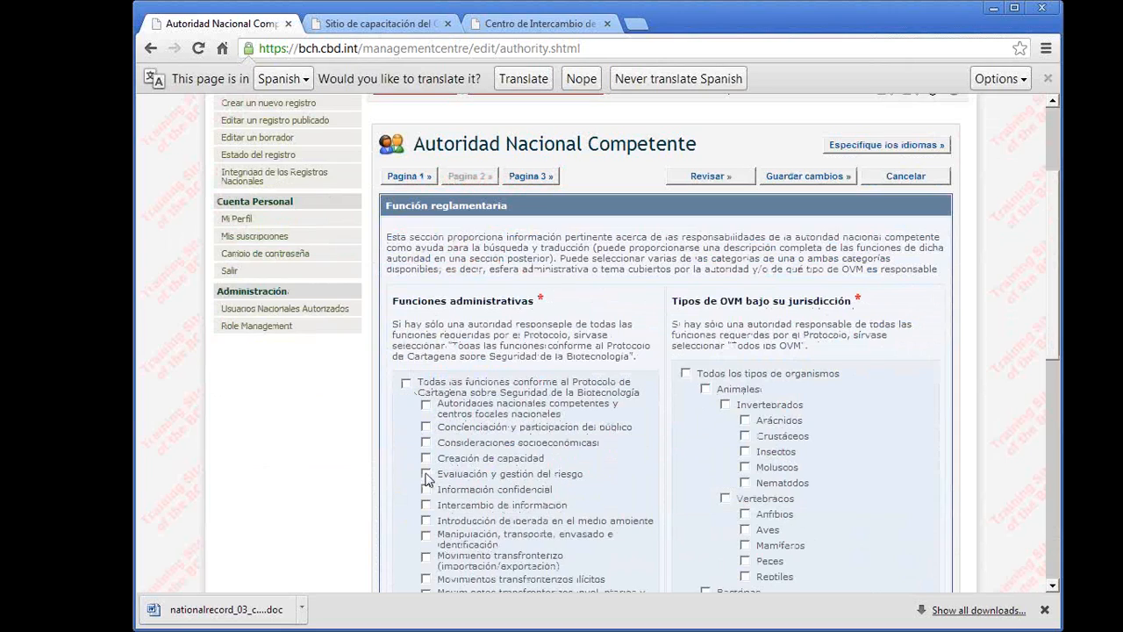
pyautogui.click(407, 383)
pyautogui.click(687, 374)
pyautogui.scroll(-2, 794, 426)
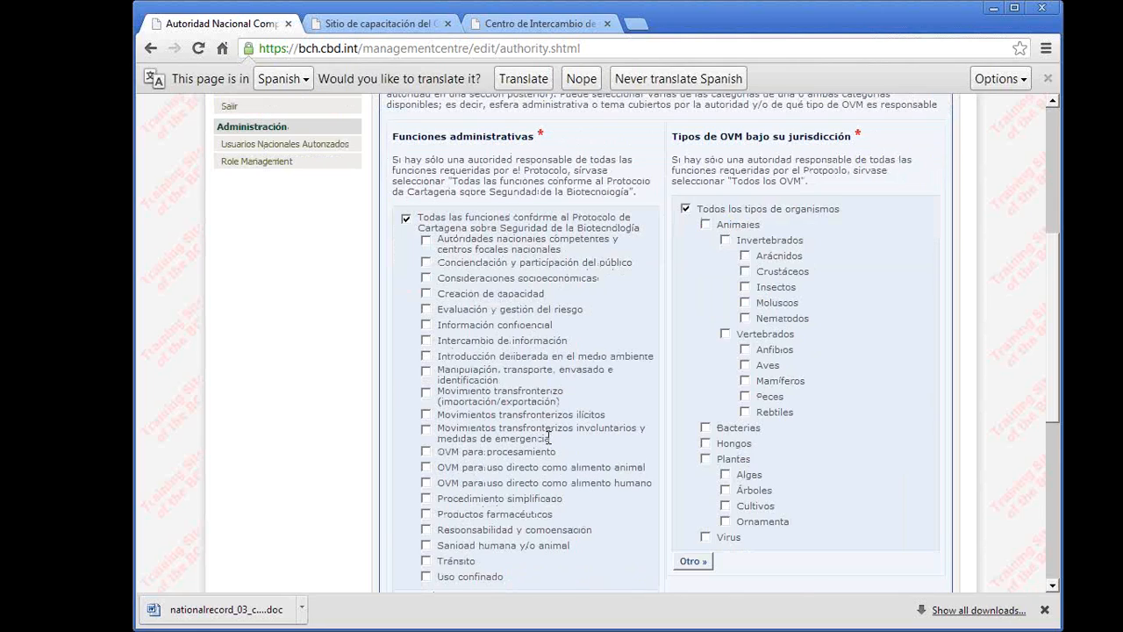
pyautogui.scroll(-1, 549, 436)
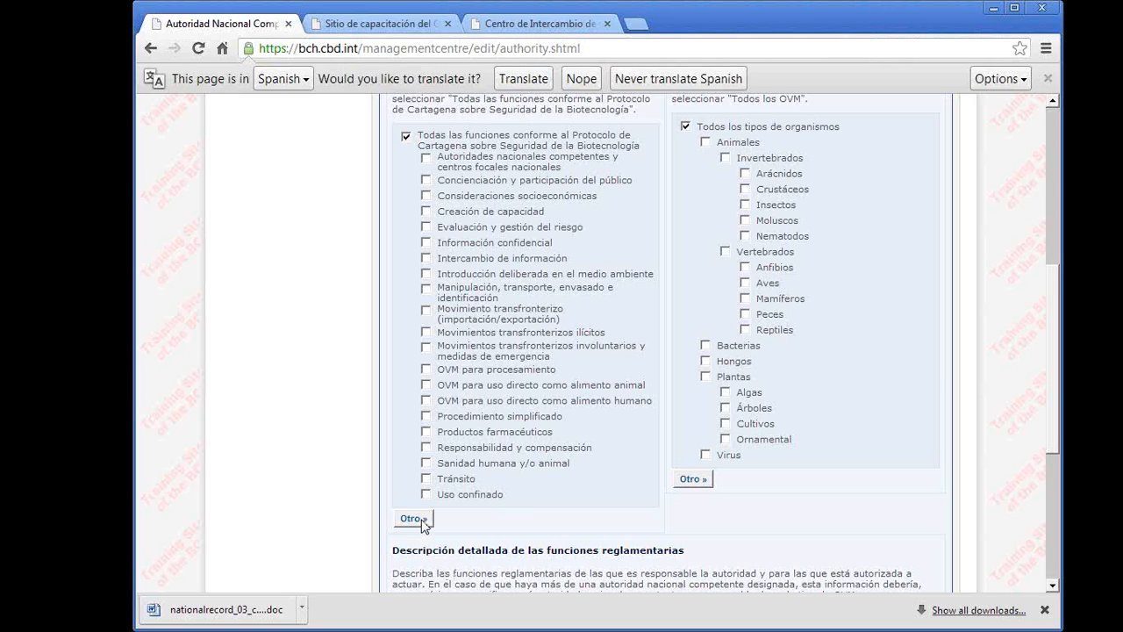
pyautogui.scroll(-3, 422, 524)
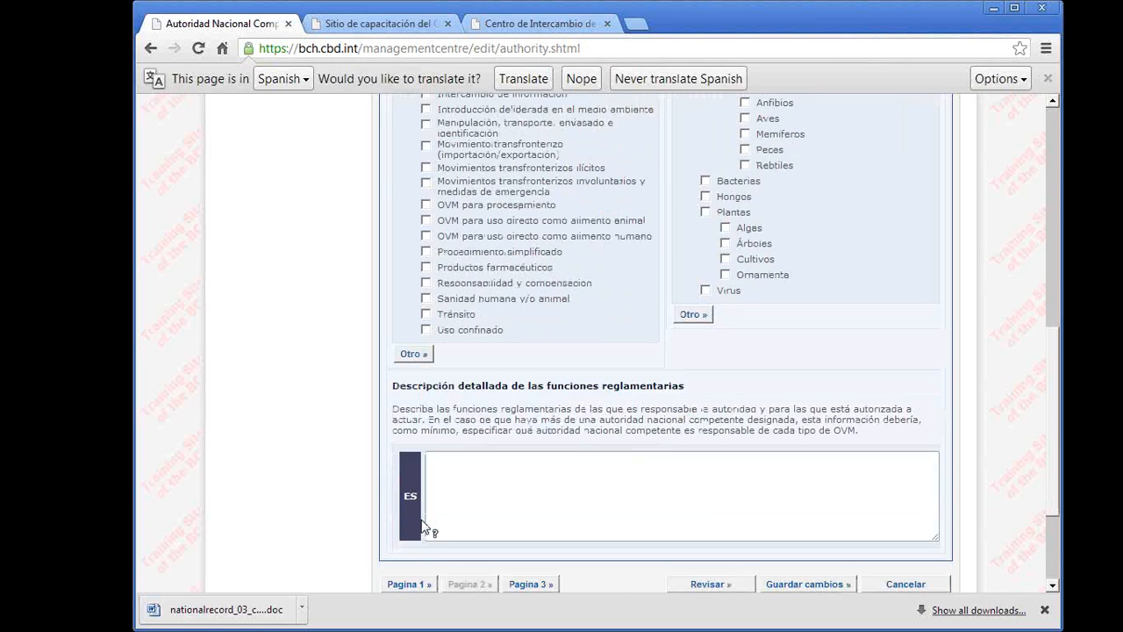
# - Go to page 3 and read the deadline notice for confirming or updating information and the optional Información adicional fields
pyautogui.click(536, 505)
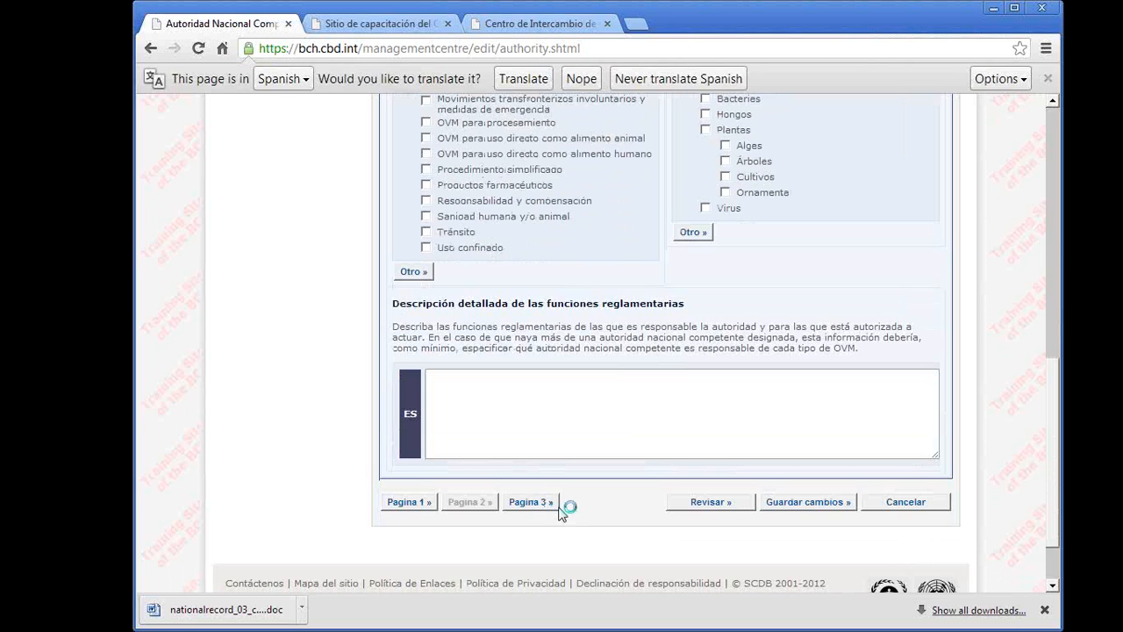
pyautogui.scroll(-1, 572, 513)
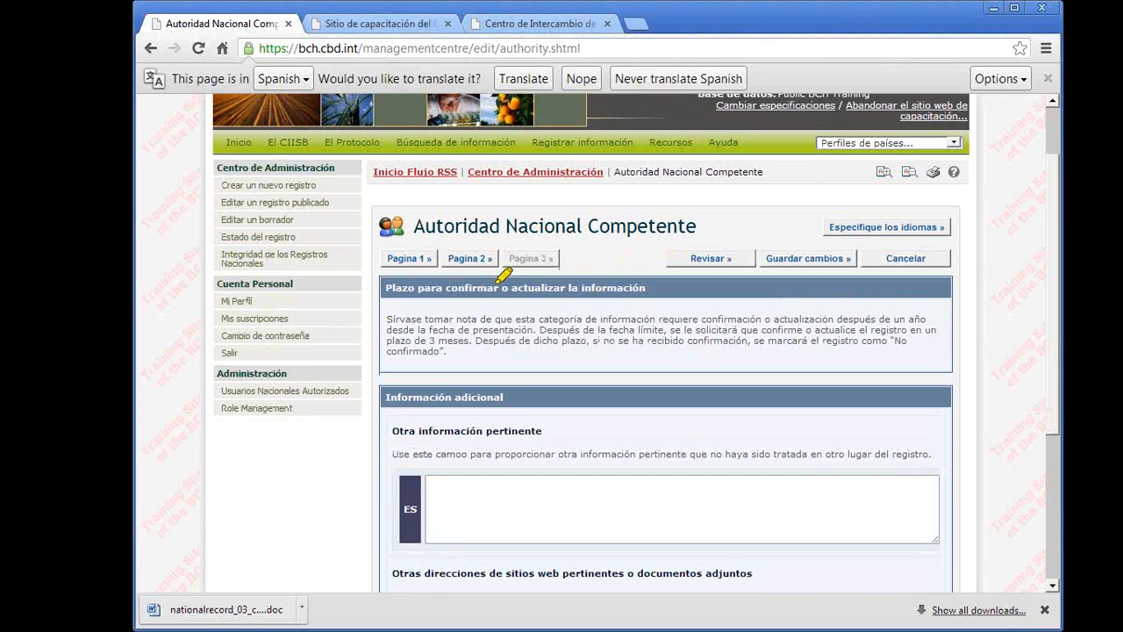
pyautogui.moveTo(478, 283)
pyautogui.mouseDown()
pyautogui.moveTo(625, 360)
pyautogui.moveTo(531, 221)
pyautogui.moveTo(472, 297)
pyautogui.mouseUp()
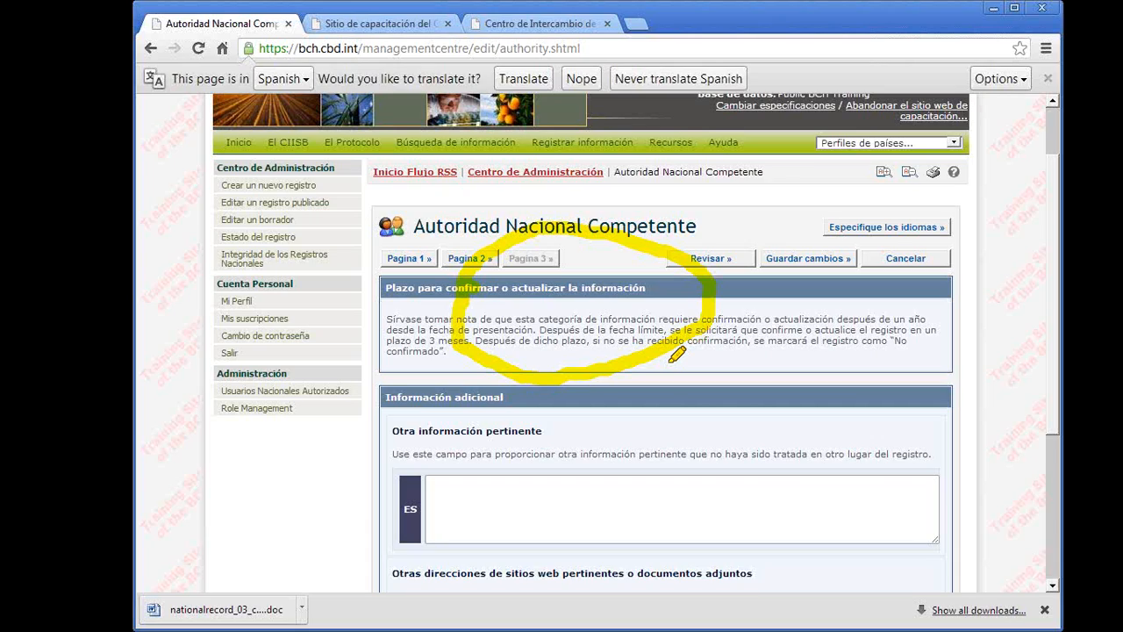
pyautogui.hotkey('ctrl', 'z')
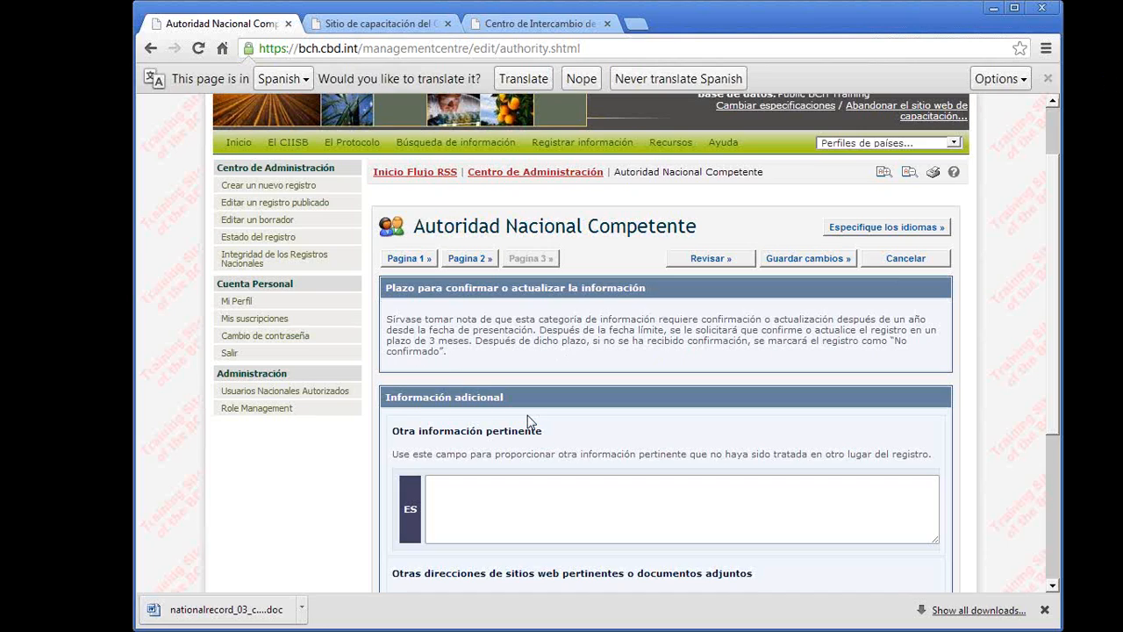
pyautogui.click(634, 488)
pyautogui.scroll(-2, 636, 489)
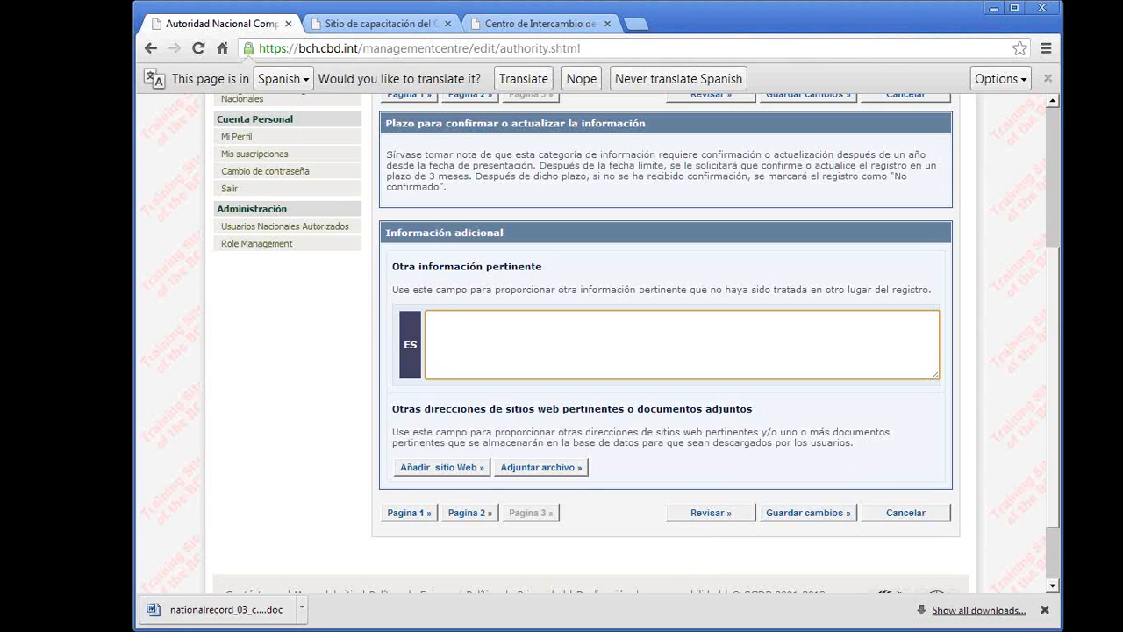
# - Review the record and examine the listed errors for missing mandatory fields
pyautogui.click(702, 513)
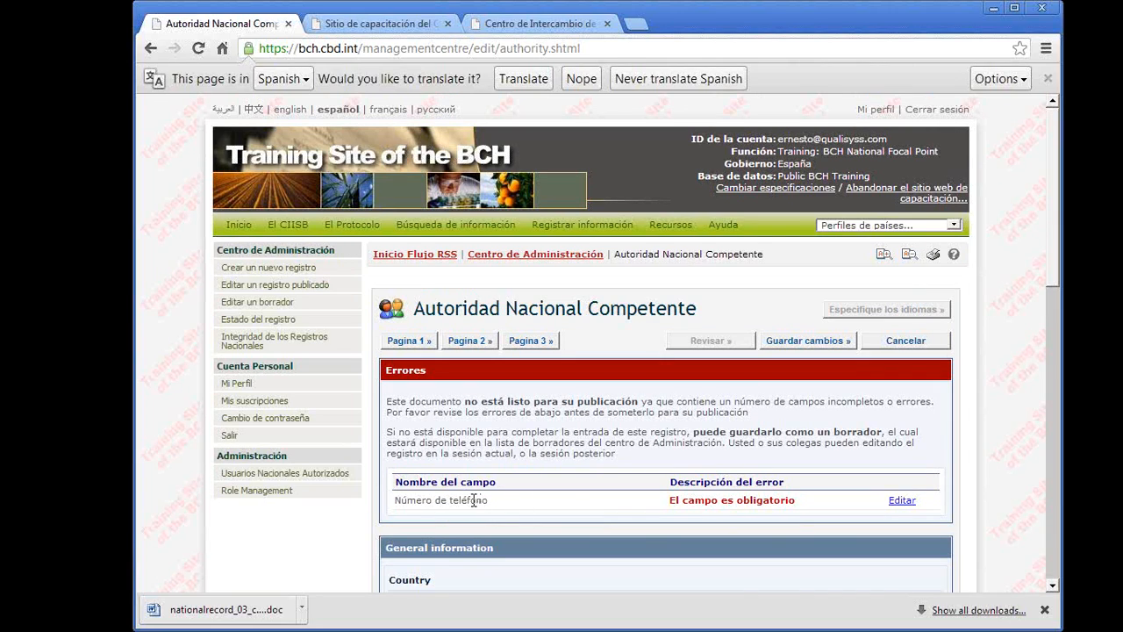
pyautogui.moveTo(825, 503); pyautogui.dragTo(470, 494)
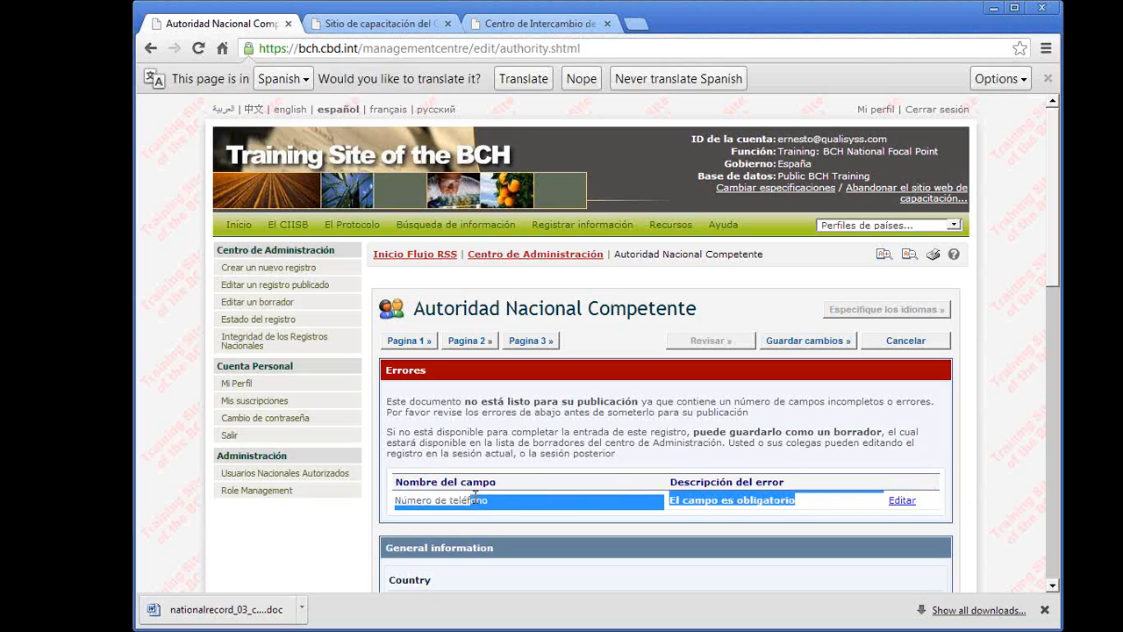
pyautogui.click(825, 503)
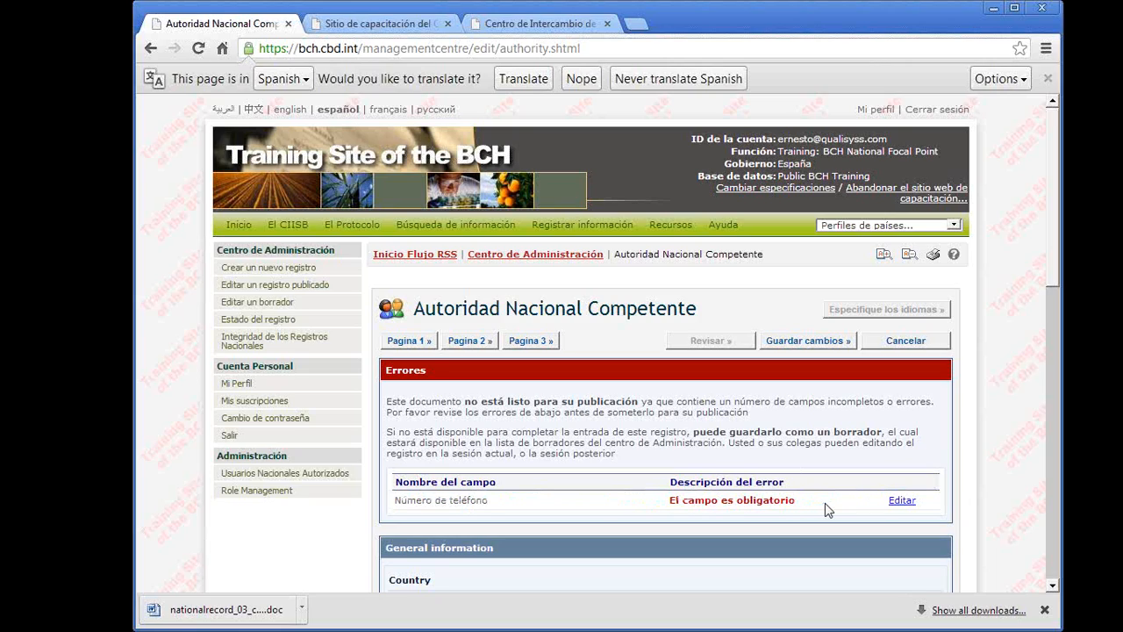
# - Open the flagged Número de teléfono field for editing and enter the authority's phone number in Coordenadas
pyautogui.click(913, 506)
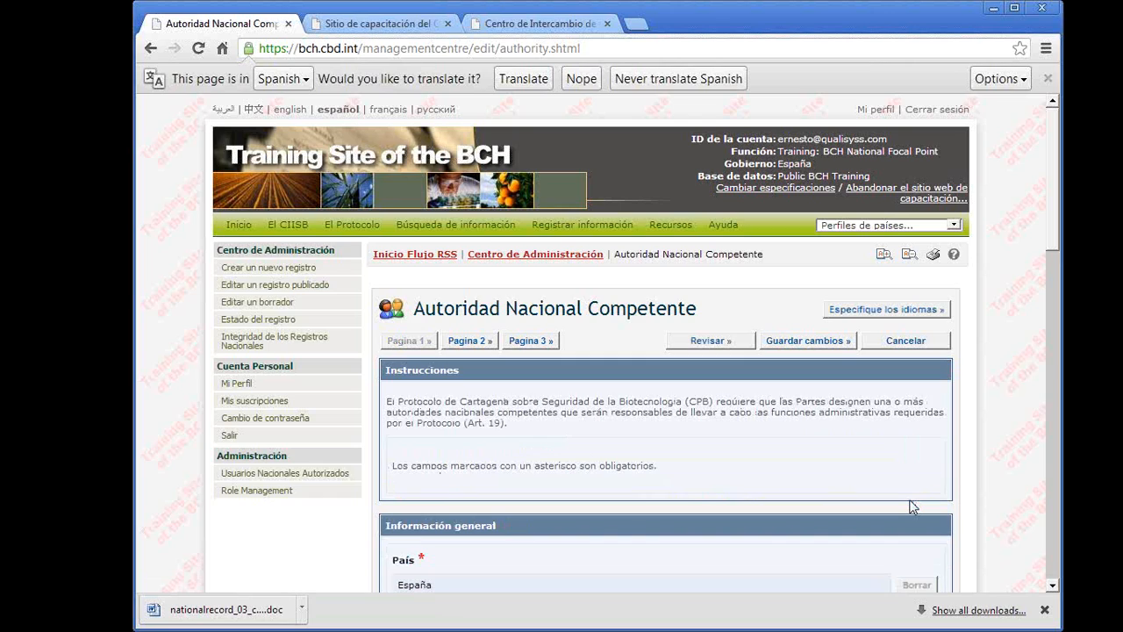
pyautogui.scroll(-2, 913, 507)
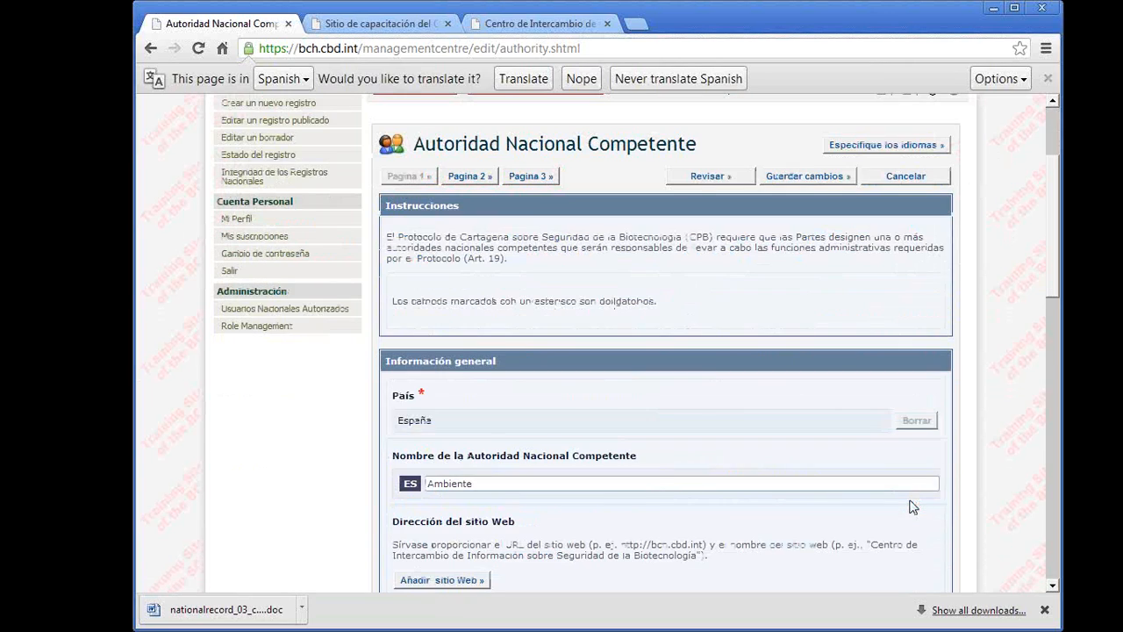
pyautogui.scroll(-2, 913, 507)
pyautogui.scroll(-1, 913, 507)
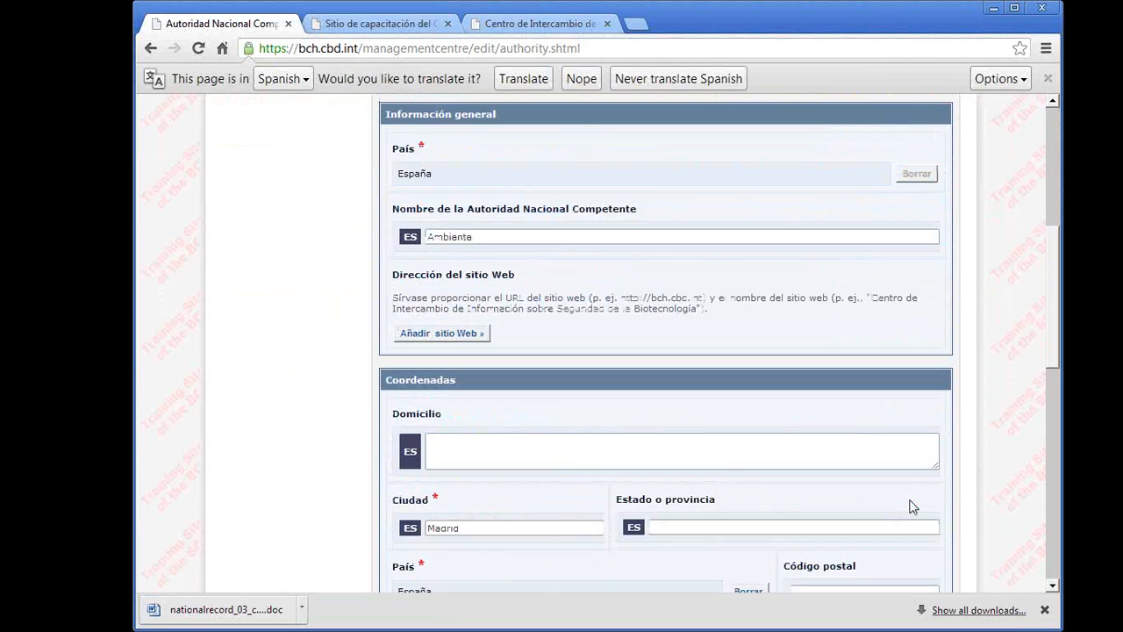
pyautogui.scroll(-1, 913, 506)
pyautogui.scroll(-1, 913, 507)
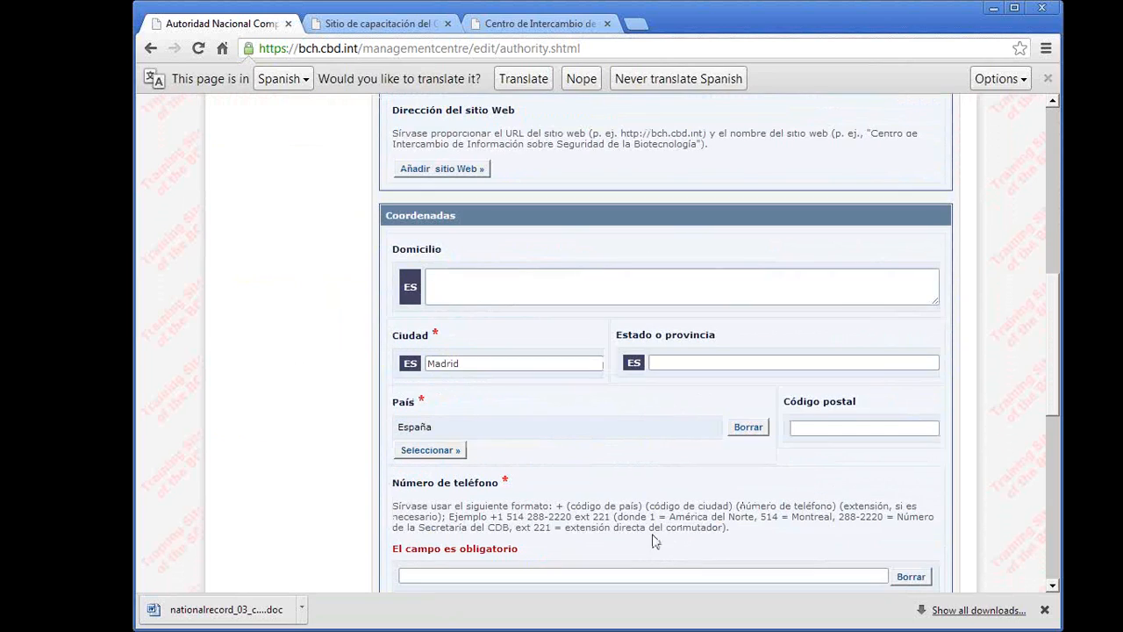
pyautogui.scroll(-1, 480, 537)
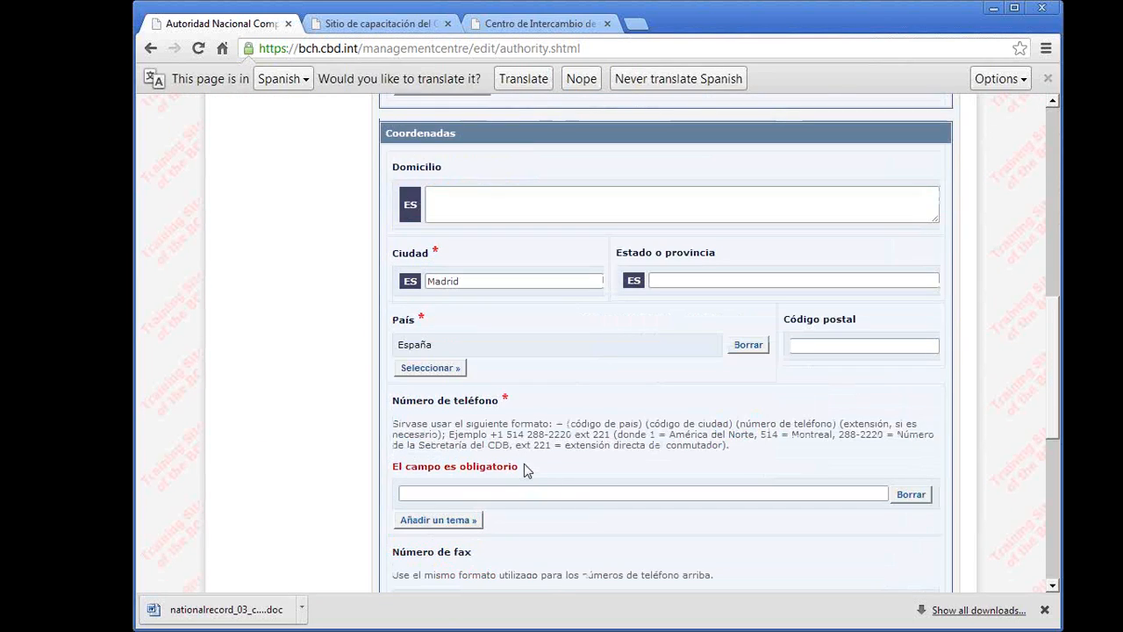
pyautogui.moveTo(524, 463); pyautogui.dragTo(384, 460)
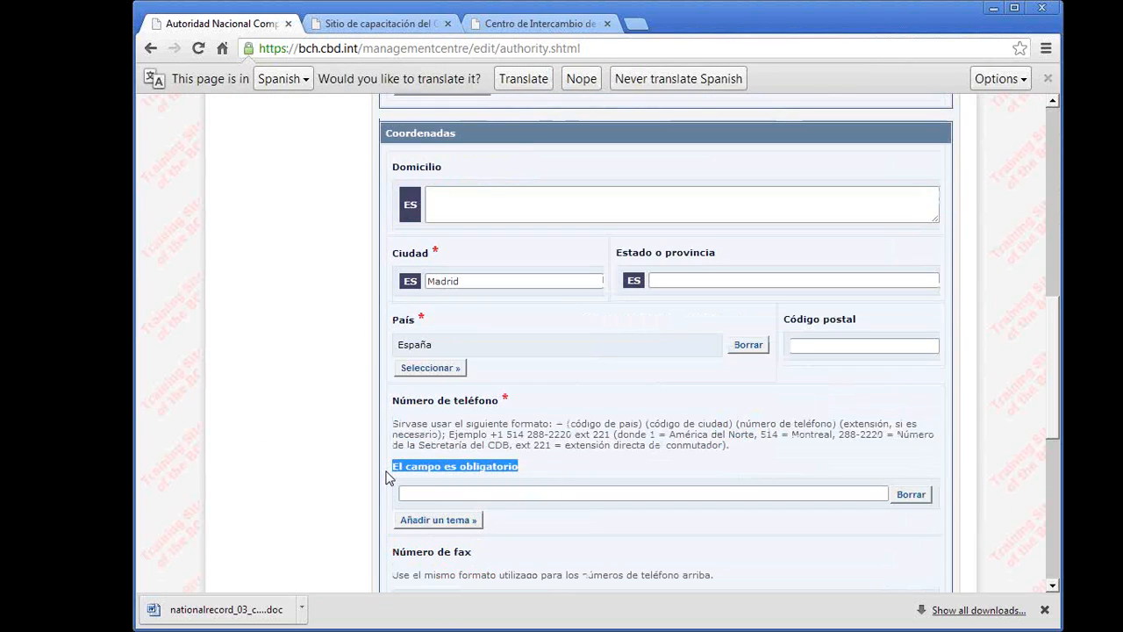
pyautogui.click(470, 492)
pyautogui.write('122')
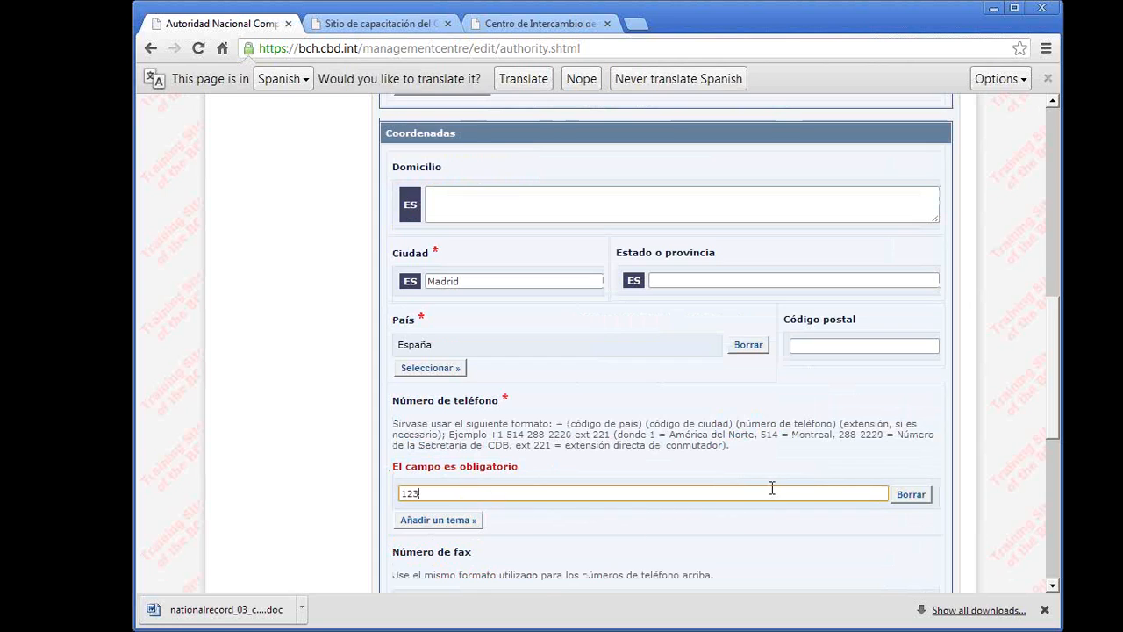
# - Review the corrected record again and check its general information, coordinates and regulatory functions
pyautogui.scroll(-5, 525, 543)
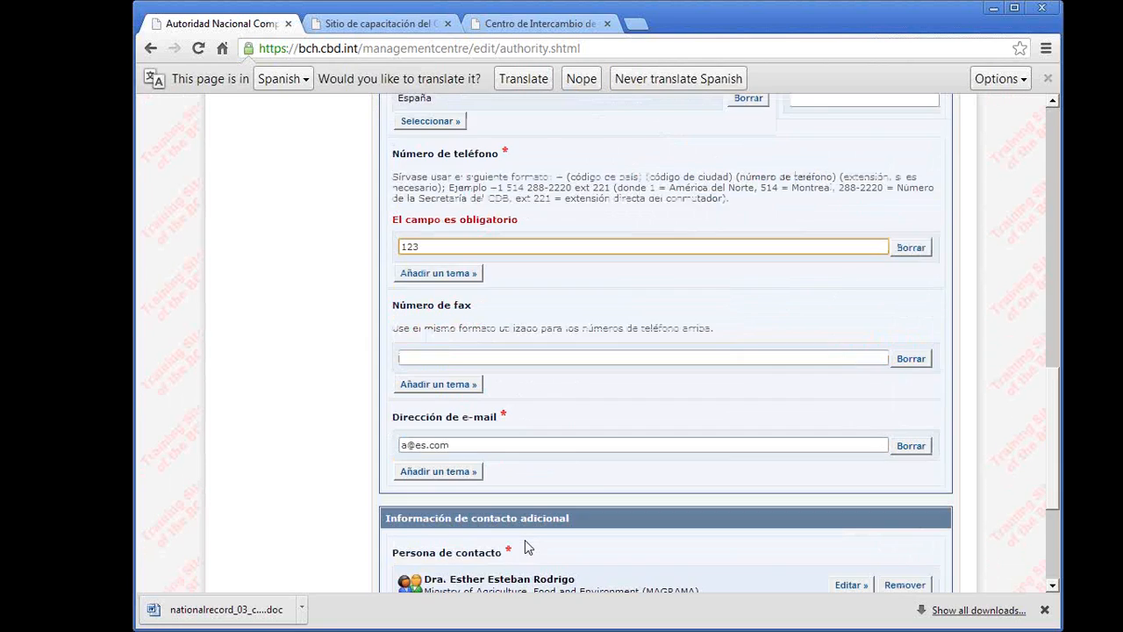
pyautogui.scroll(-2, 524, 546)
pyautogui.click(728, 425)
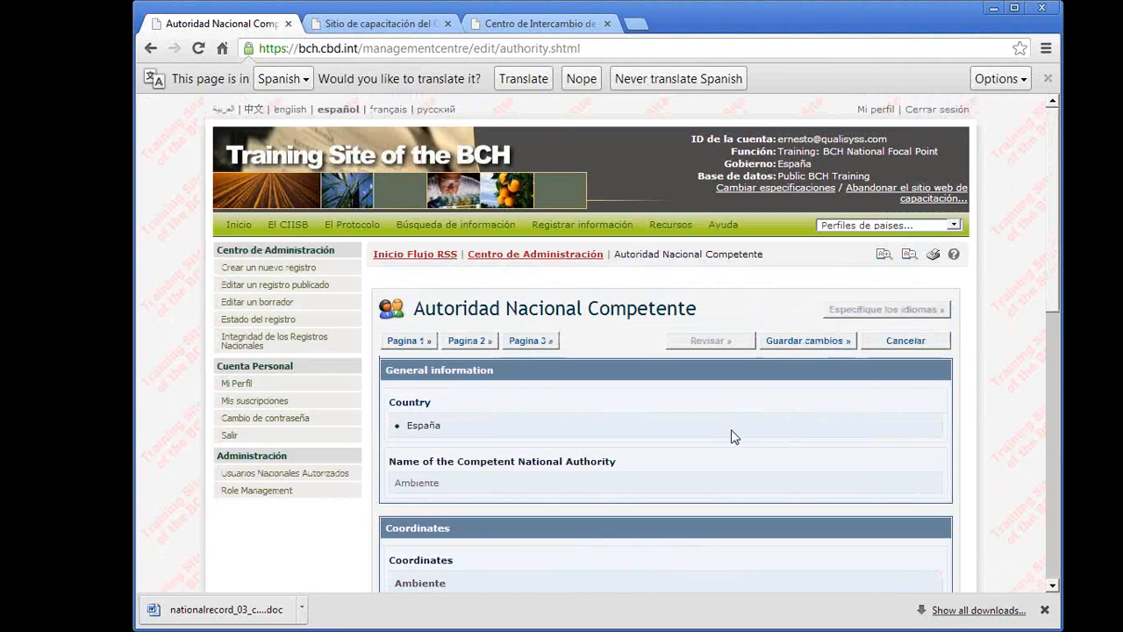
pyautogui.scroll(-2, 735, 437)
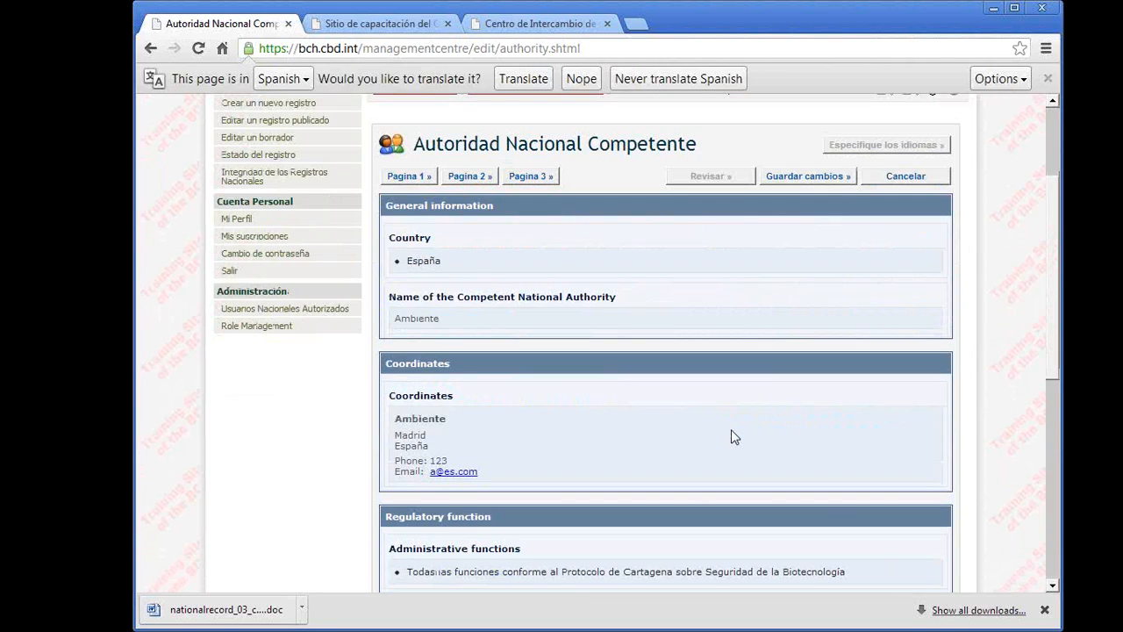
pyautogui.scroll(1, 731, 430)
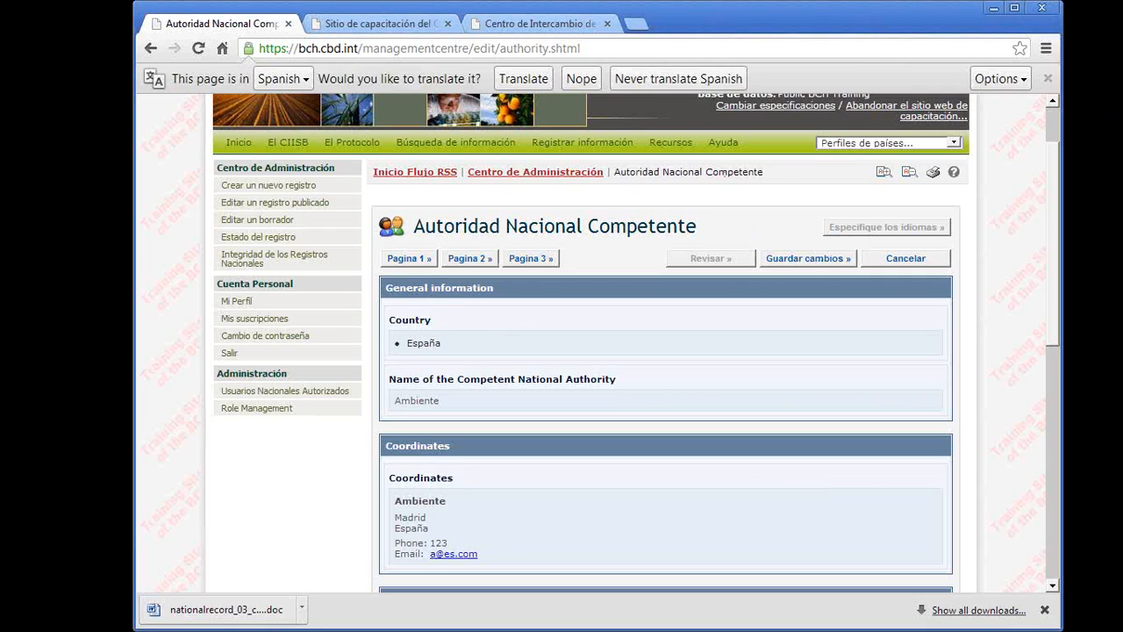
# - Save the changes to the Autoridad Nacional Competente record as a draft
pyautogui.moveTo(774, 233)
pyautogui.mouseDown()
pyautogui.moveTo(786, 281)
pyautogui.moveTo(849, 239)
pyautogui.moveTo(765, 231)
pyautogui.mouseUp()
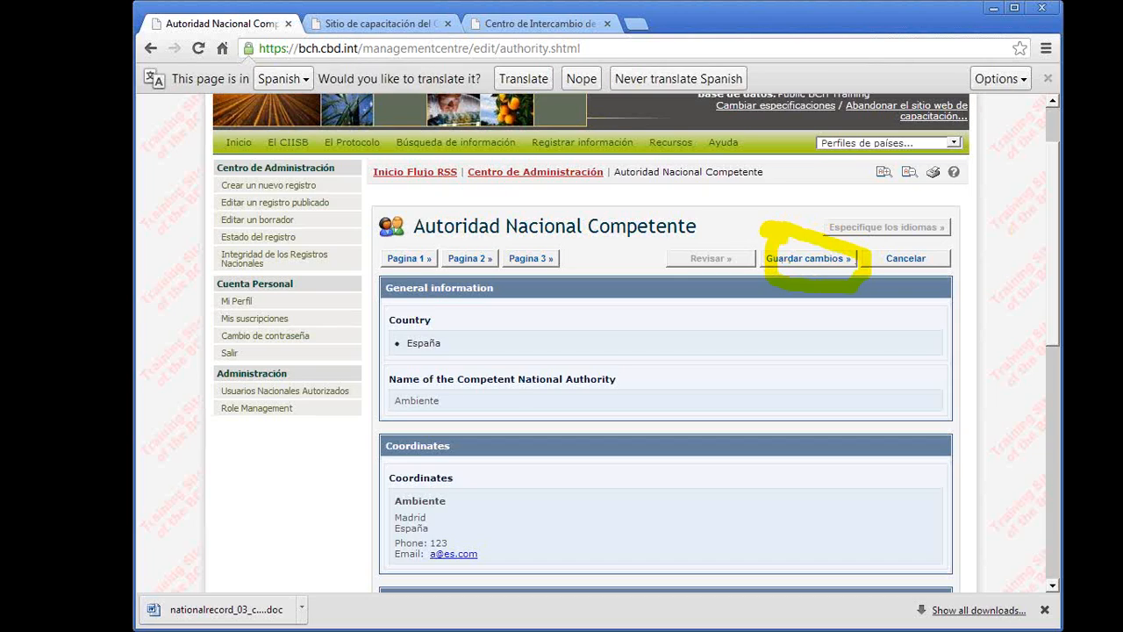
pyautogui.press('Escape')
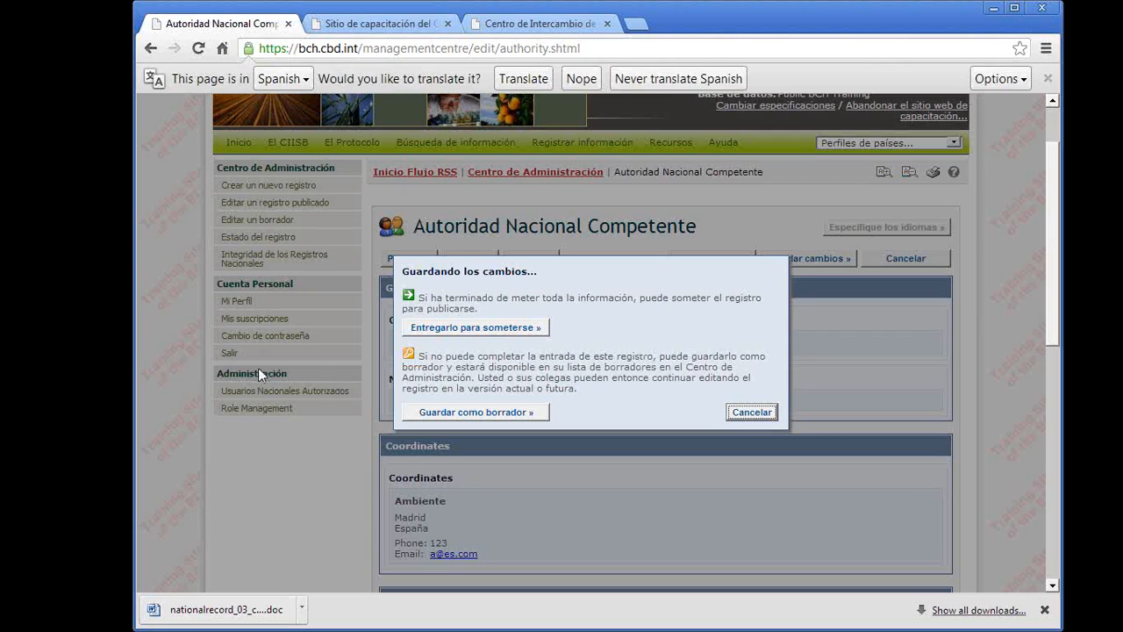
pyautogui.click(457, 412)
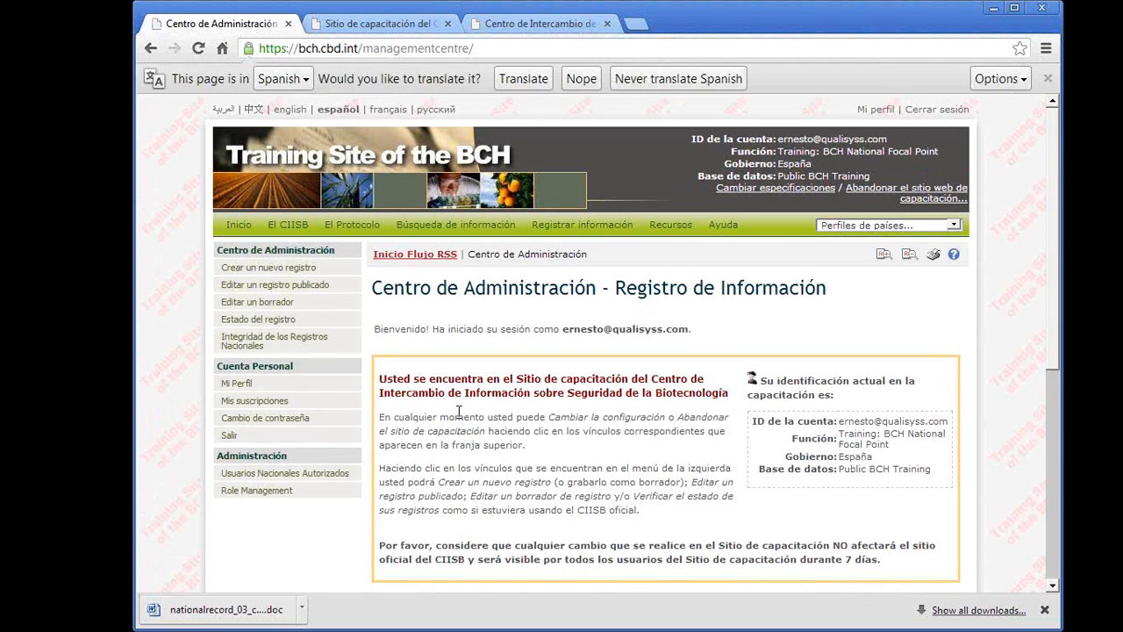
pyautogui.scroll(-5, 458, 411)
pyautogui.scroll(3, 458, 412)
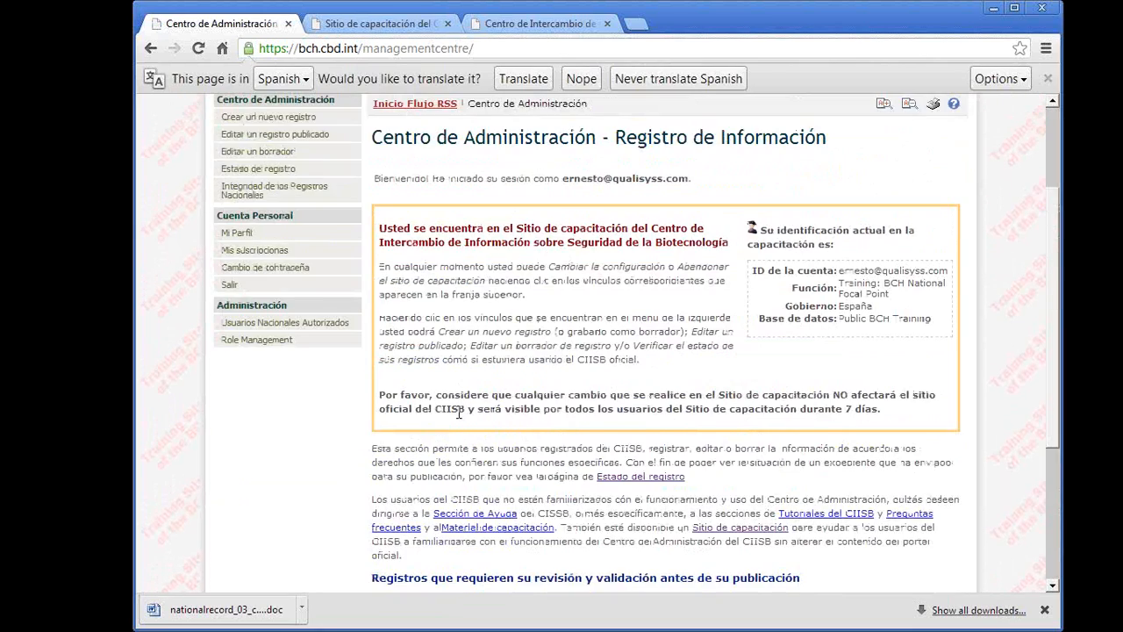
pyautogui.scroll(1, 458, 412)
pyautogui.moveTo(456, 156)
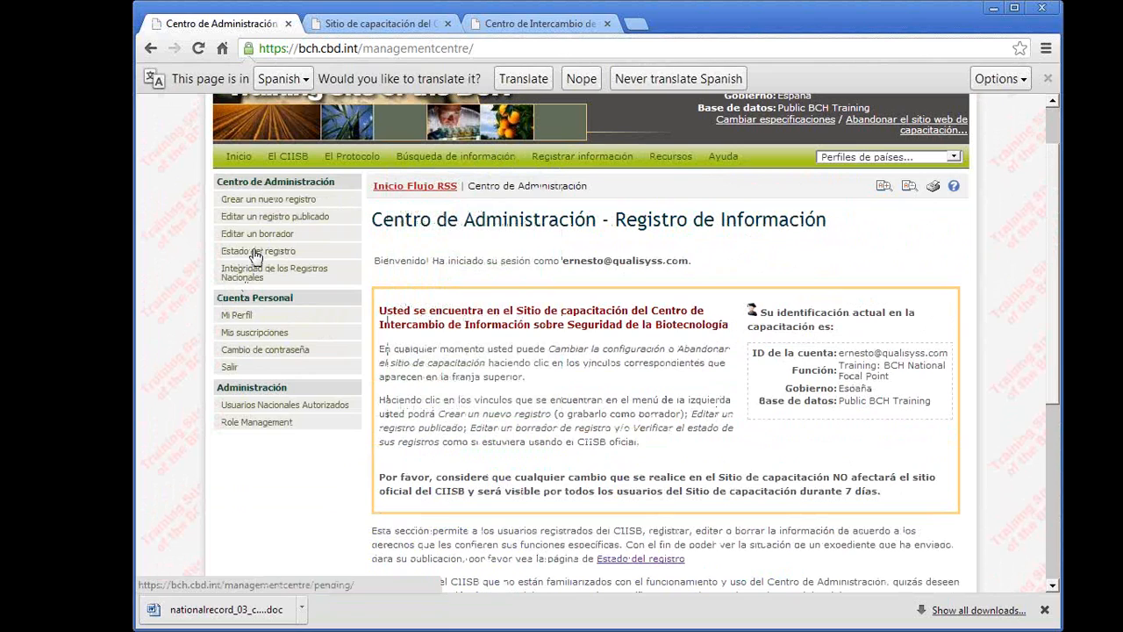
# - Check the record status page for records pending validation and completed requests
pyautogui.click(256, 255)
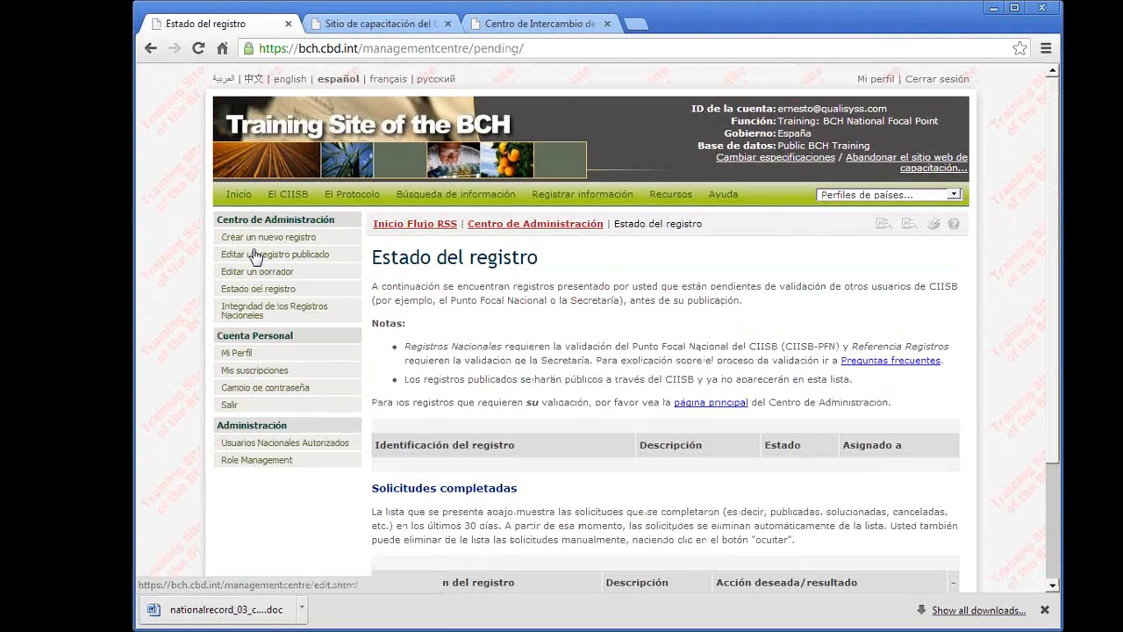
pyautogui.scroll(-1, 560, 405)
pyautogui.scroll(1, 559, 405)
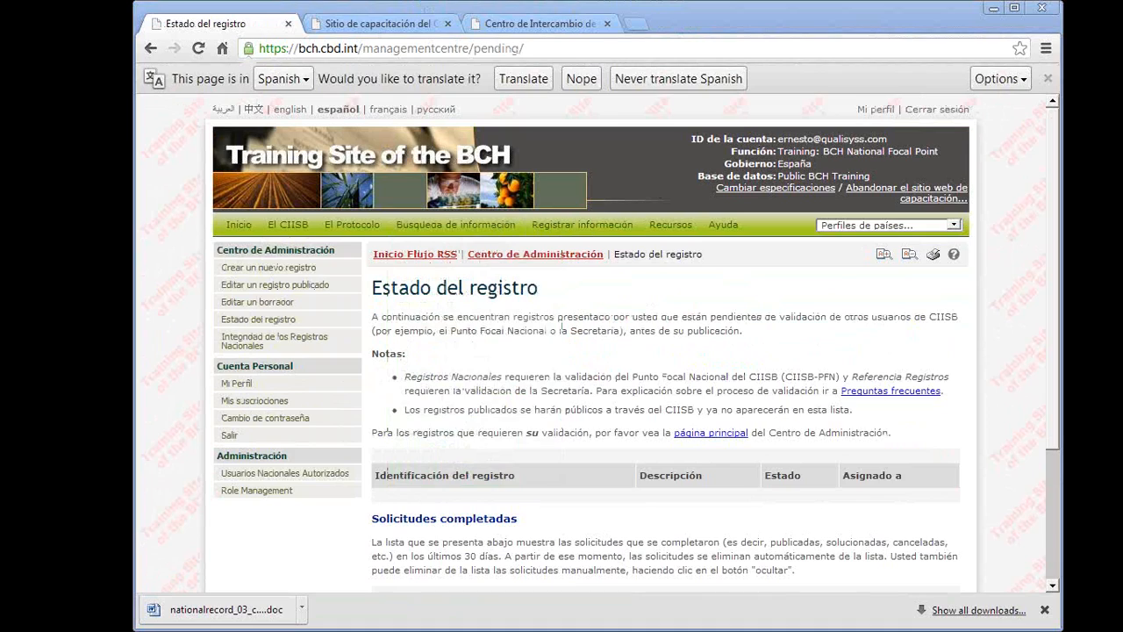
# - Open the saved Autoridad Nacional Competente draft for Ambiente and submit the record for publication
pyautogui.moveTo(223, 301); pyautogui.dragTo(272, 299)
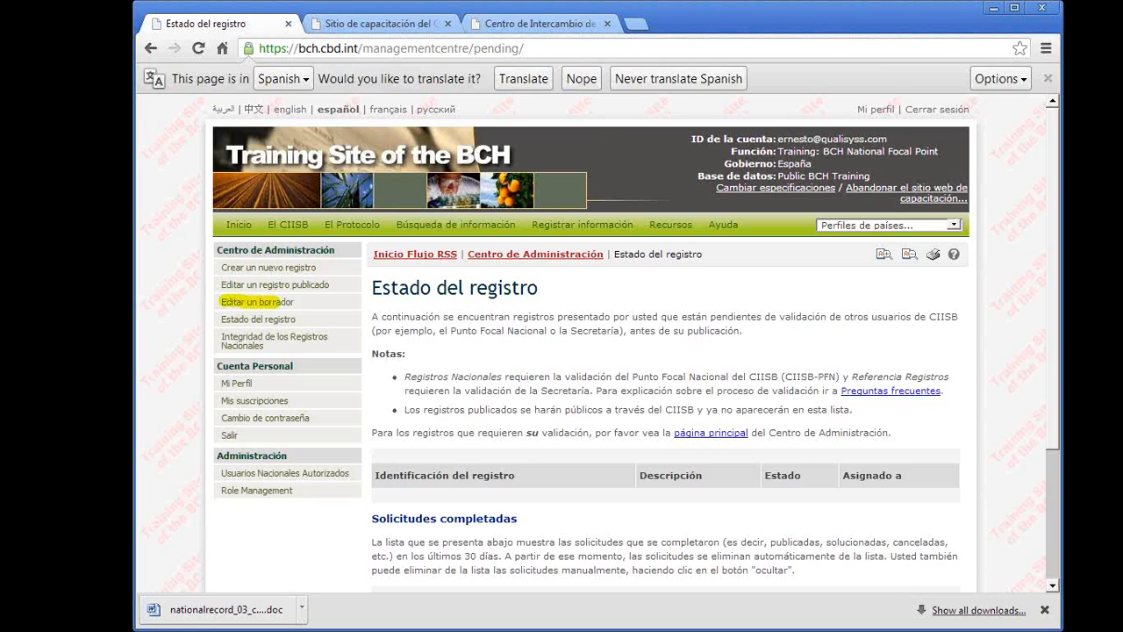
pyautogui.click(247, 306)
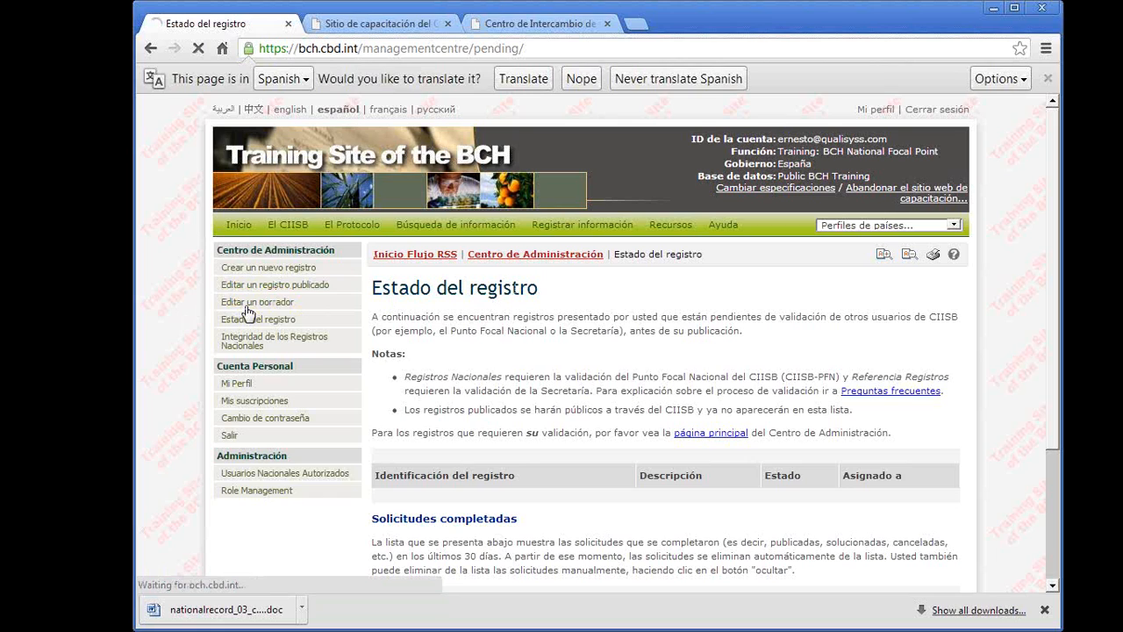
pyautogui.scroll(-2, 677, 420)
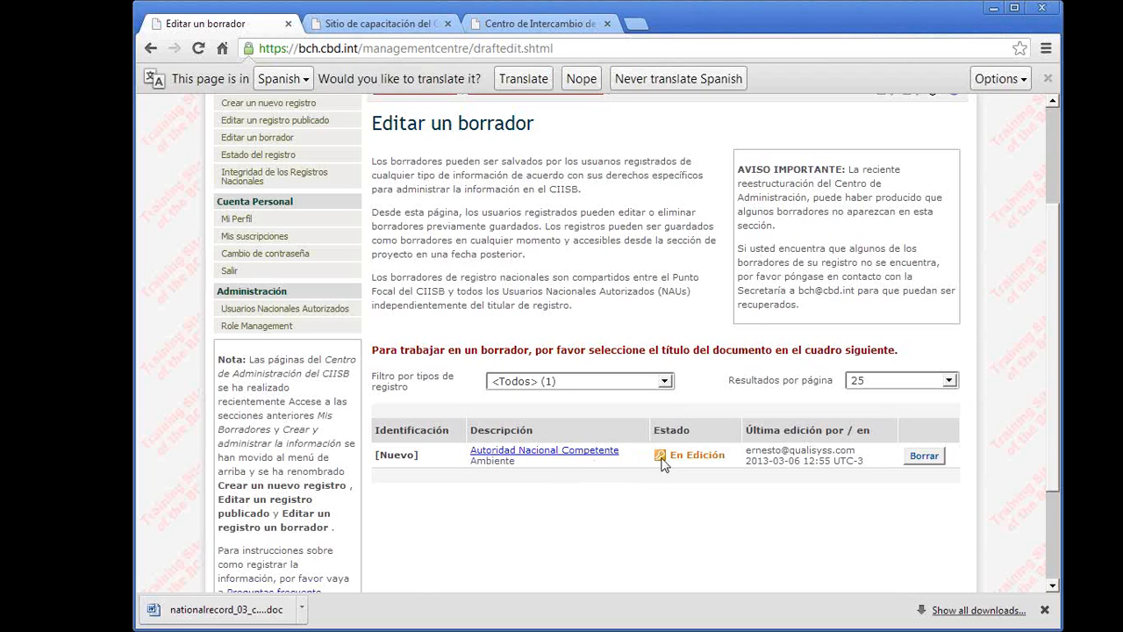
pyautogui.click(552, 454)
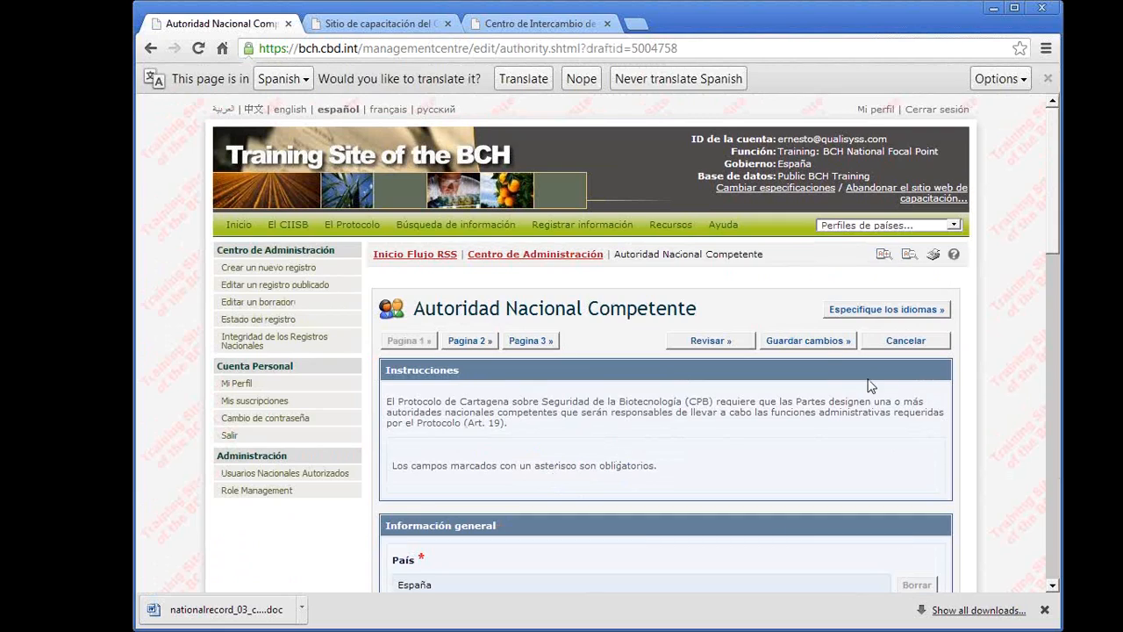
pyautogui.click(809, 344)
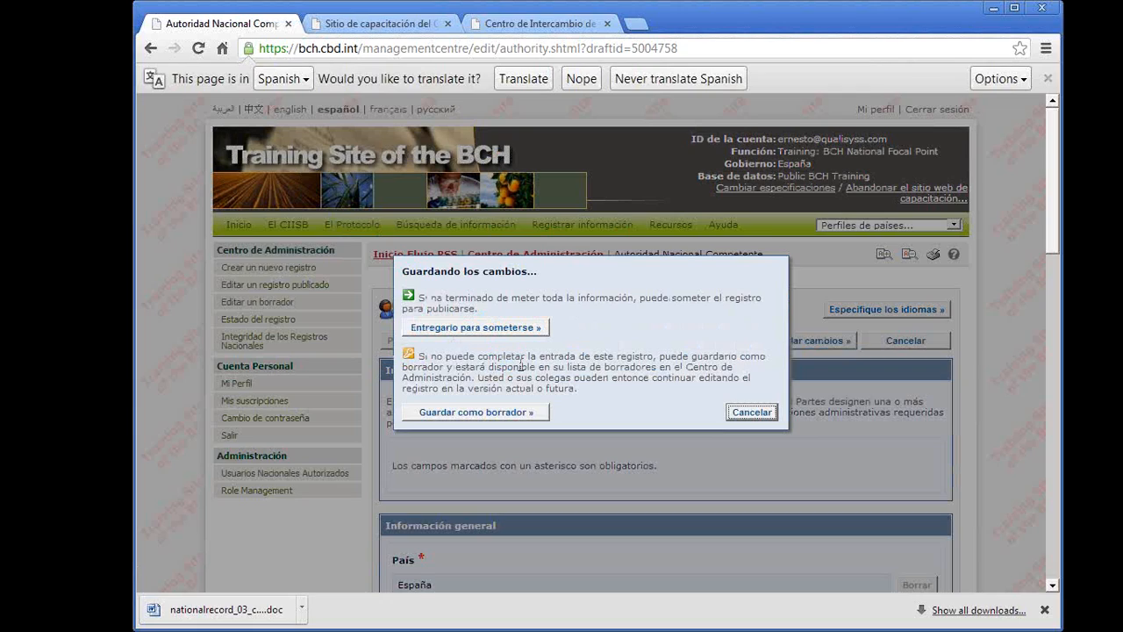
pyautogui.click(478, 332)
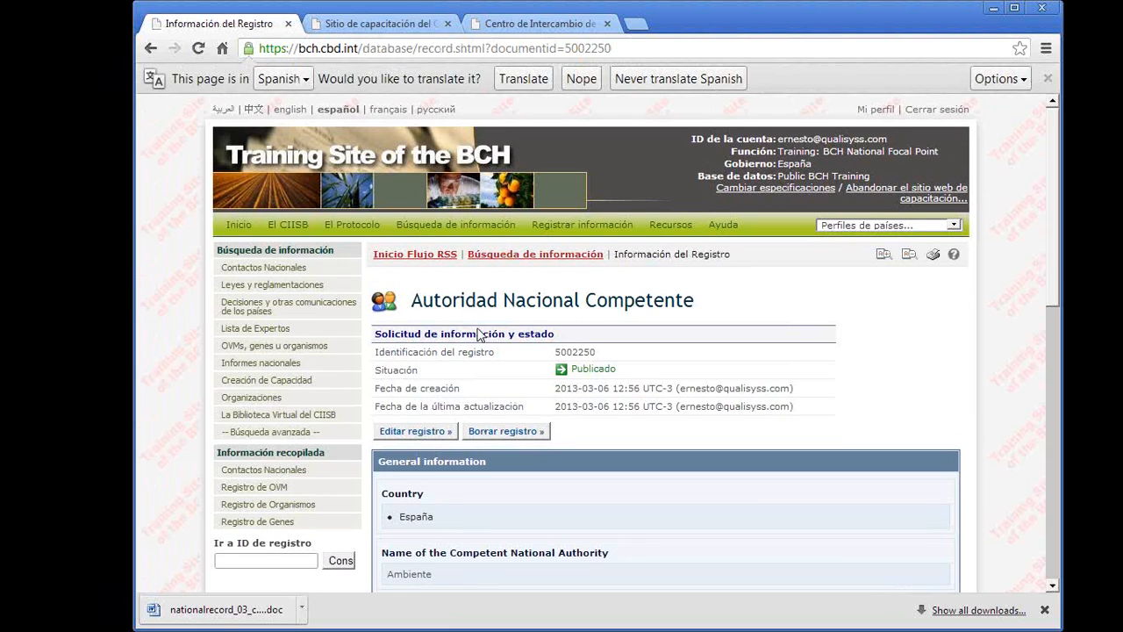
pyautogui.scroll(-1, 558, 412)
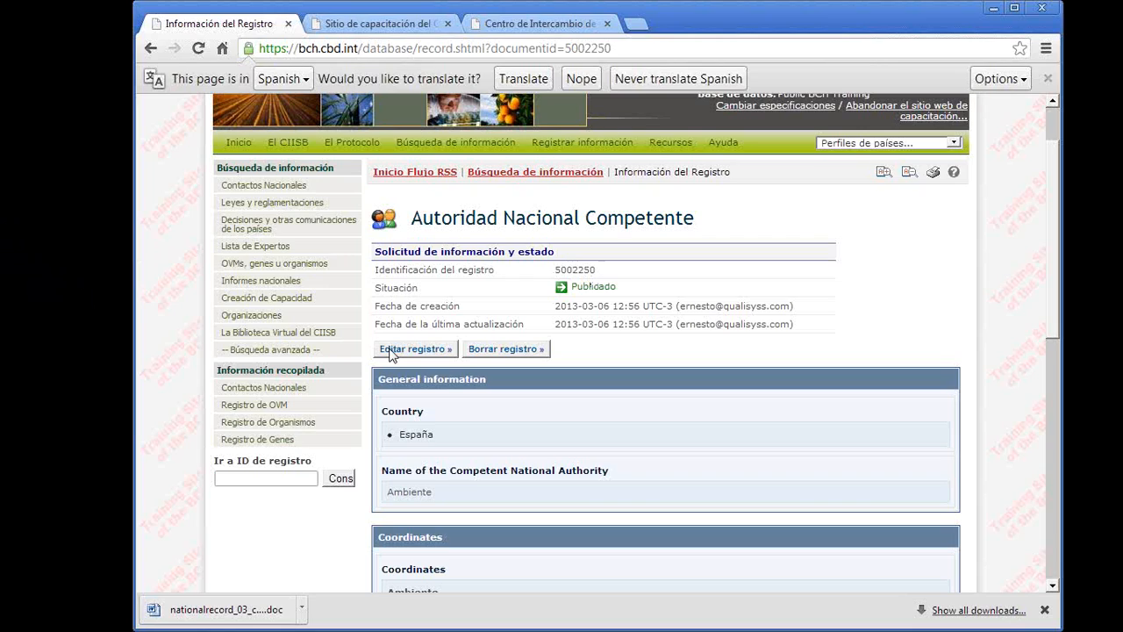
pyautogui.click(505, 349)
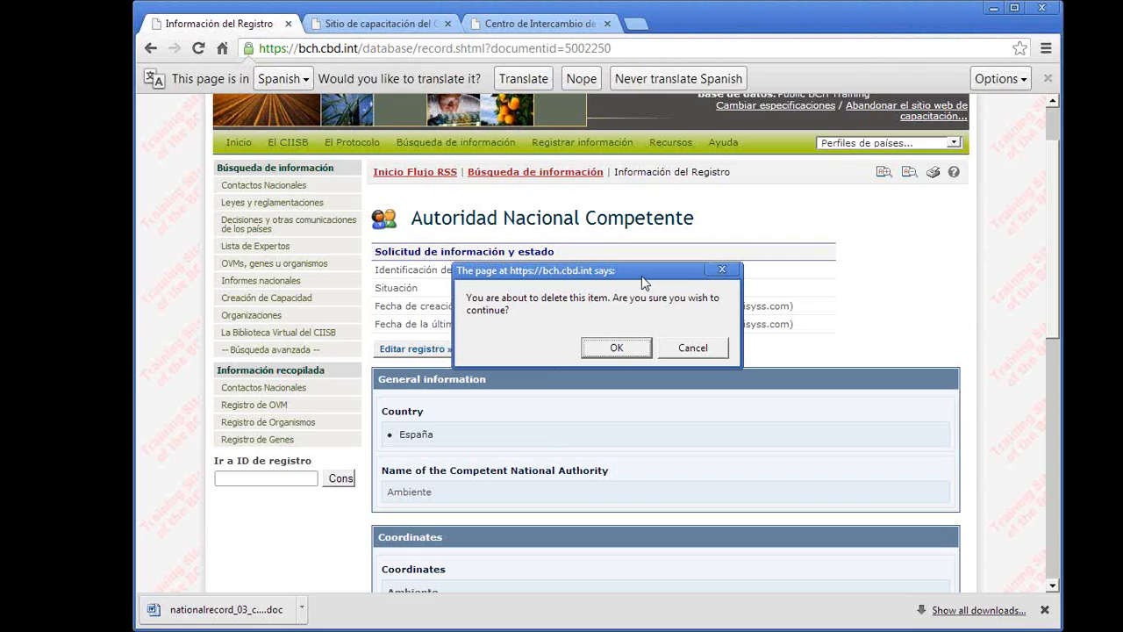
pyautogui.click(693, 348)
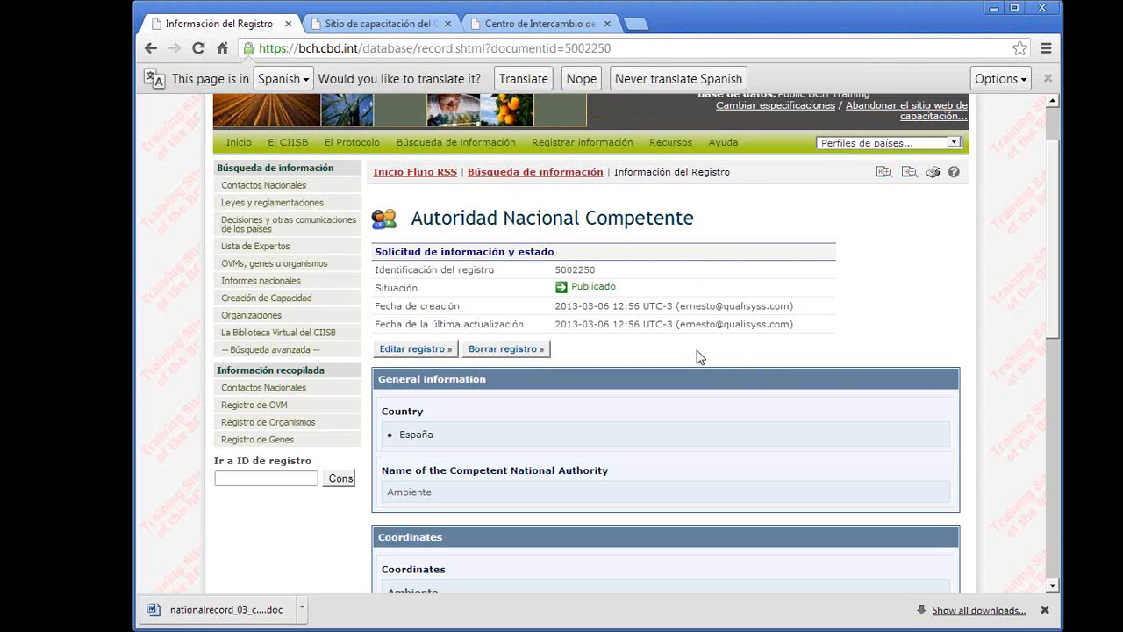
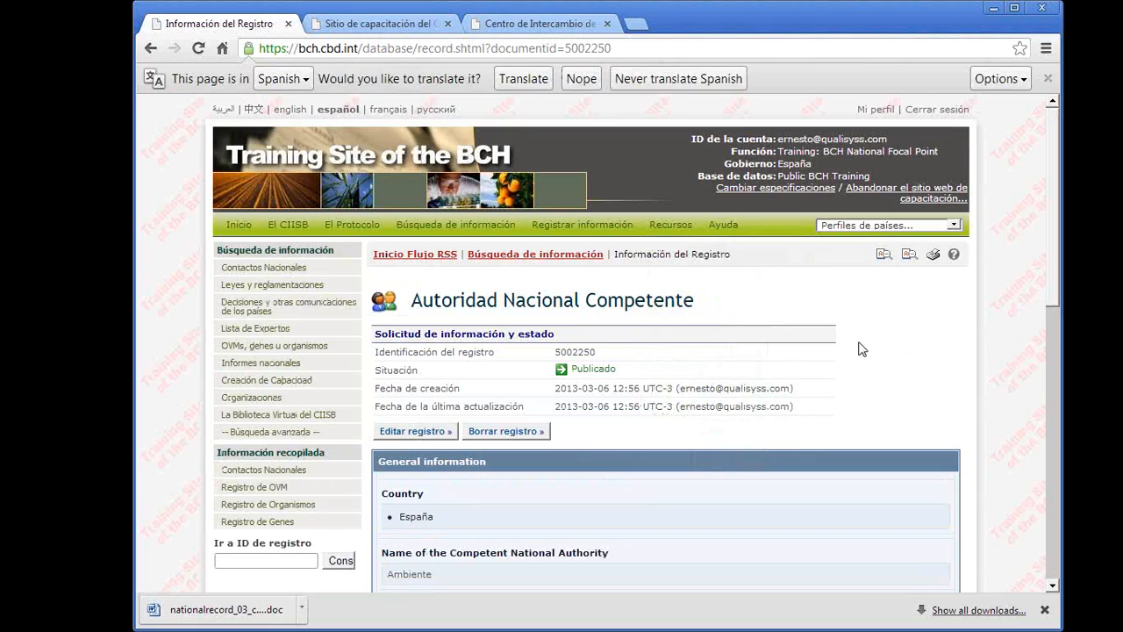
# - Change the training site settings to a blank government and the Registered User role in the Public BCH Training space
pyautogui.click(798, 192)
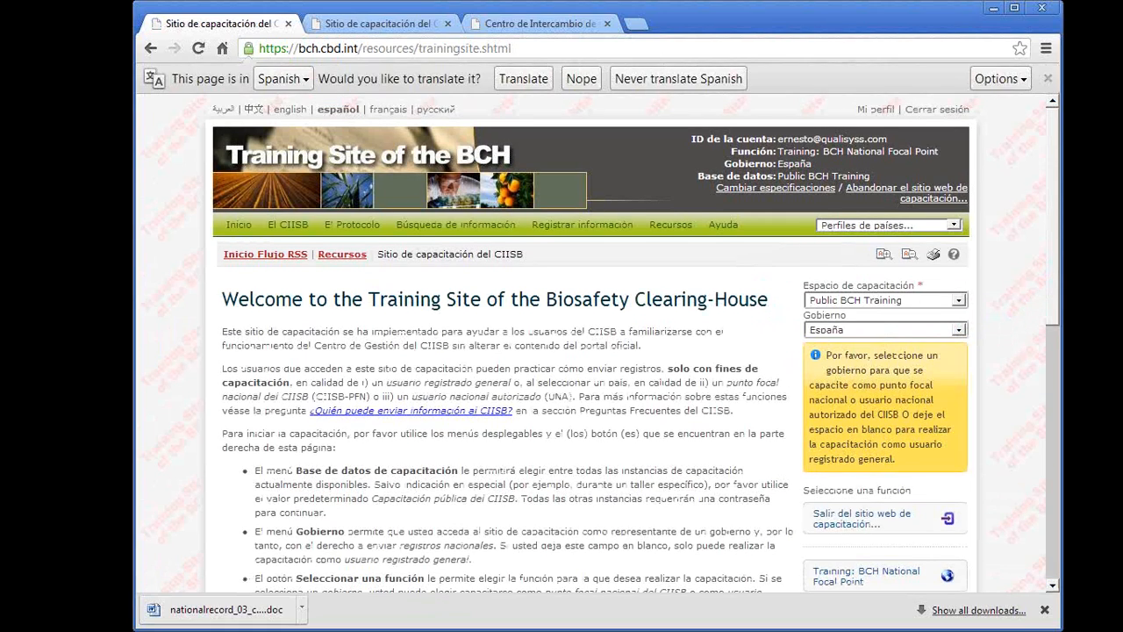
pyautogui.click(959, 331)
pyautogui.moveTo(1049, 396); pyautogui.dragTo(1053, 362)
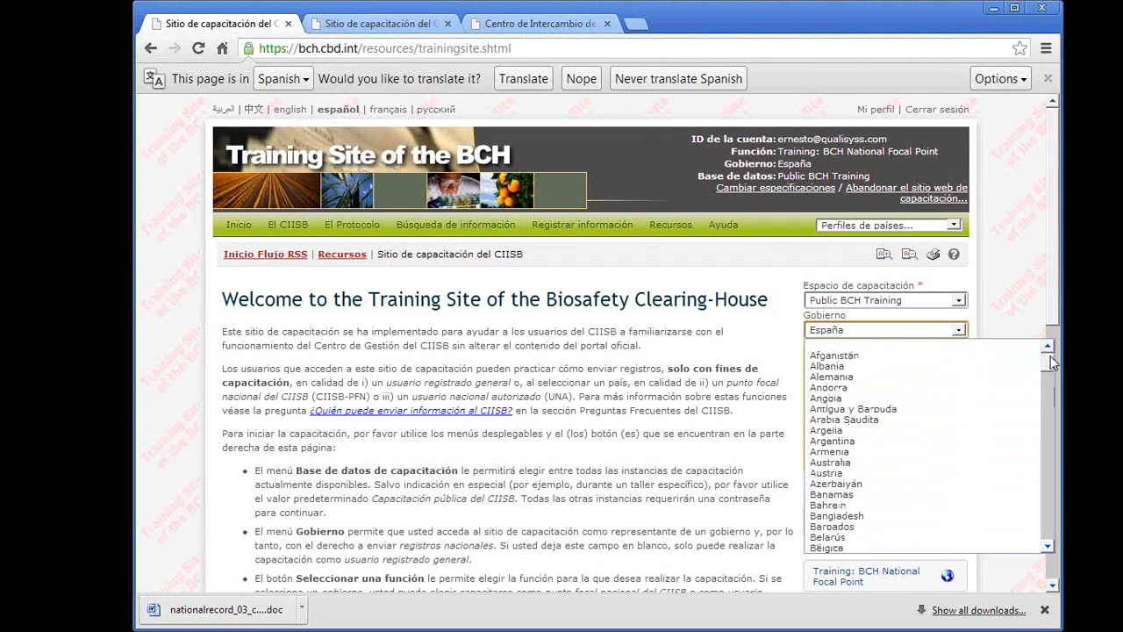
pyautogui.click(856, 346)
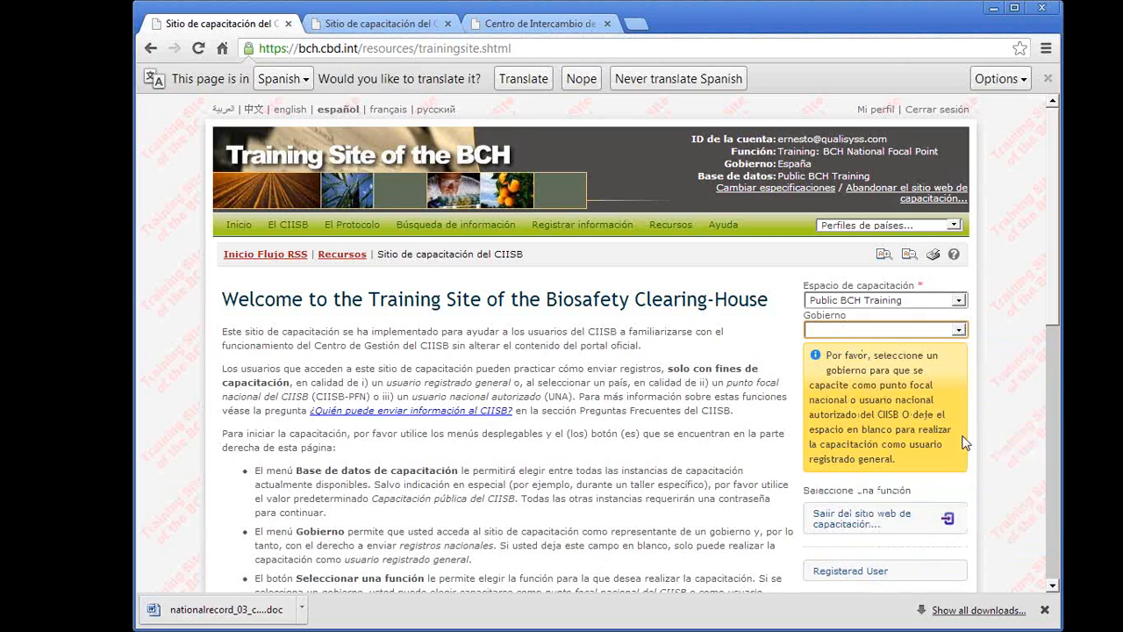
pyautogui.click(844, 574)
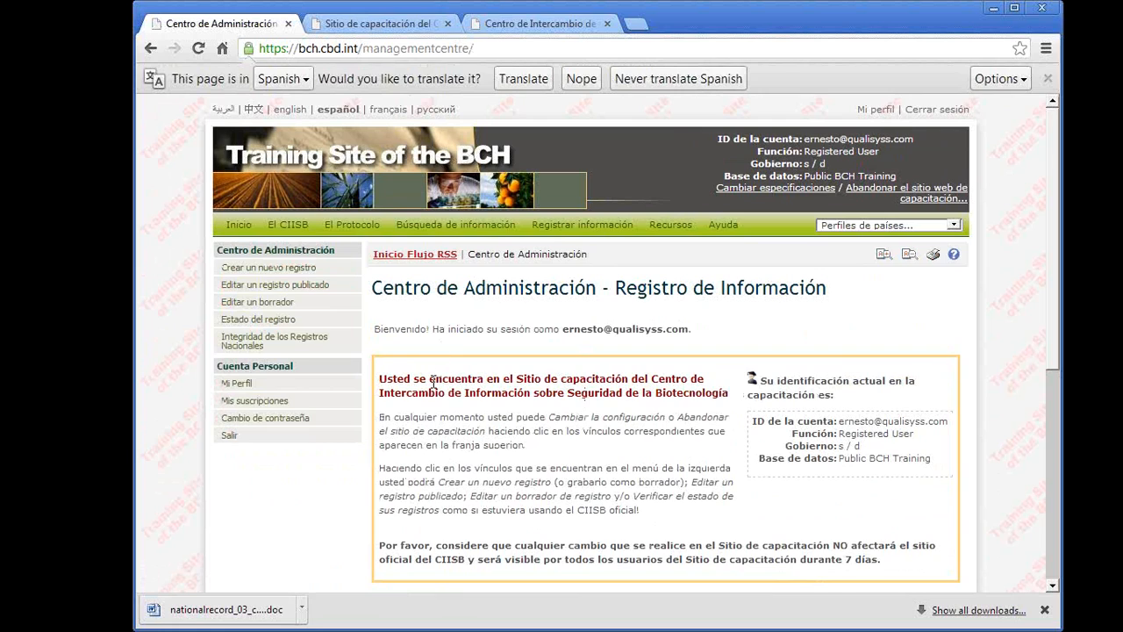
# - Look over the Centro de Administración page for the registered user, including the records that require review and validation
pyautogui.scroll(-3, 515, 442)
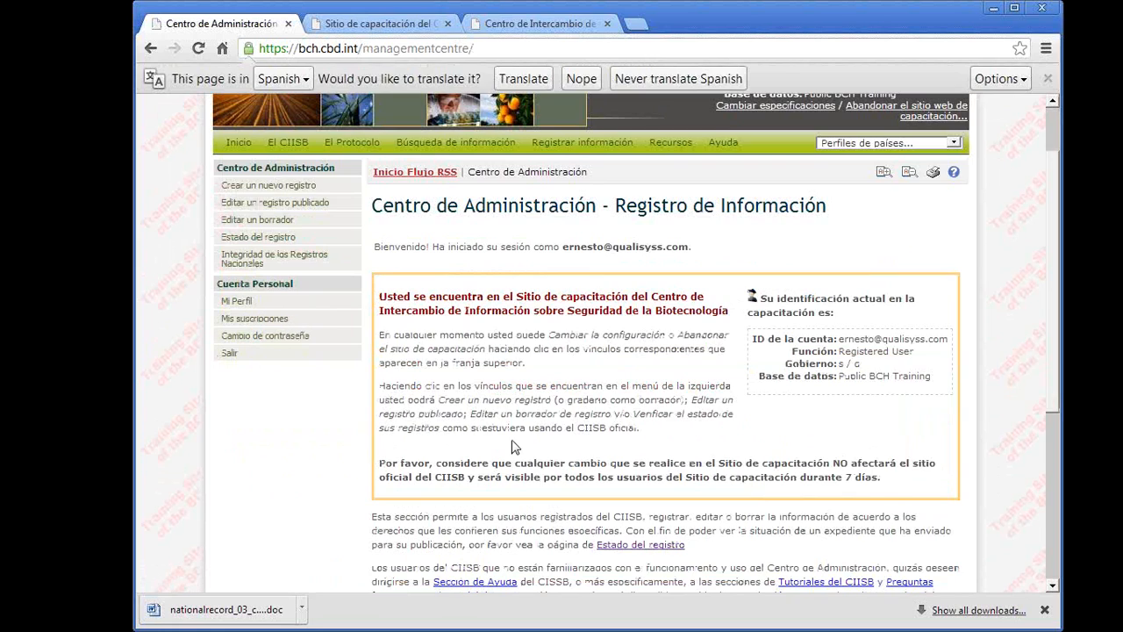
pyautogui.scroll(-2, 514, 443)
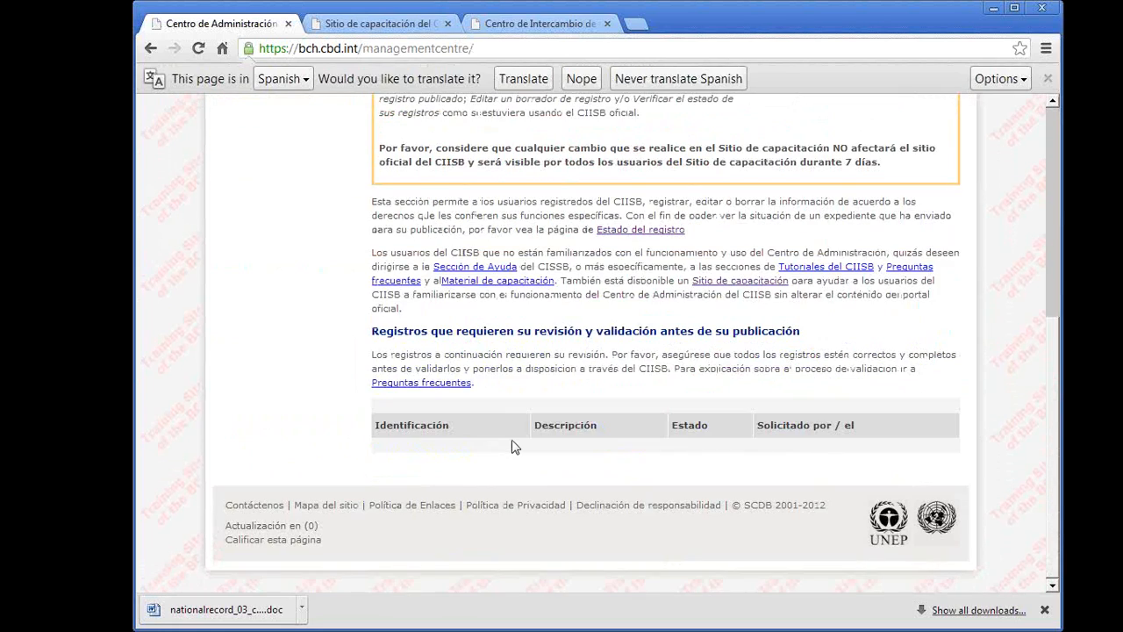
pyautogui.scroll(1, 513, 441)
pyautogui.scroll(2, 513, 441)
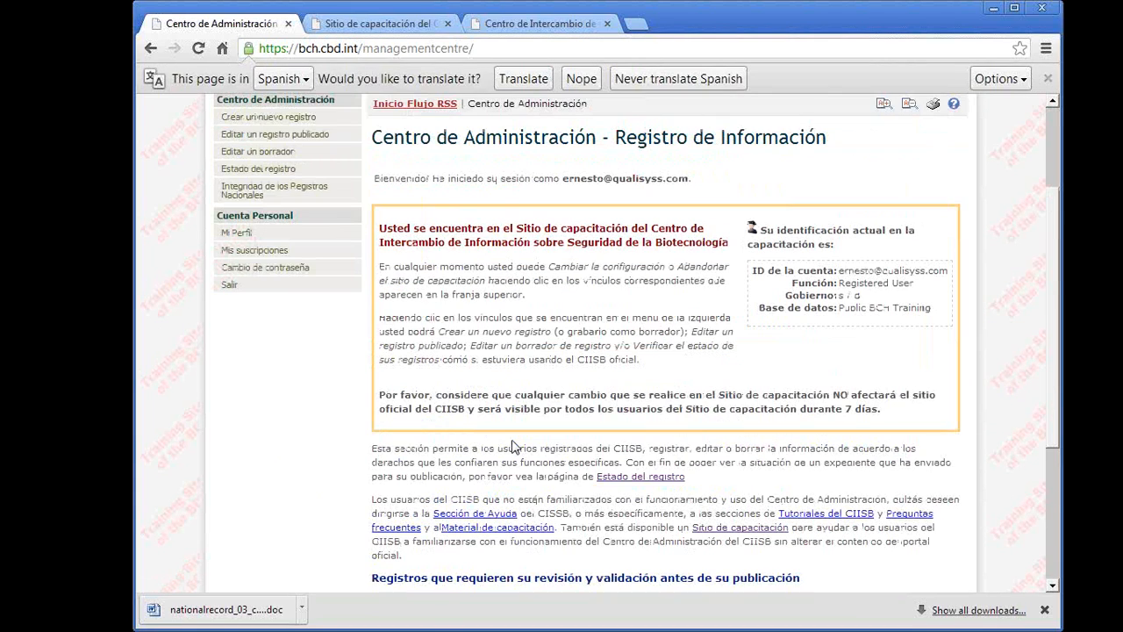
pyautogui.scroll(1, 514, 446)
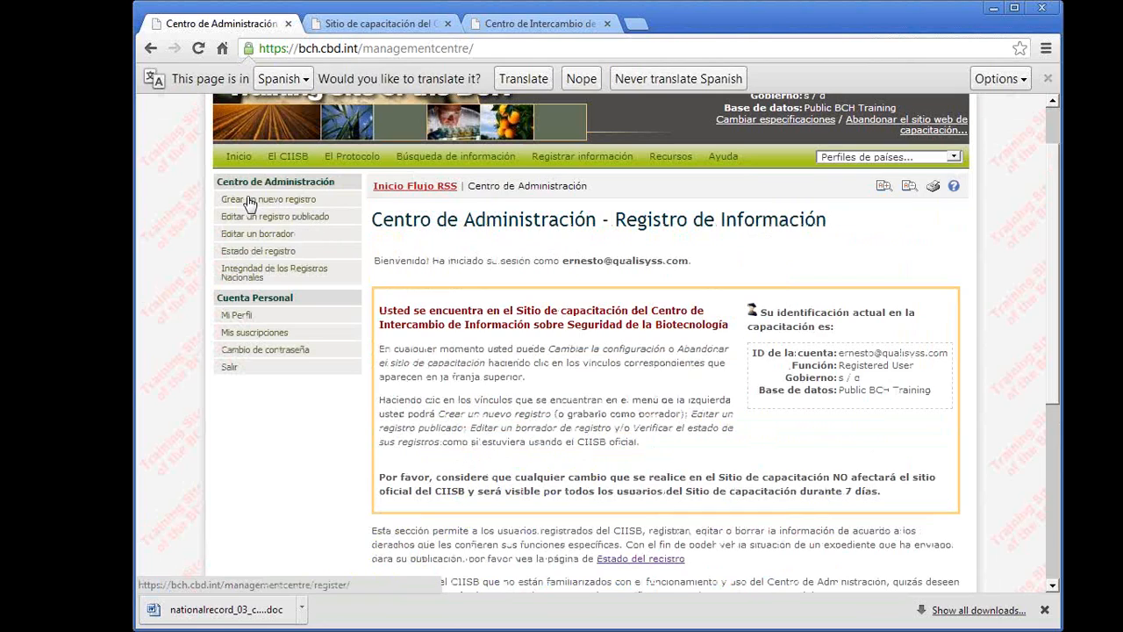
pyautogui.scroll(1, 248, 202)
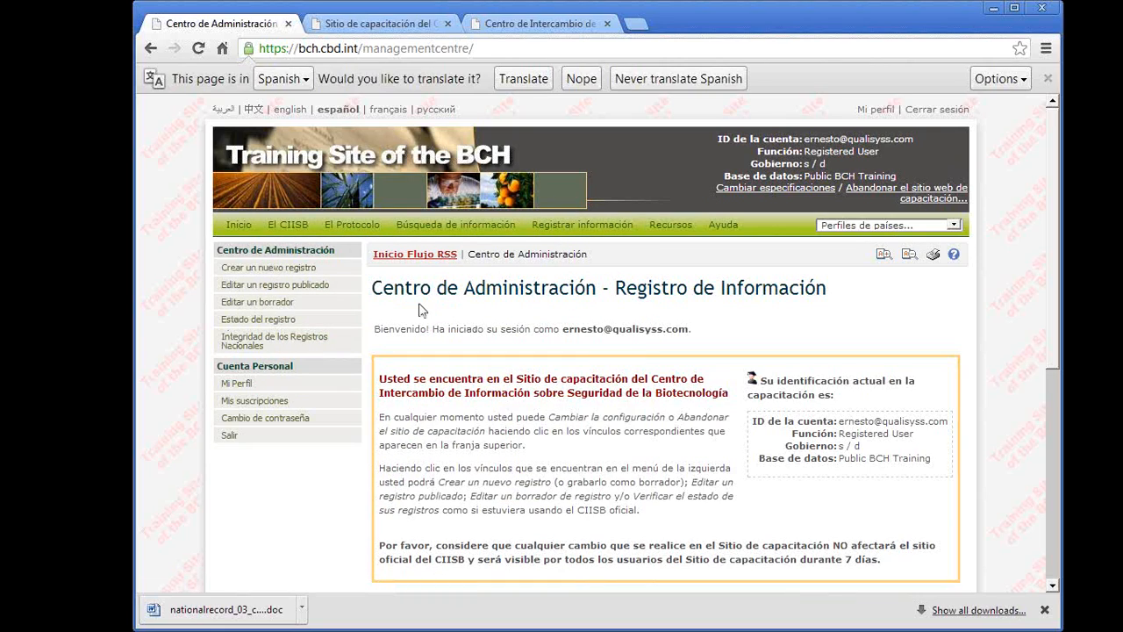
# - Start a new reference record with the online common format for Organismos vivos modificados (OVM)
pyautogui.click(243, 275)
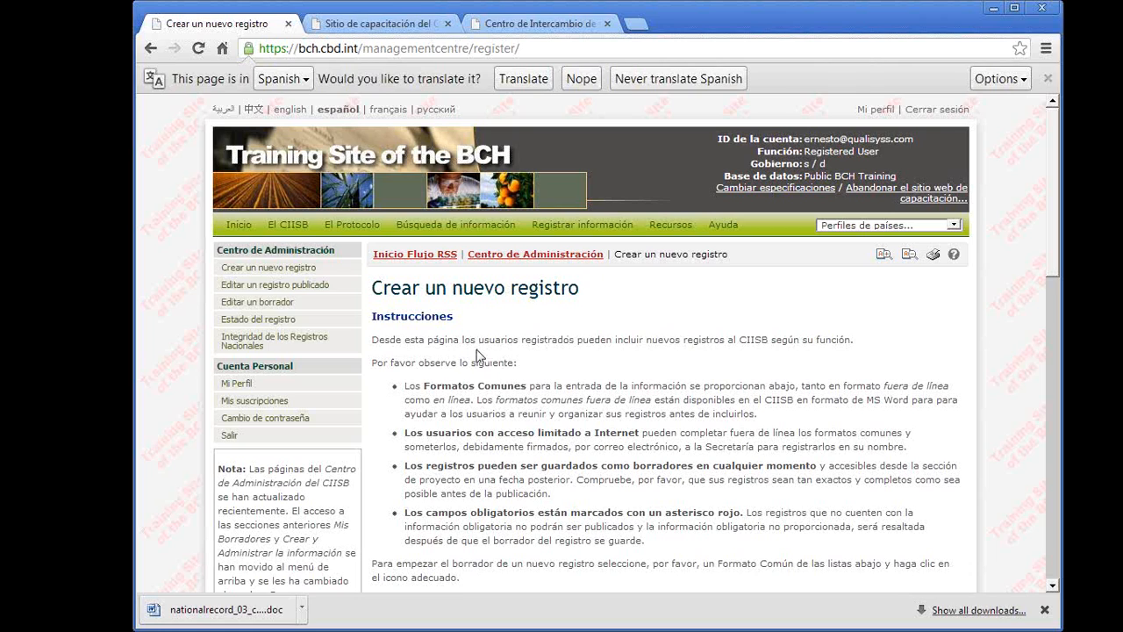
pyautogui.scroll(-3, 478, 355)
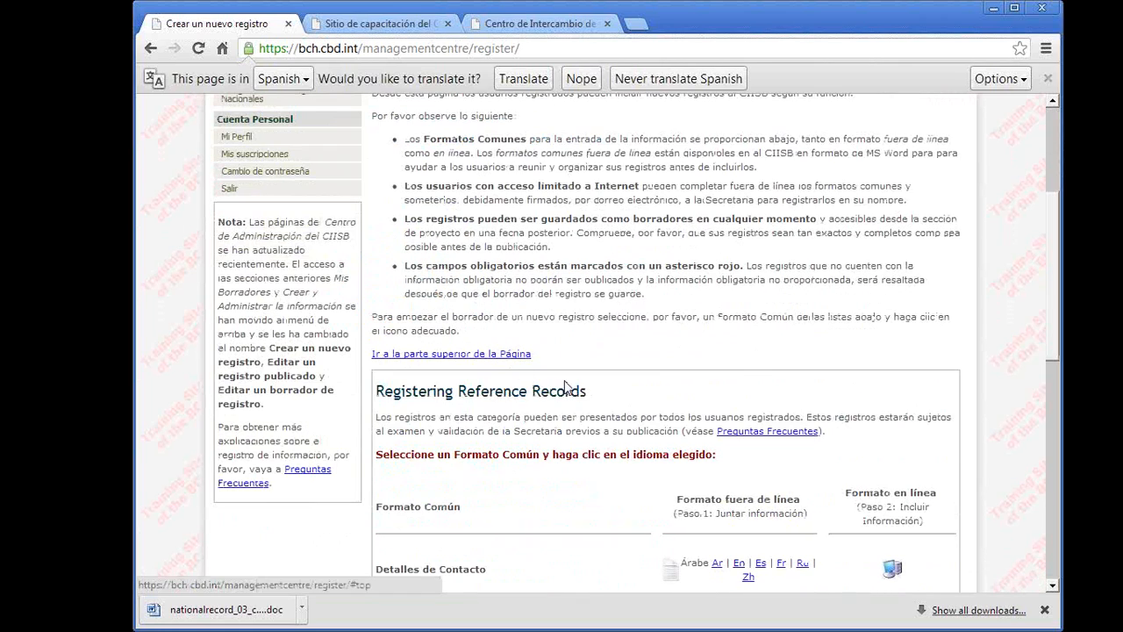
pyautogui.scroll(-1, 575, 391)
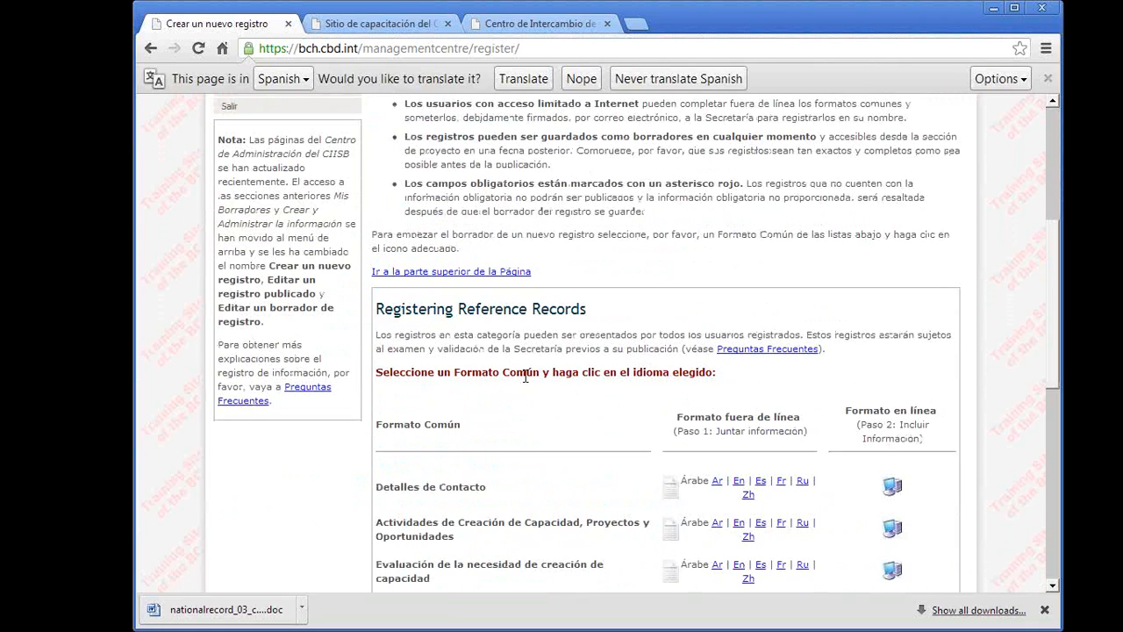
pyautogui.scroll(-1, 524, 375)
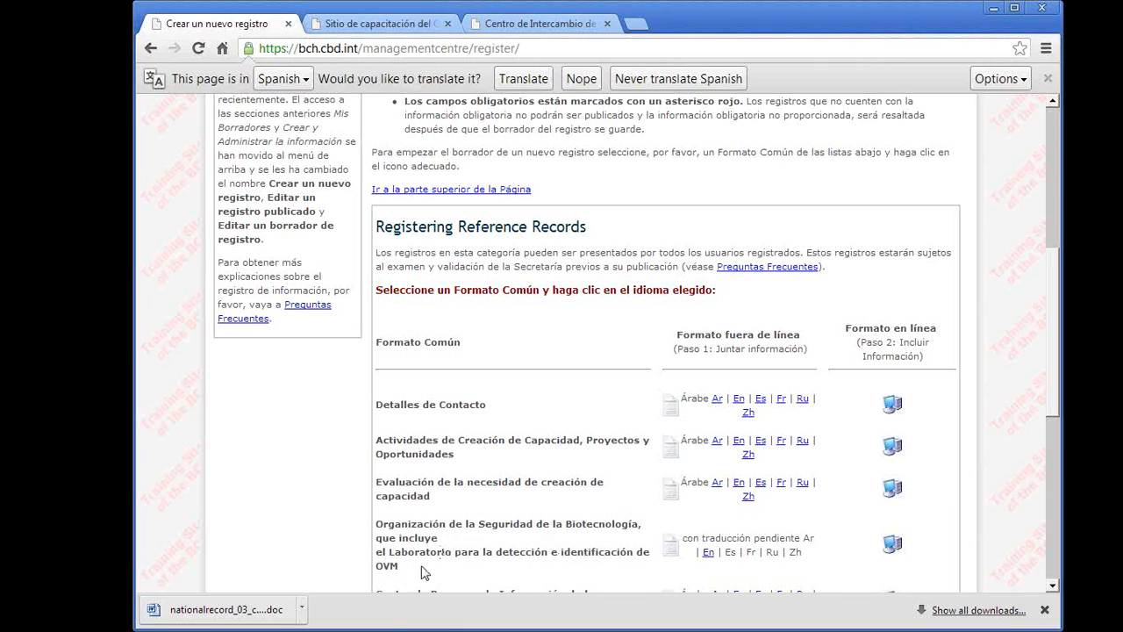
pyautogui.scroll(-1, 343, 569)
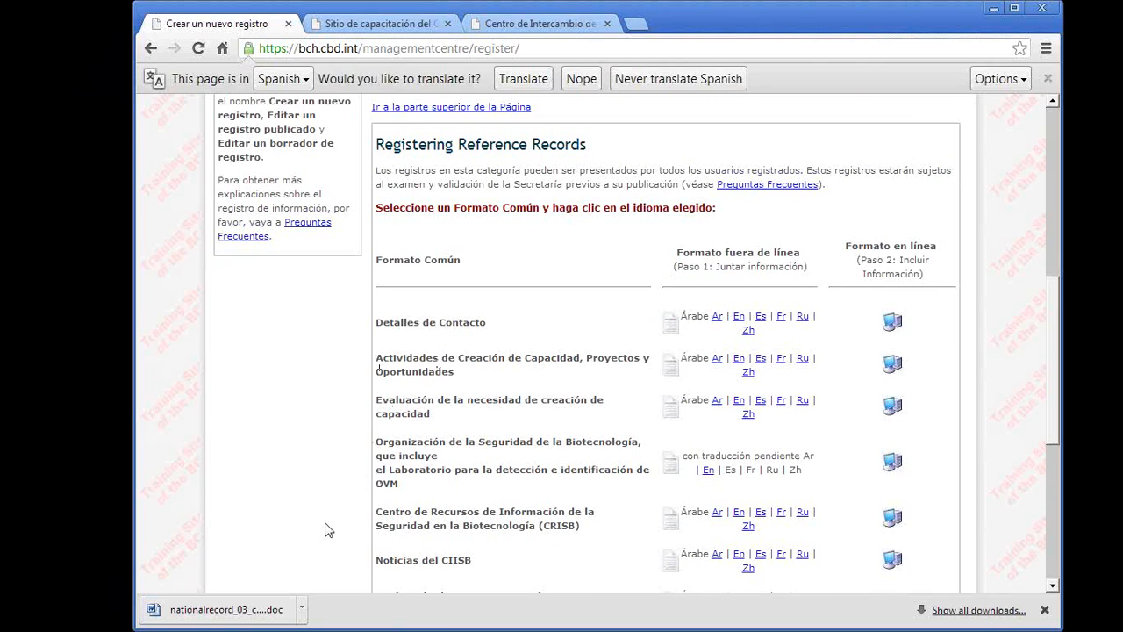
pyautogui.scroll(-1, 325, 529)
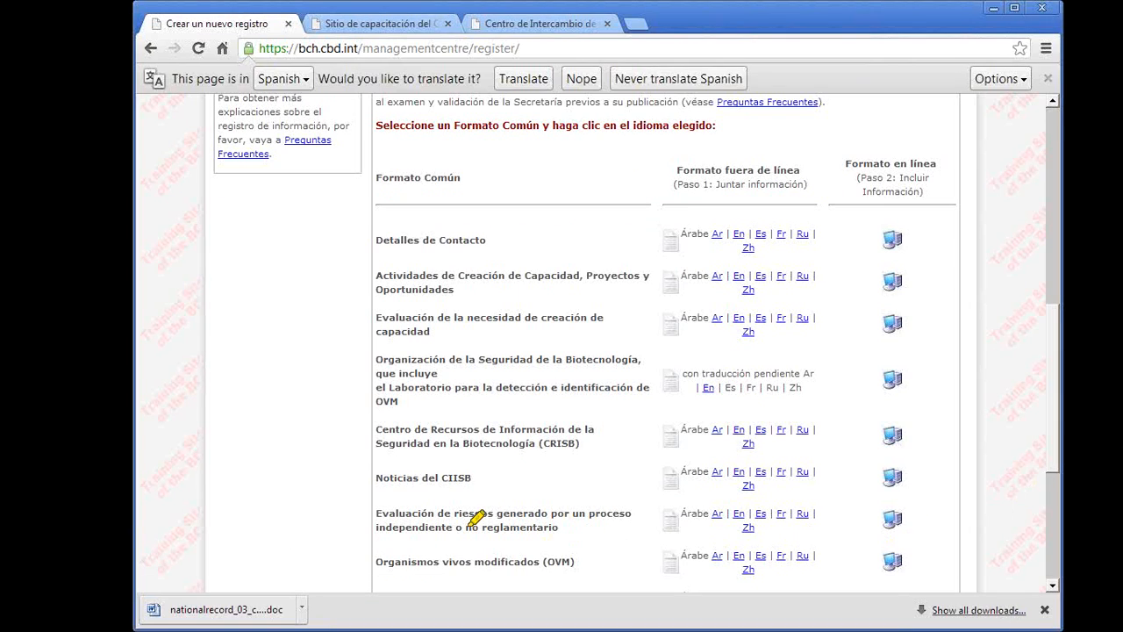
pyautogui.moveTo(421, 523)
pyautogui.mouseDown()
pyautogui.moveTo(868, 581)
pyautogui.moveTo(684, 528)
pyautogui.moveTo(432, 540)
pyautogui.mouseUp()
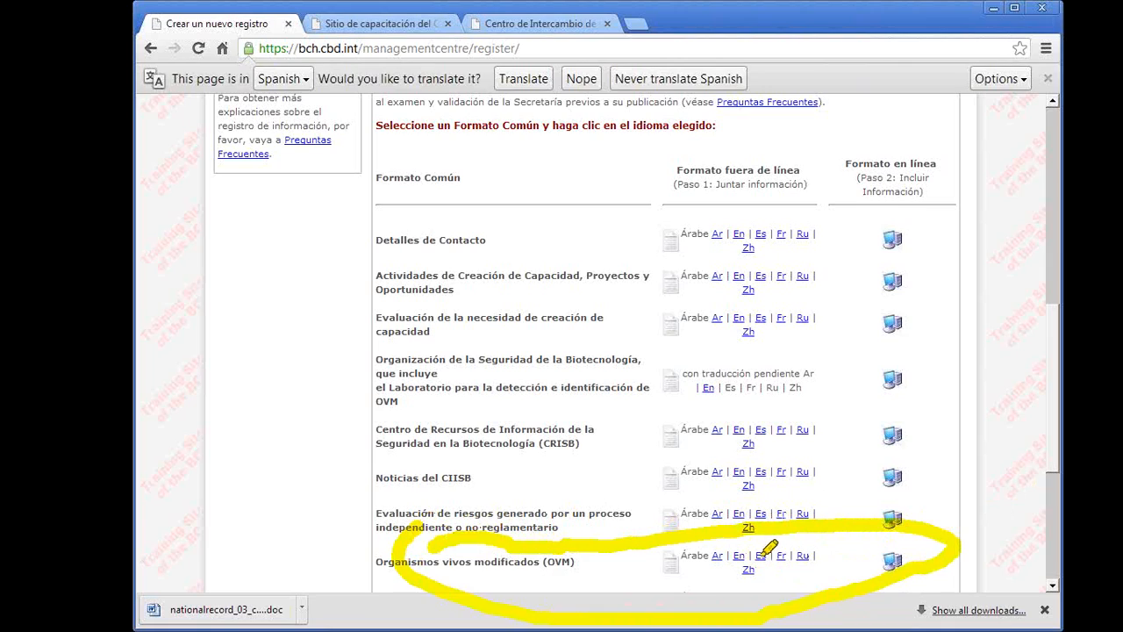
pyautogui.moveTo(729, 534)
pyautogui.mouseDown()
pyautogui.moveTo(807, 571)
pyautogui.moveTo(695, 542)
pyautogui.mouseUp()
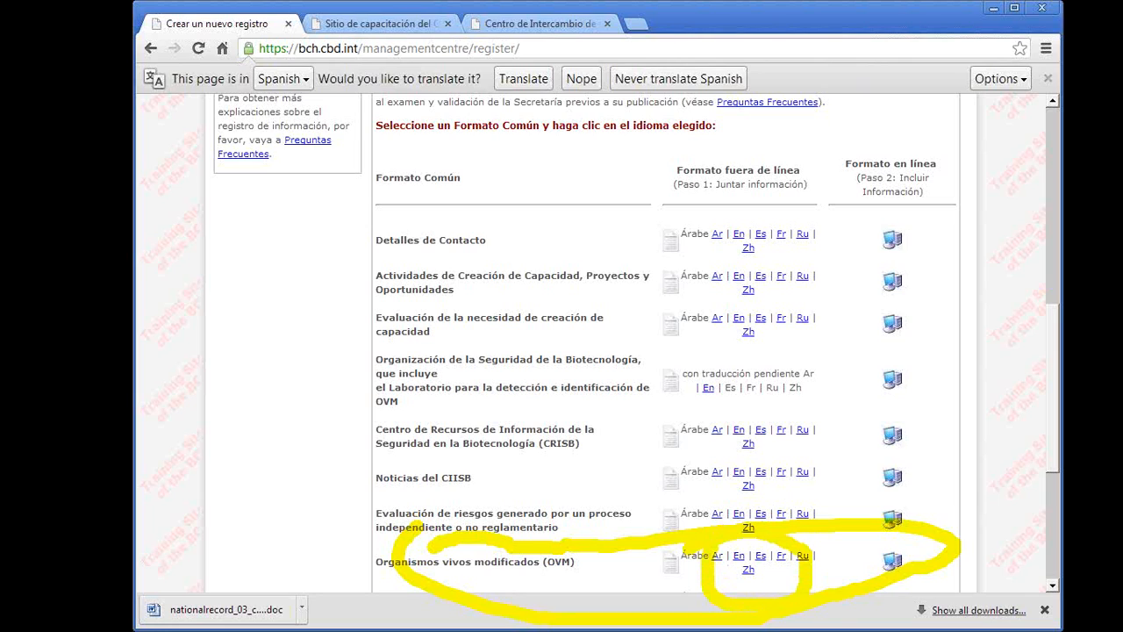
pyautogui.click(893, 560)
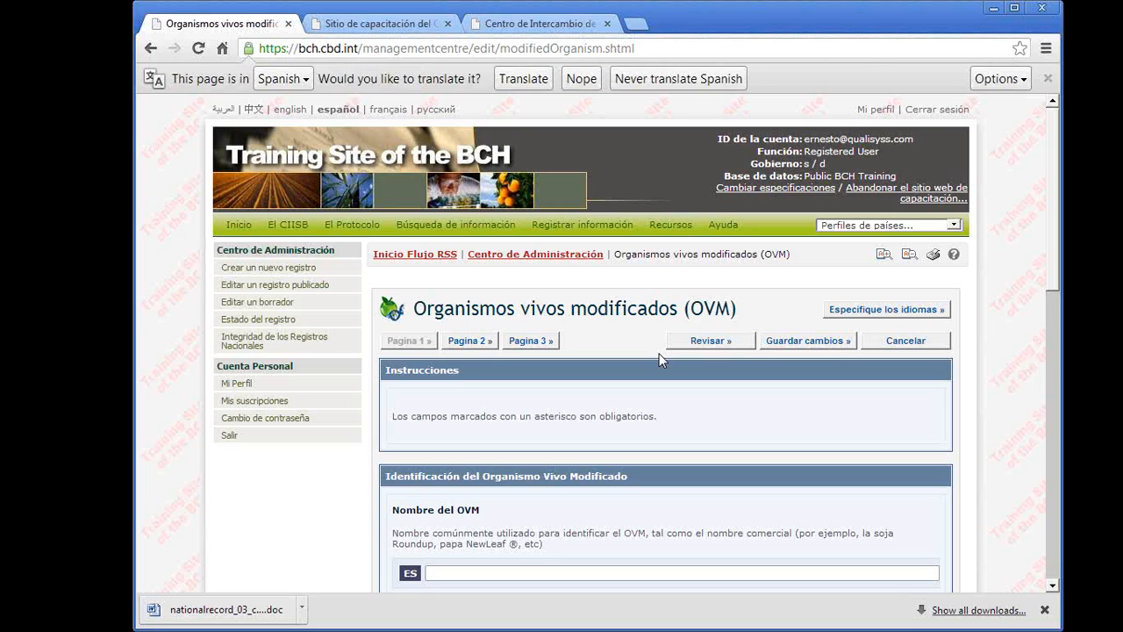
# - Try the Sí answer to whether the OVM has a unique identifier, and return the answer to No
pyautogui.scroll(-2, 662, 360)
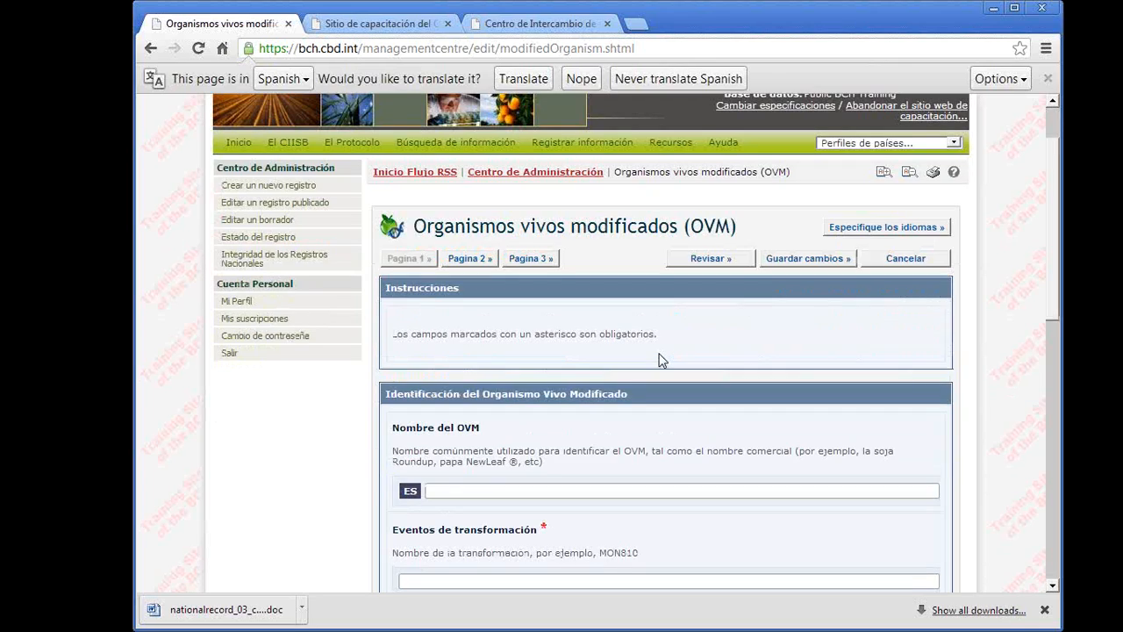
pyautogui.scroll(-4, 662, 360)
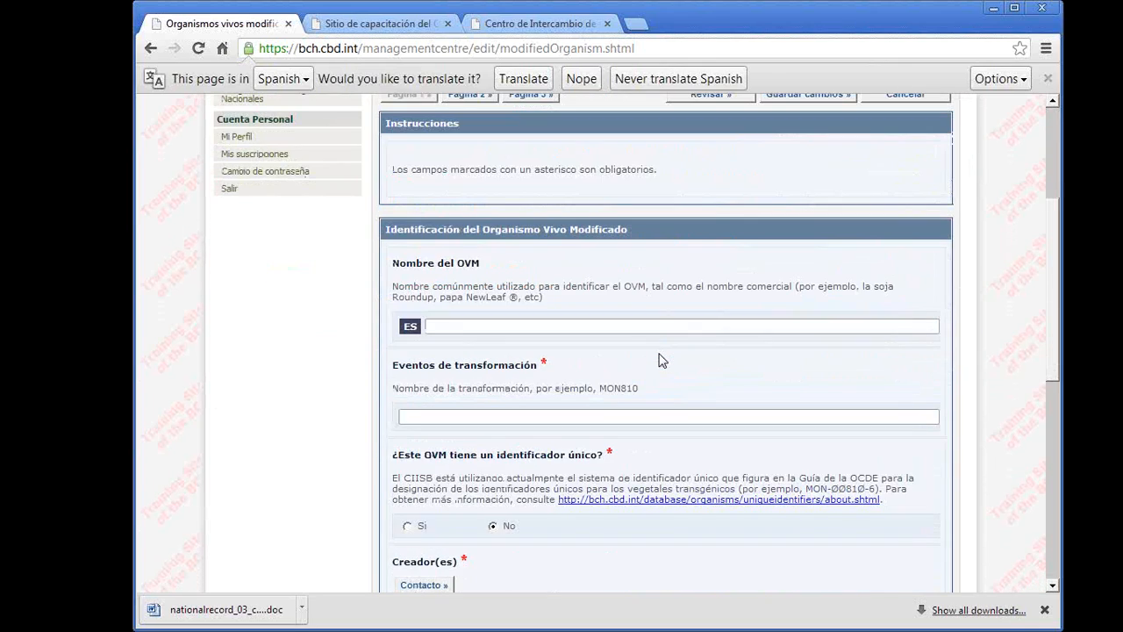
pyautogui.scroll(-2, 661, 359)
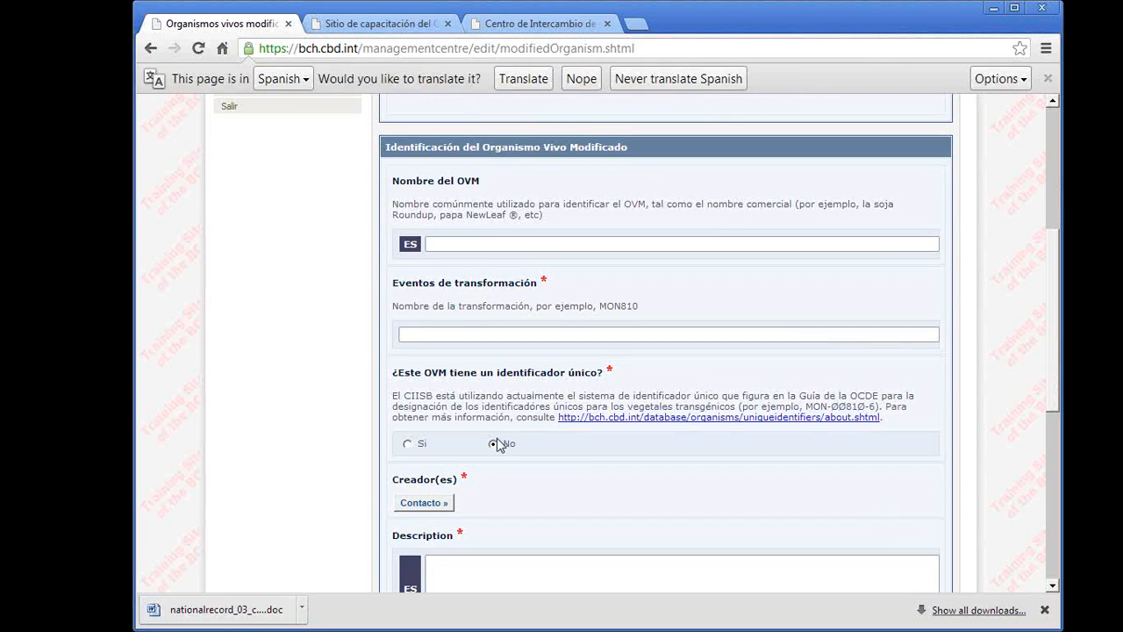
pyautogui.click(408, 444)
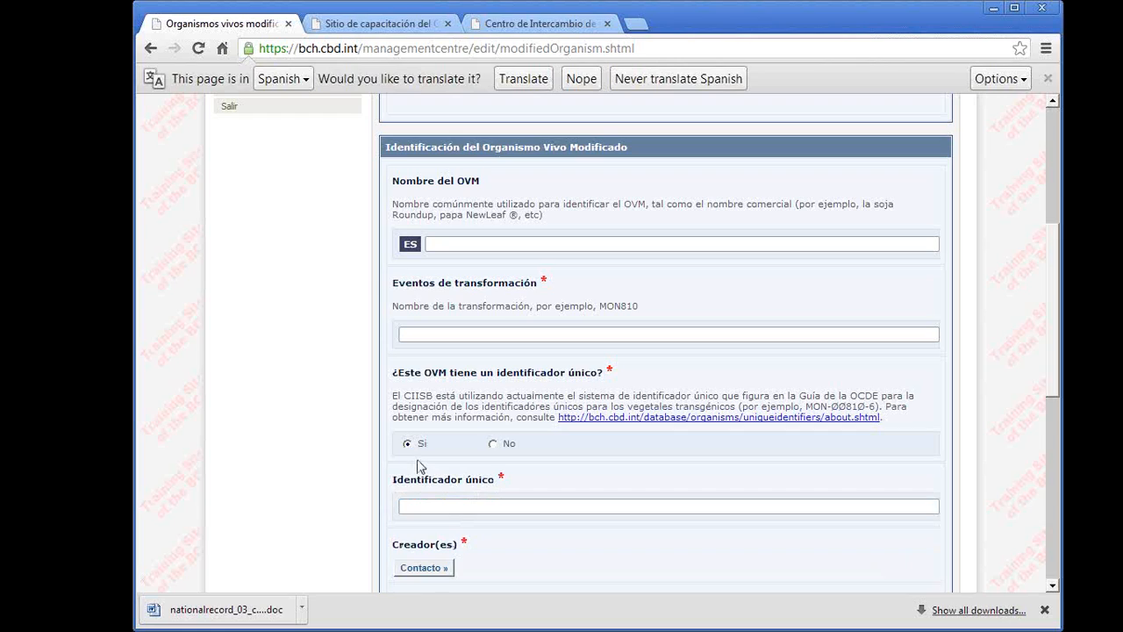
pyautogui.click(430, 503)
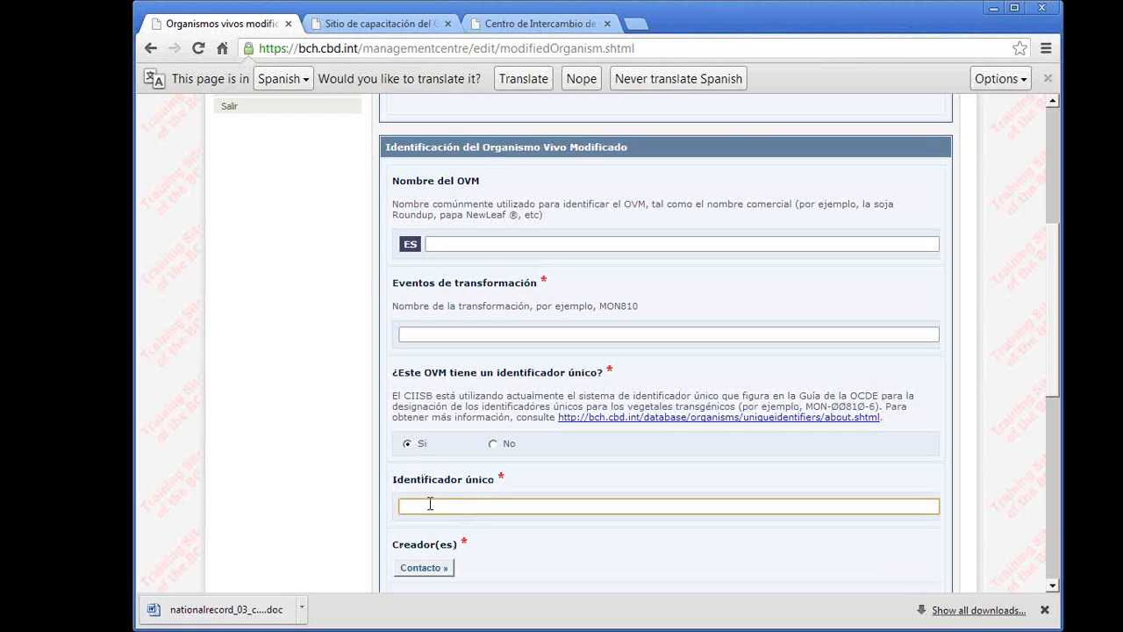
pyautogui.click(493, 445)
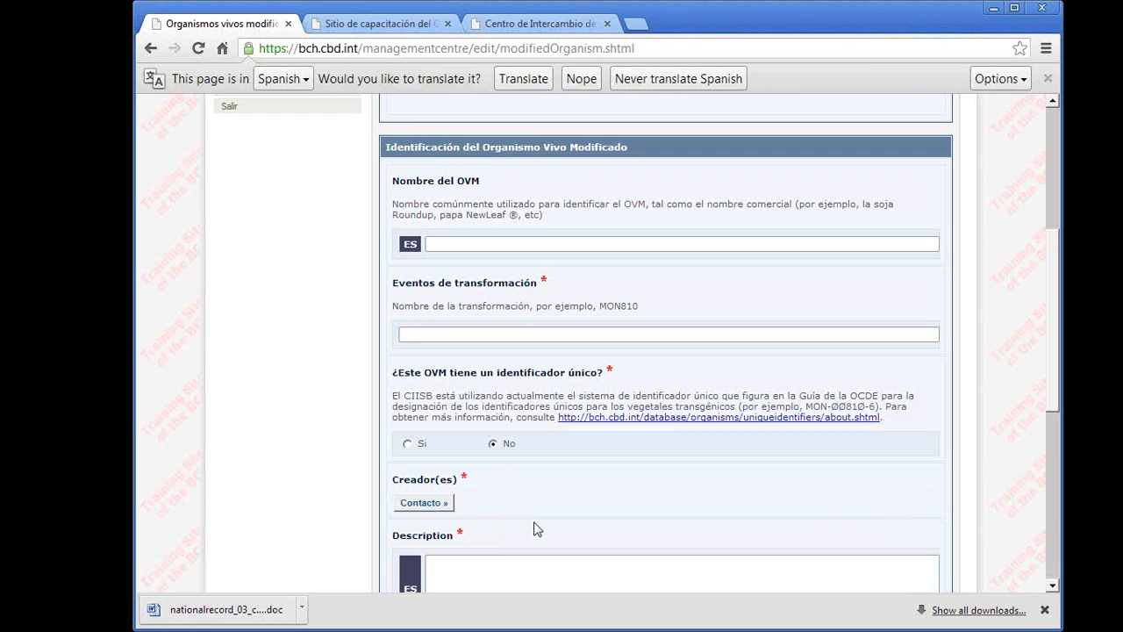
# - Enter "ovm prueba" as the Spanish OVM name and "mon810" as the transformation event
pyautogui.scroll(-1, 538, 528)
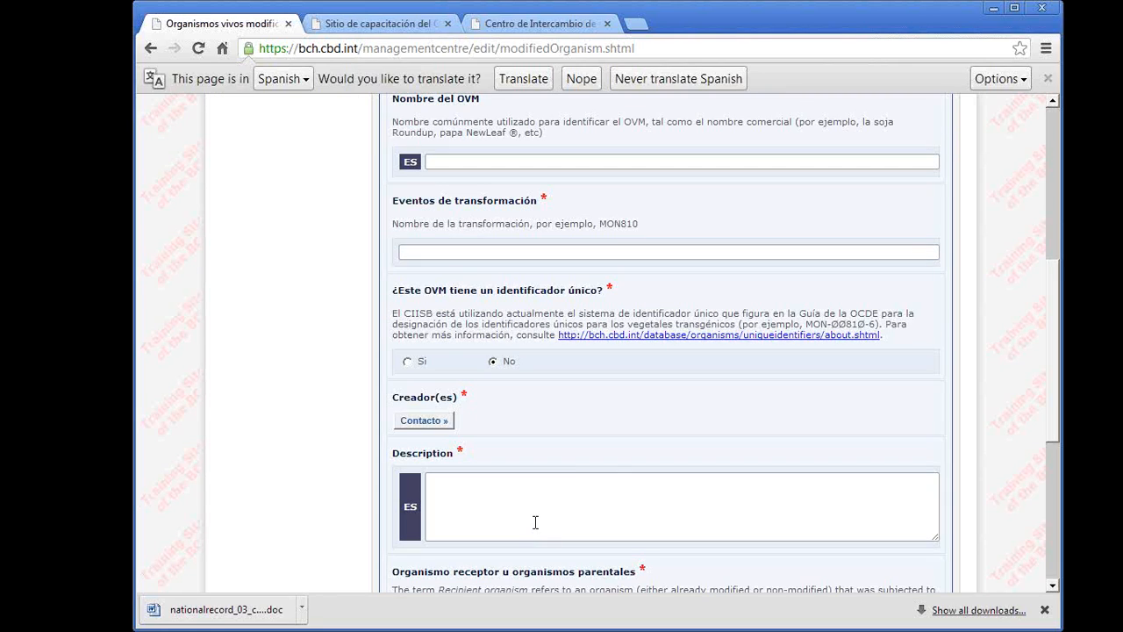
pyautogui.scroll(-2, 535, 522)
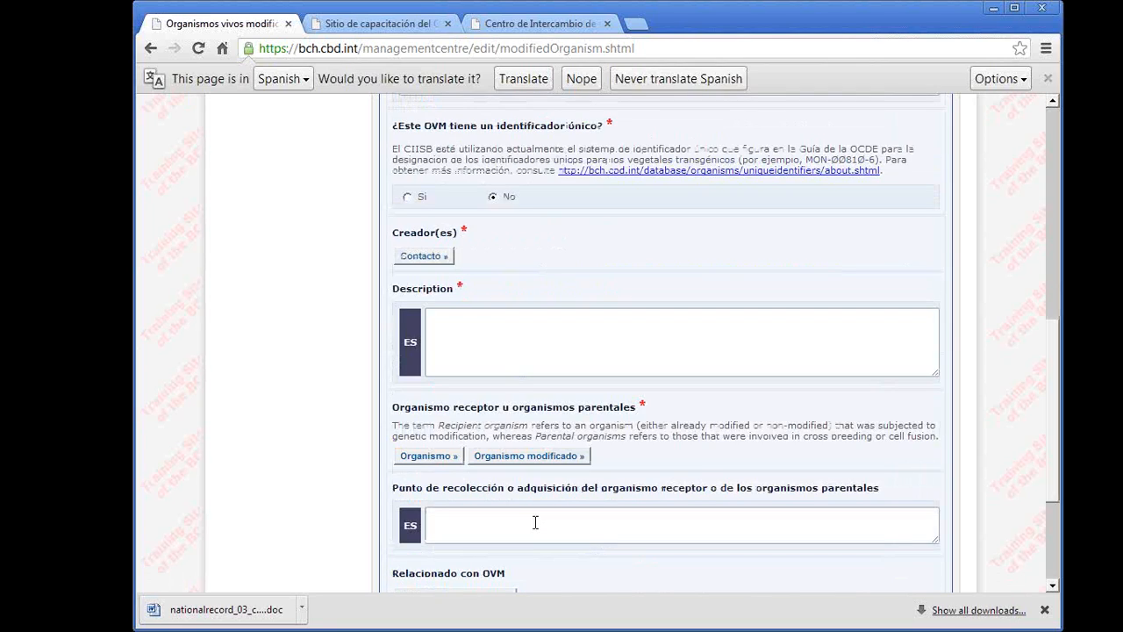
pyautogui.scroll(-1, 535, 523)
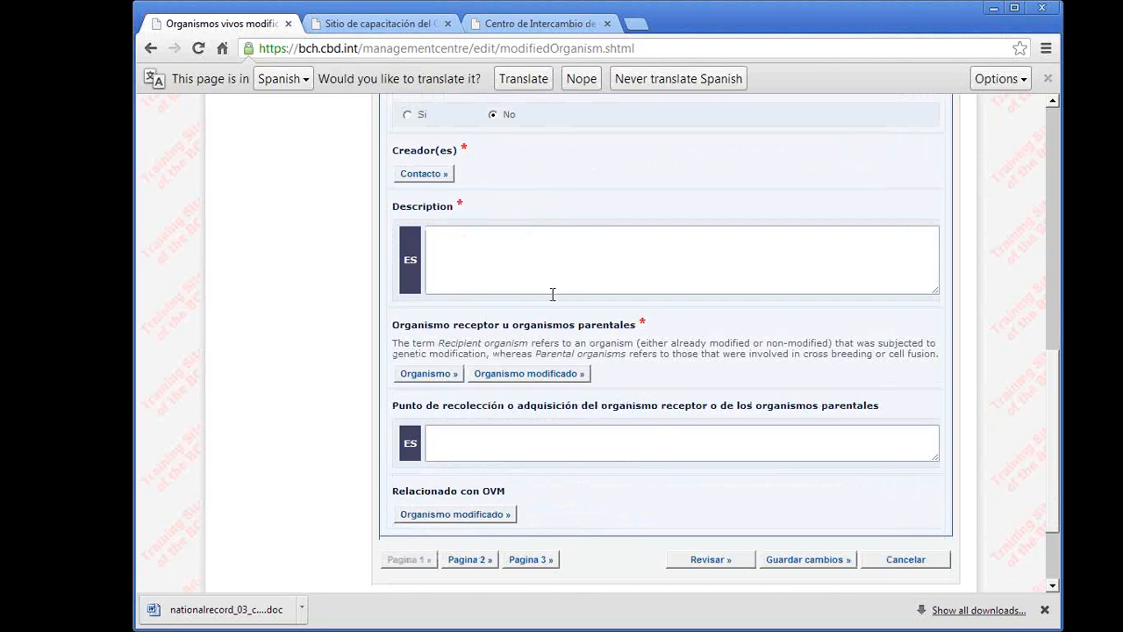
pyautogui.scroll(6, 636, 304)
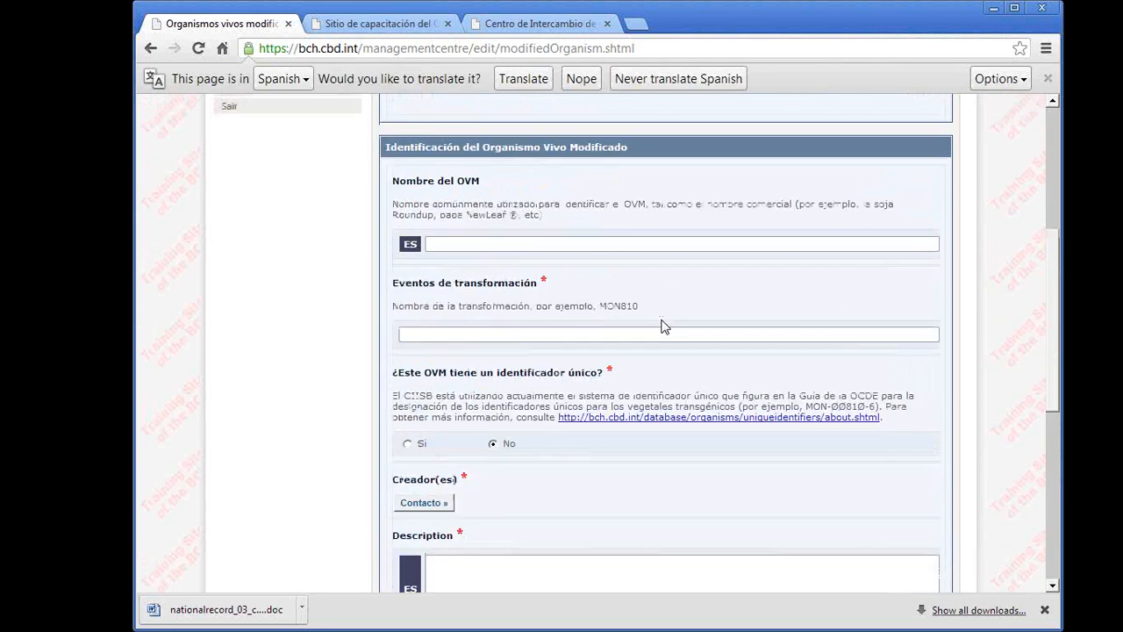
pyautogui.click(477, 408)
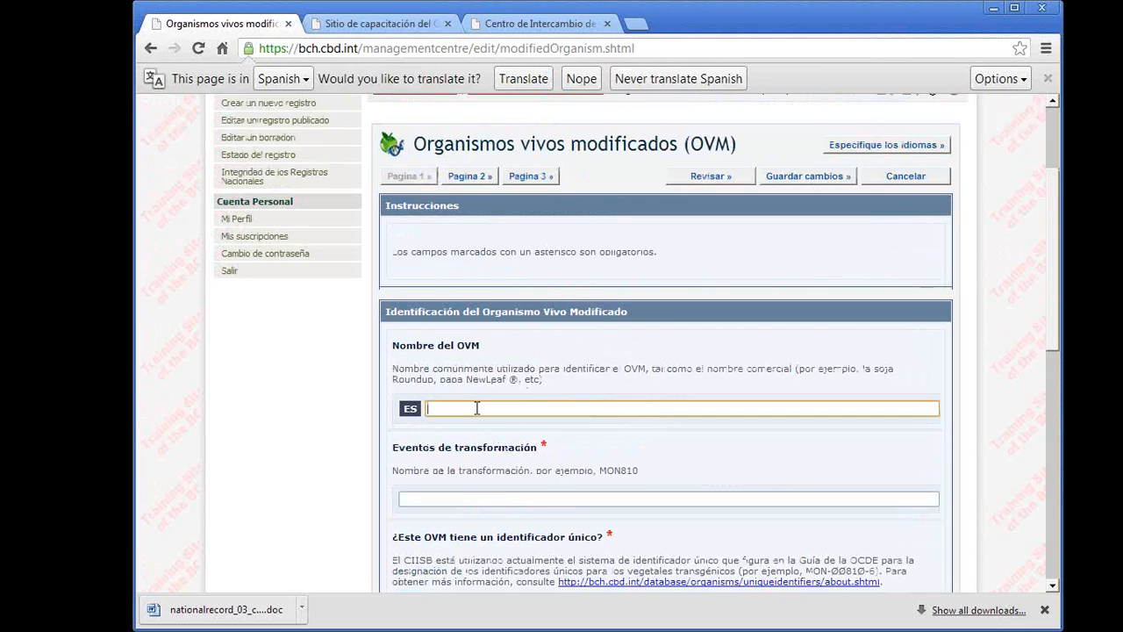
pyautogui.write('ovm prueba')
pyautogui.click(487, 492)
pyautogui.click(489, 498)
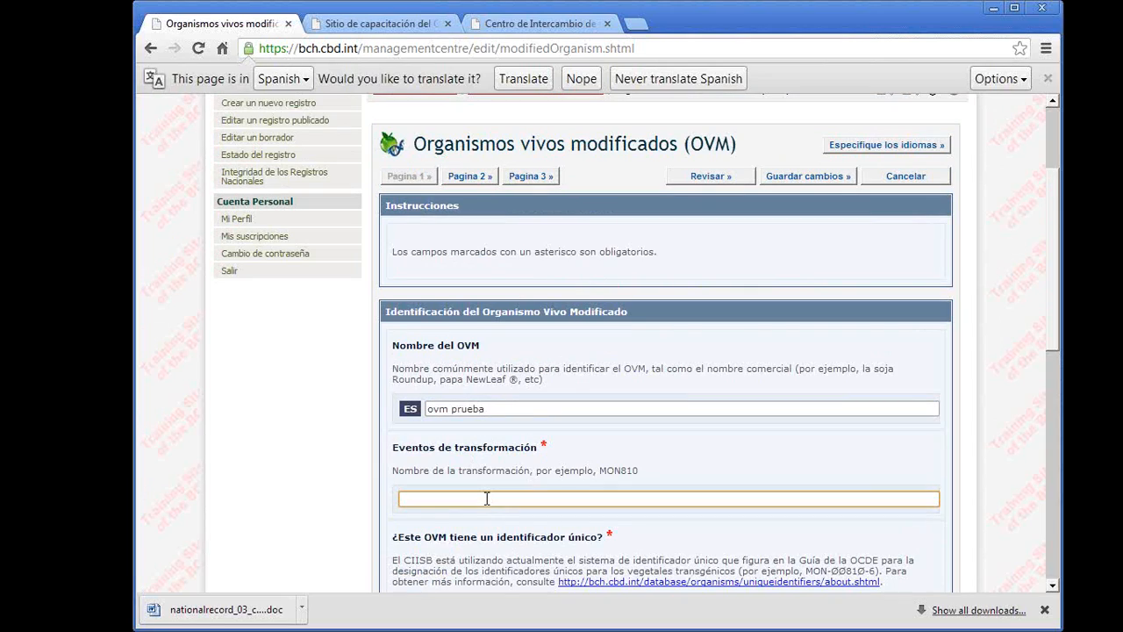
pyautogui.write('mon810')
# - Add the existing contact from the Secretariat to the Convention of Biological Diversity (SCBD) as the OVM's creator
pyautogui.scroll(-1, 487, 499)
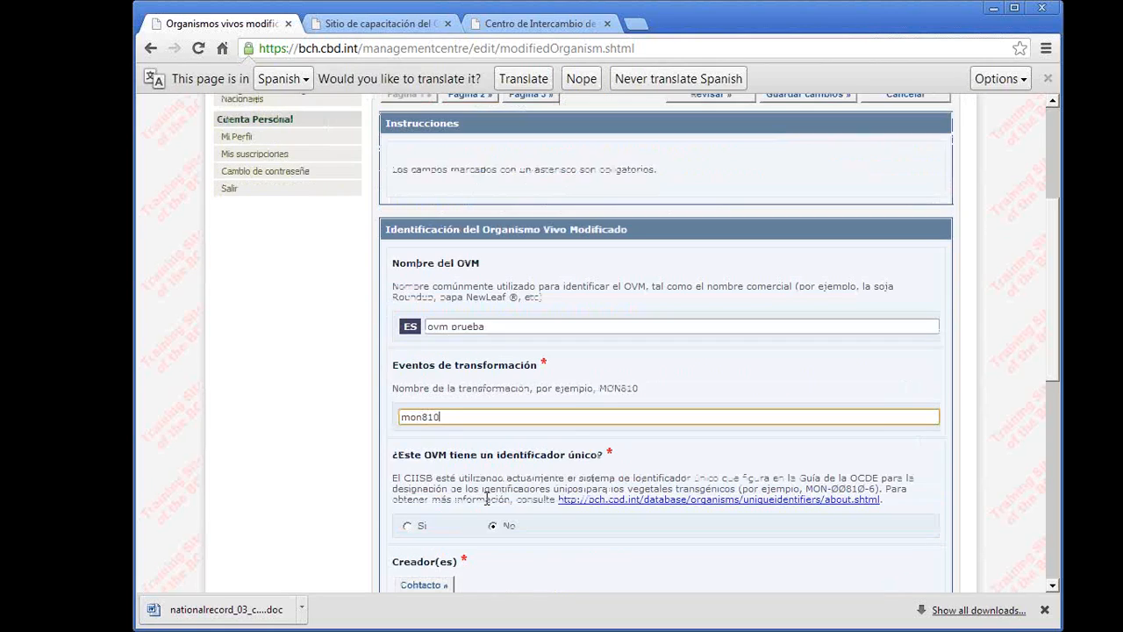
pyautogui.scroll(-2, 537, 531)
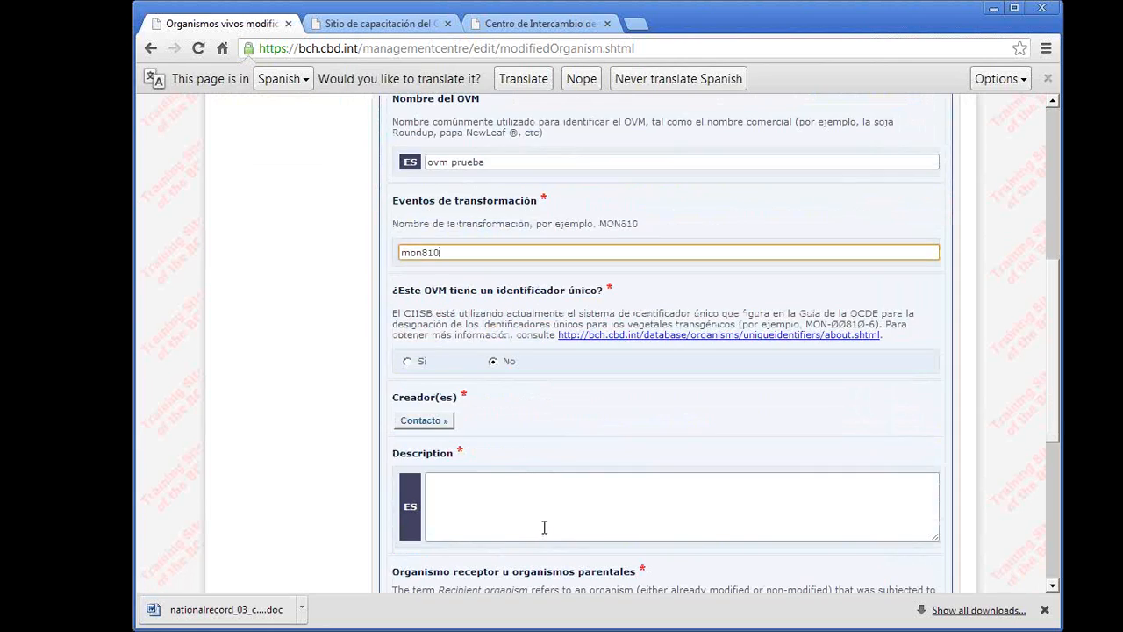
pyautogui.click(443, 422)
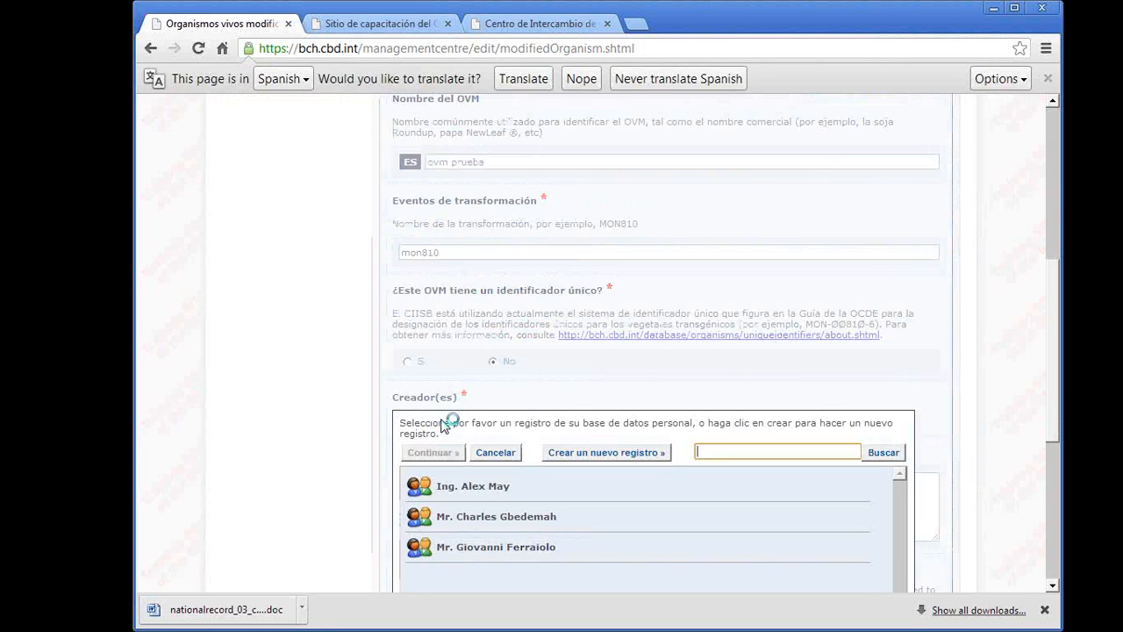
pyautogui.click(509, 517)
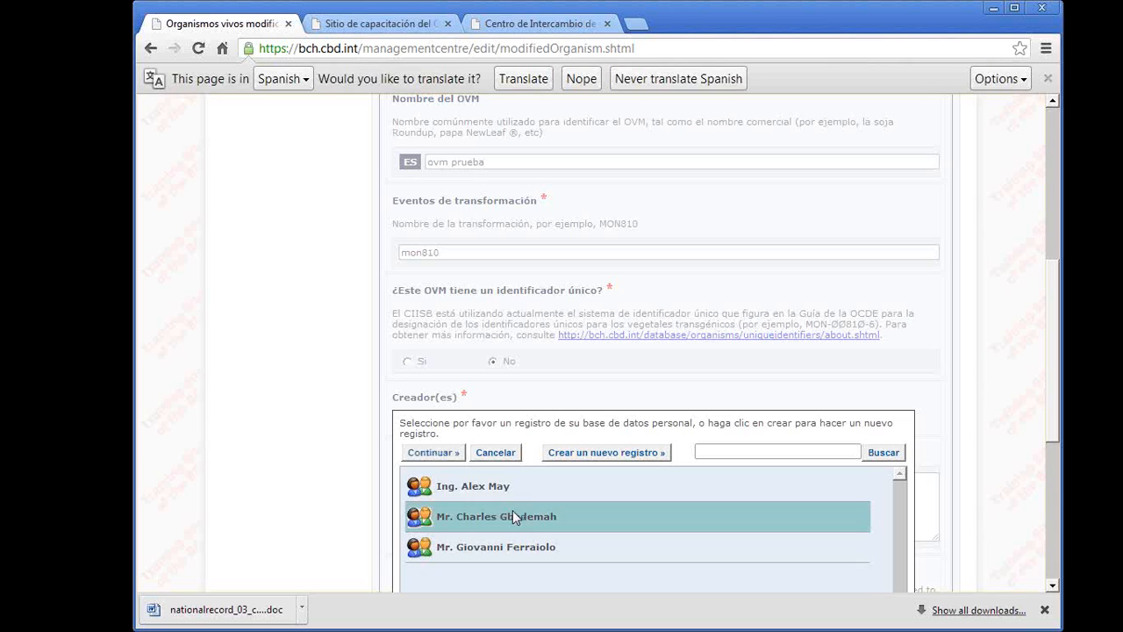
pyautogui.click(461, 521)
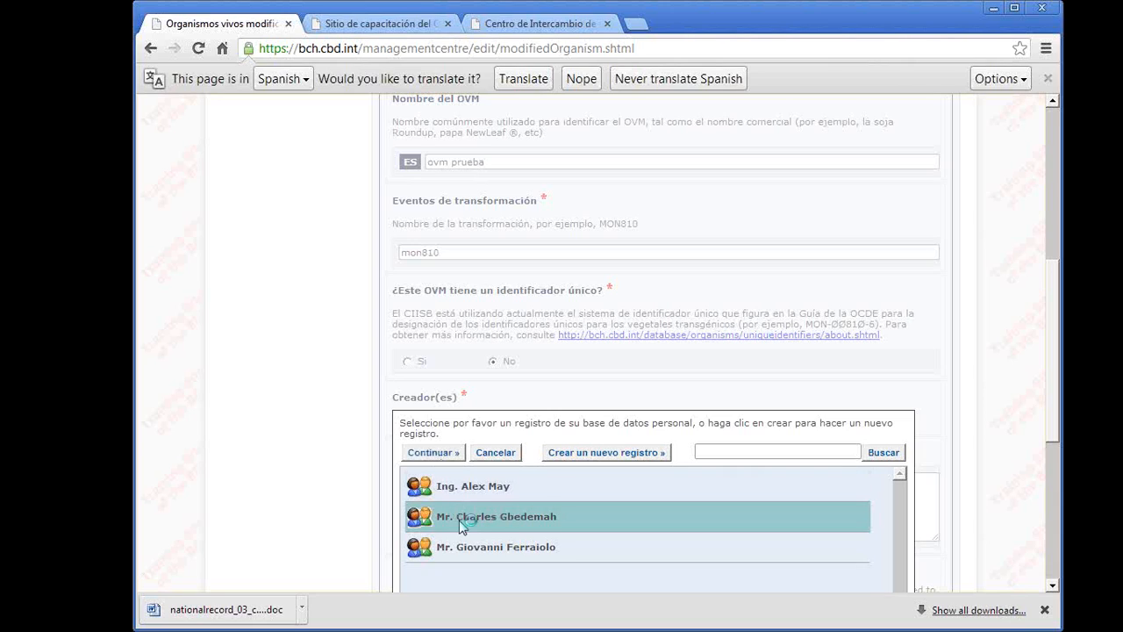
pyautogui.click(432, 454)
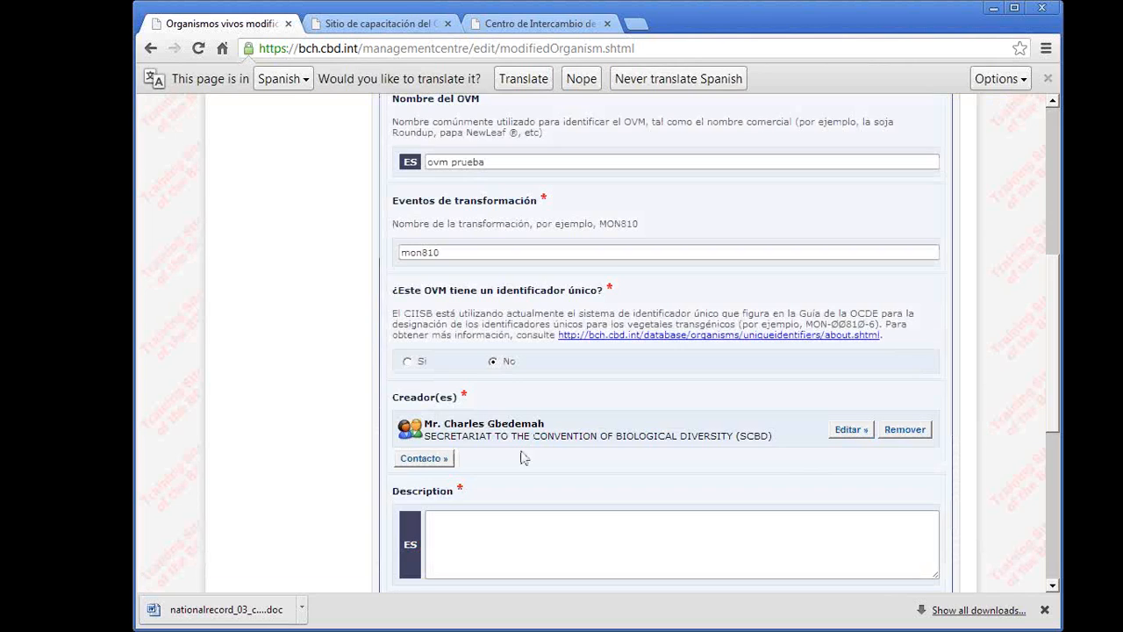
# - Enter "asdfa" as the Spanish description of the OVM
pyautogui.scroll(-1, 527, 527)
pyautogui.click(472, 467)
pyautogui.write('asdfa')
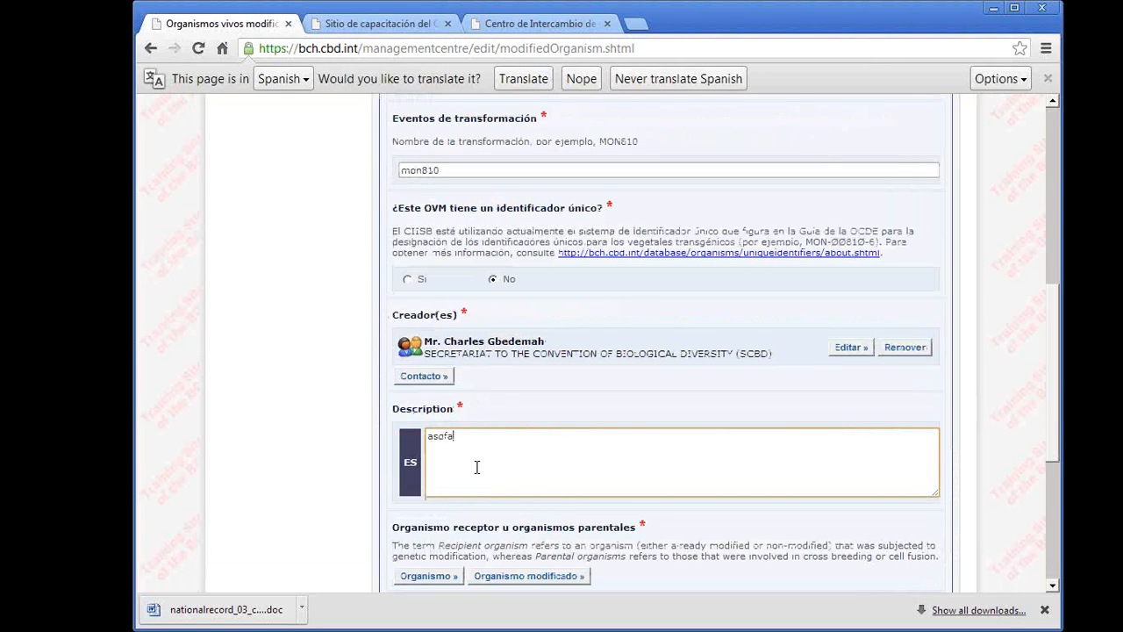
# - Add Aedes aegypti - Yellow fever mosquito as the recipient or parental organism
pyautogui.scroll(-2, 474, 467)
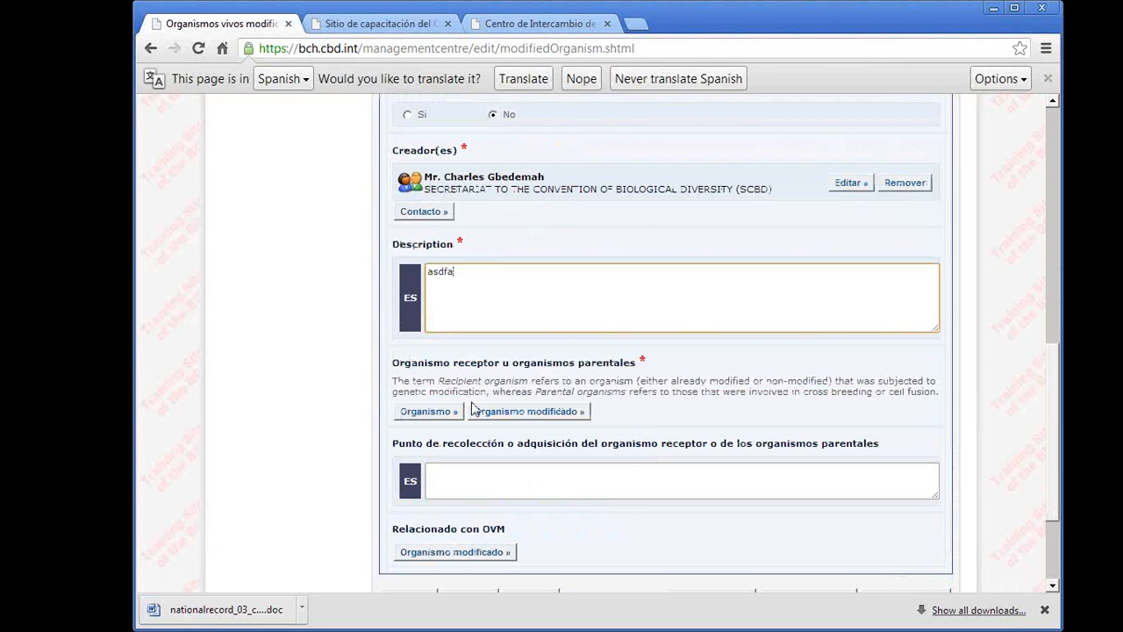
pyautogui.click(438, 416)
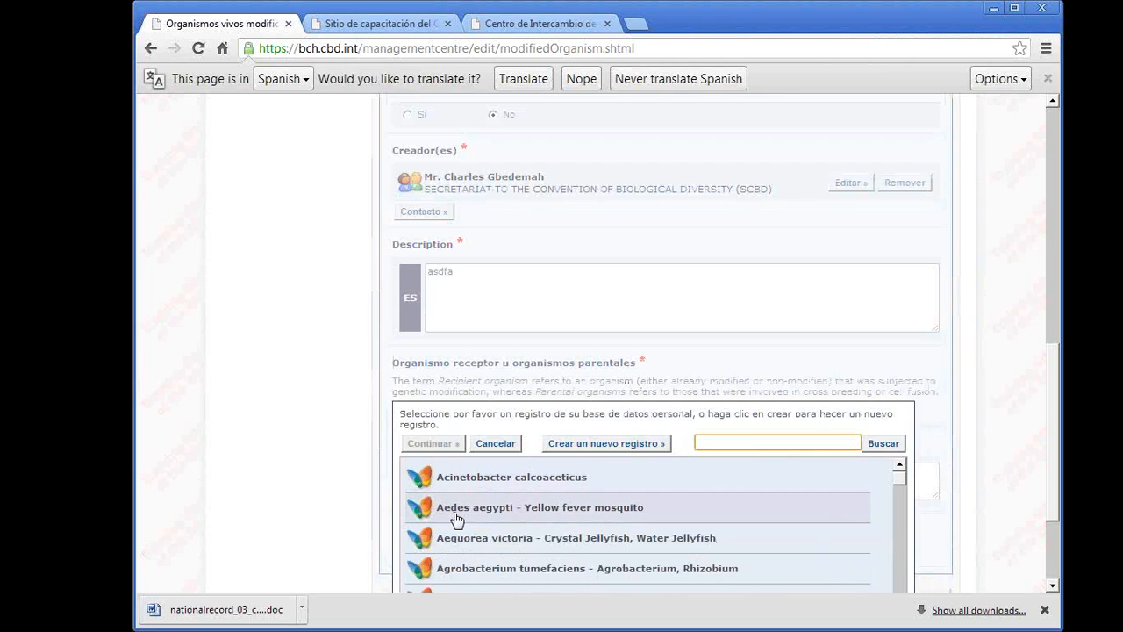
pyautogui.click(455, 514)
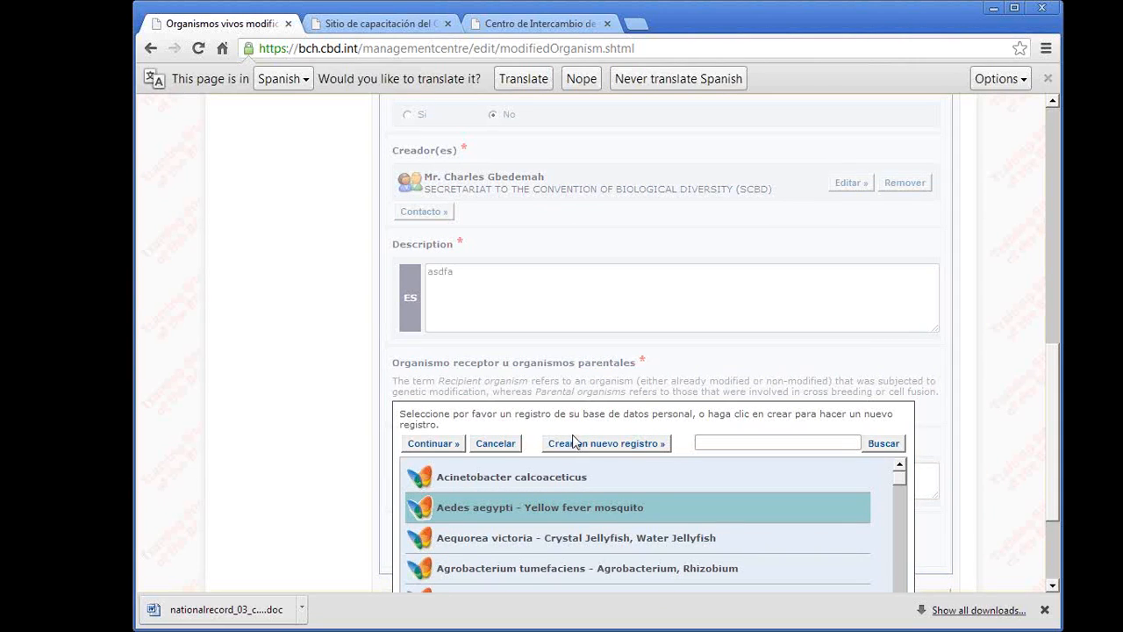
pyautogui.scroll(-1, 851, 375)
pyautogui.scroll(-1, 815, 411)
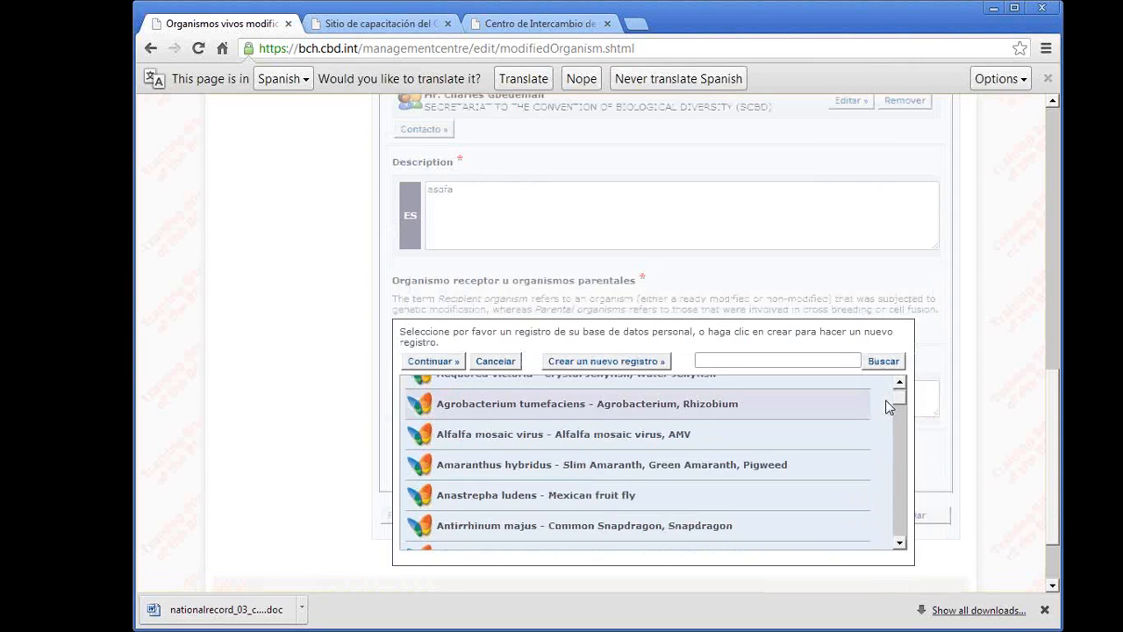
pyautogui.click(438, 362)
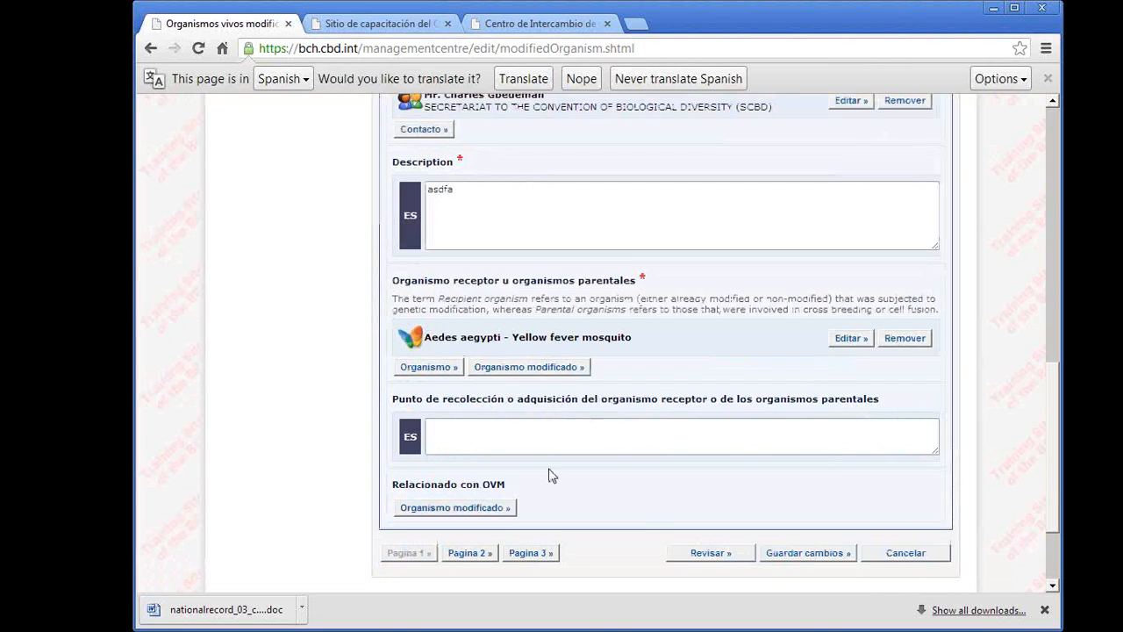
# - Review the record and fill the missing protein coding sequence with the 16S rRNA gene promoter - Brassica napus
pyautogui.click(709, 554)
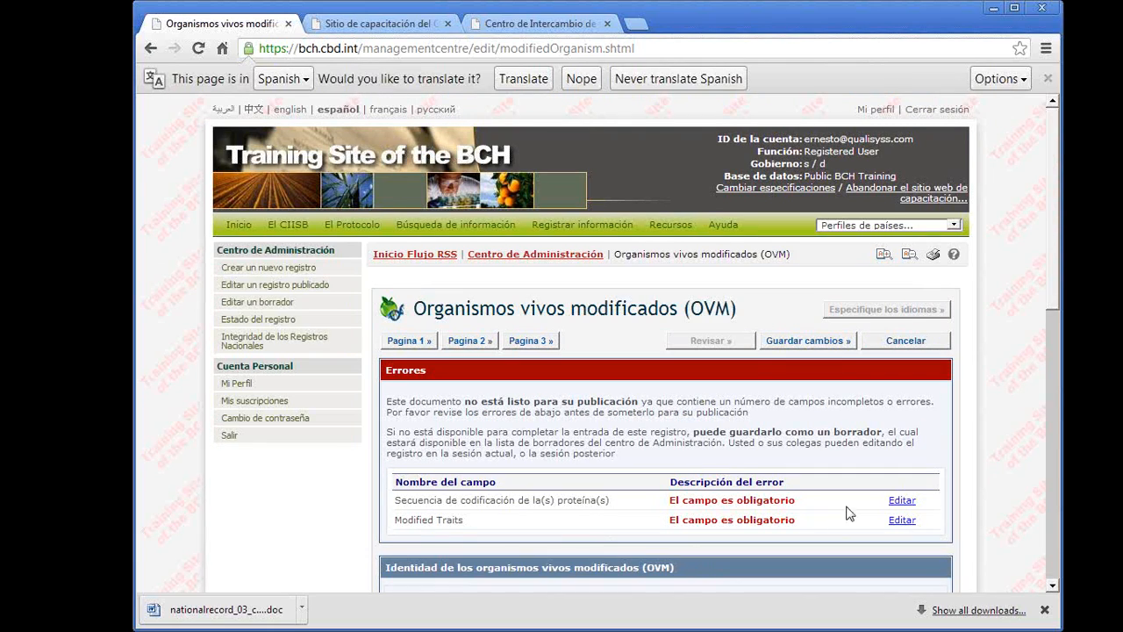
pyautogui.click(902, 500)
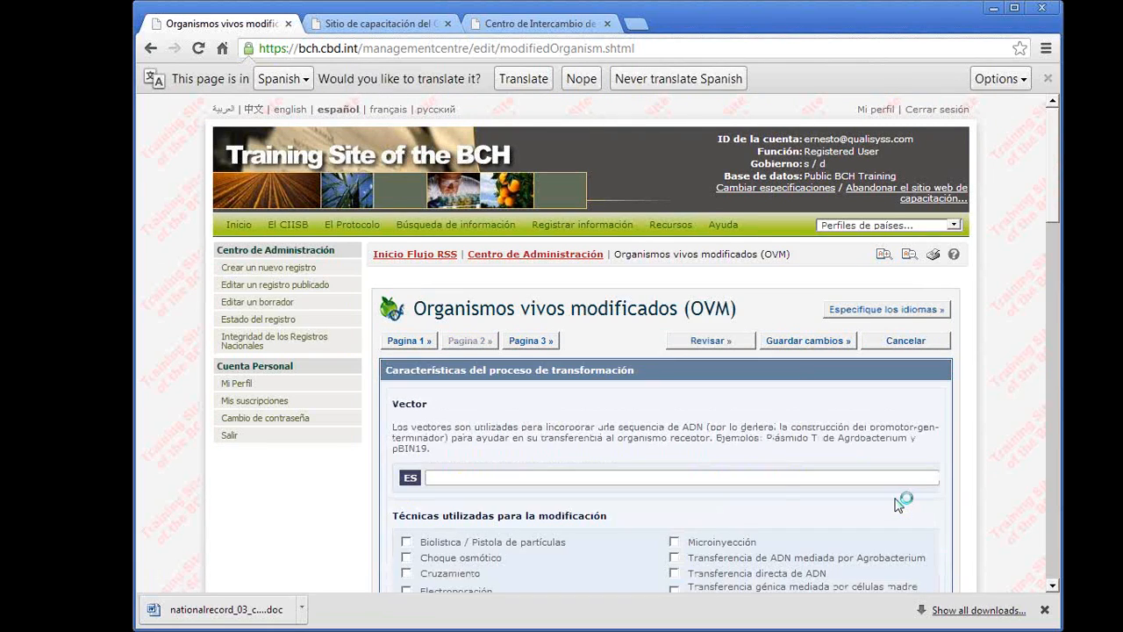
pyautogui.scroll(-2, 481, 548)
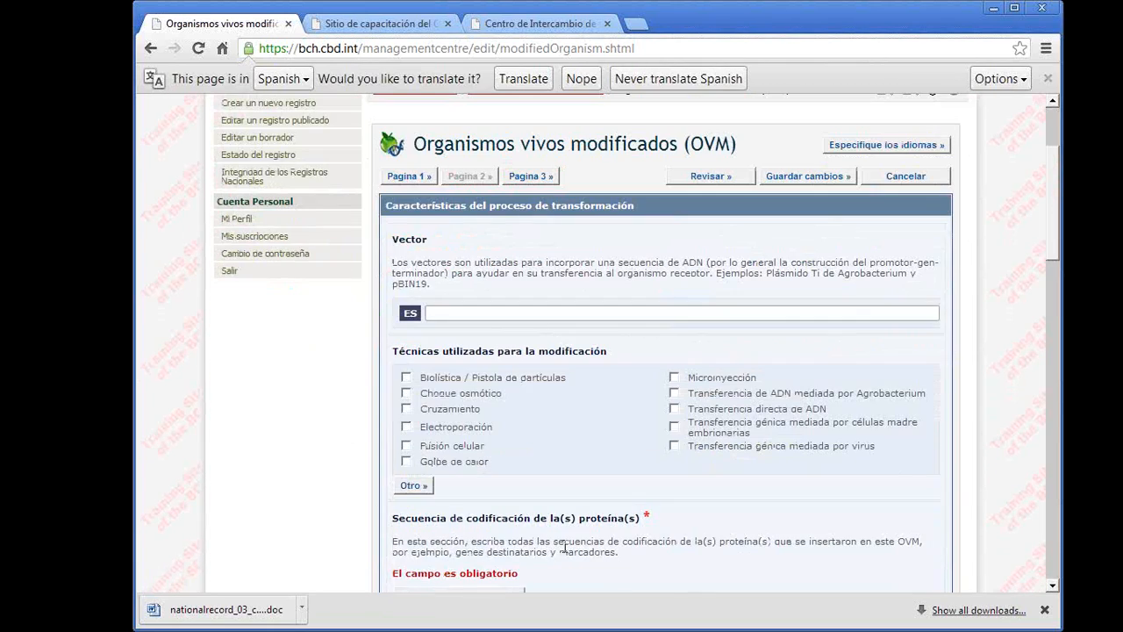
pyautogui.scroll(-2, 565, 548)
pyautogui.click(451, 432)
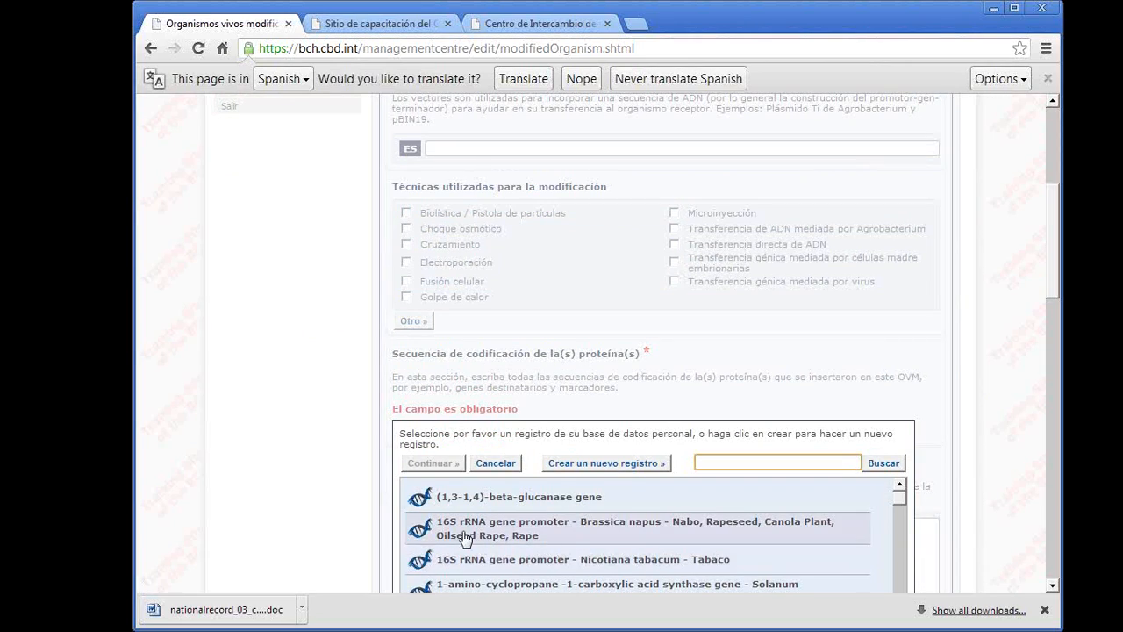
pyautogui.click(467, 533)
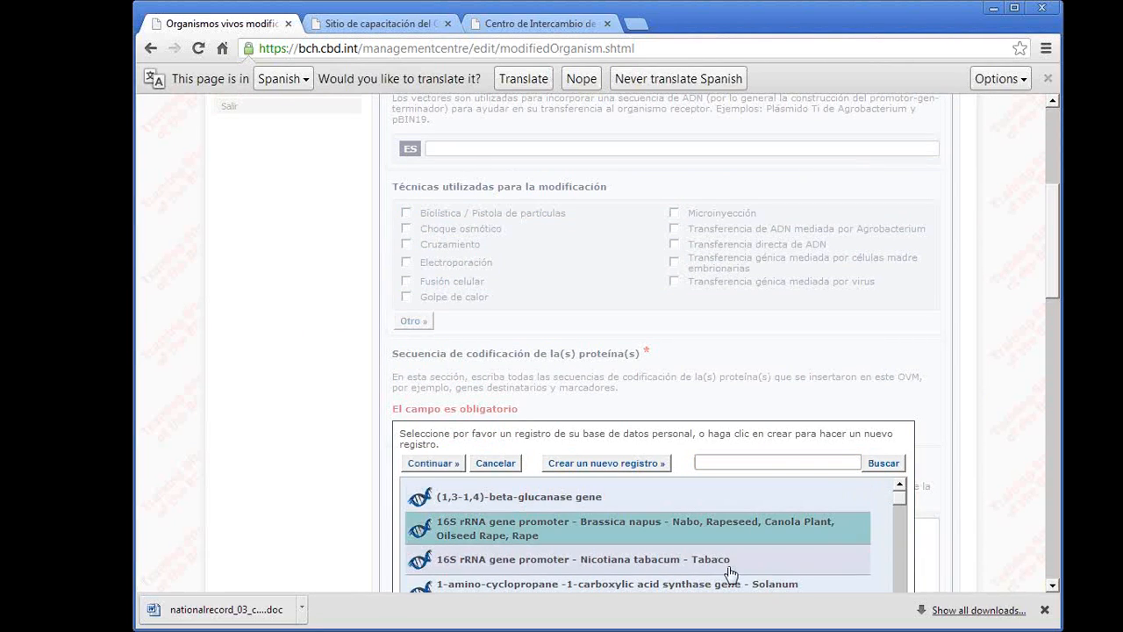
pyautogui.click(433, 463)
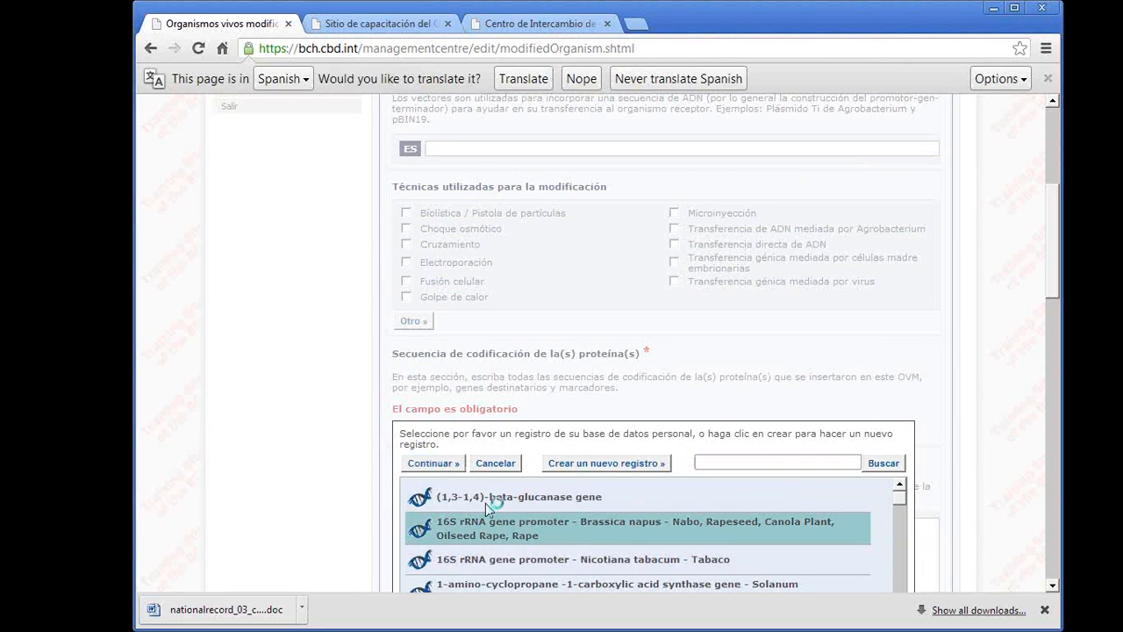
# - Mark Resistencia a enfermedades y plagas as a modified trait, with Bacterias as the specific resistance
pyautogui.scroll(-6, 489, 509)
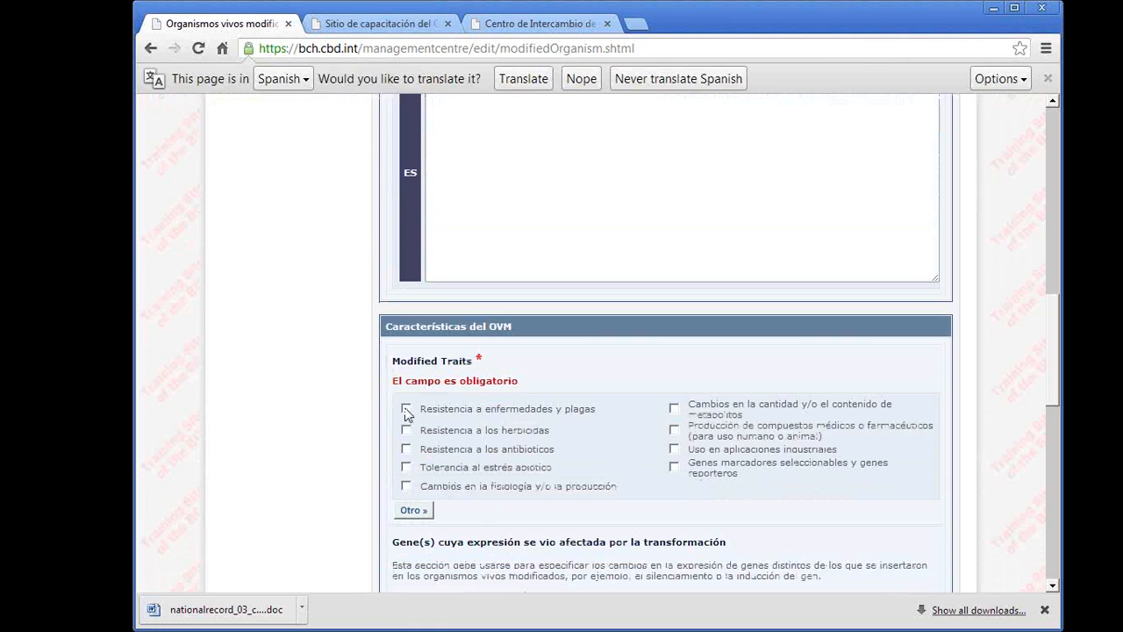
pyautogui.click(406, 409)
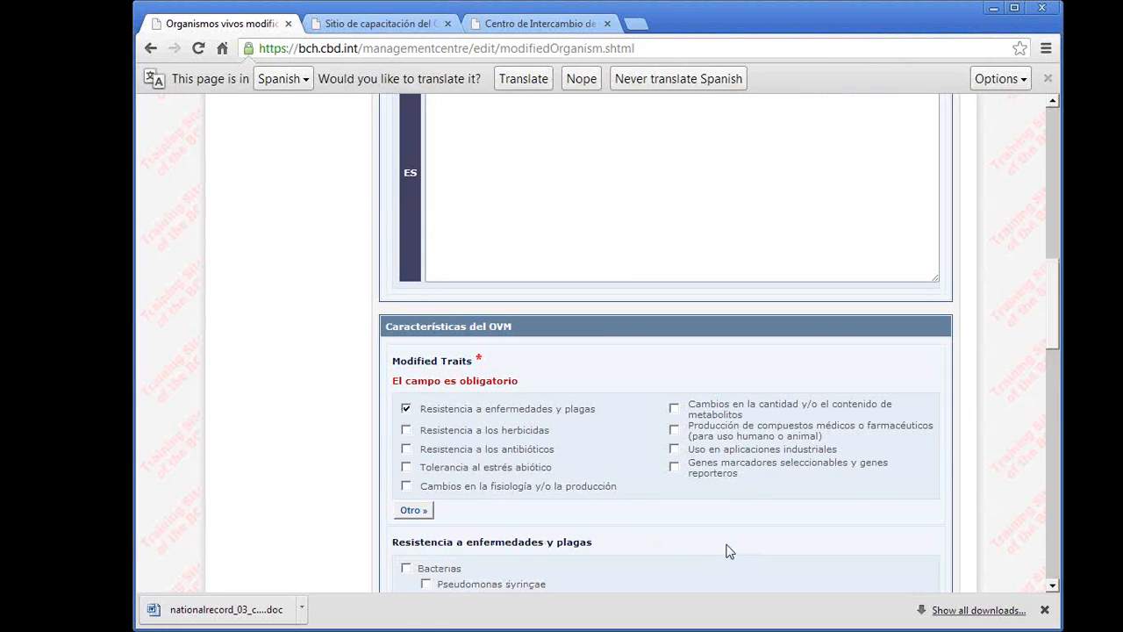
pyautogui.scroll(-1, 570, 549)
pyautogui.scroll(-1, 570, 551)
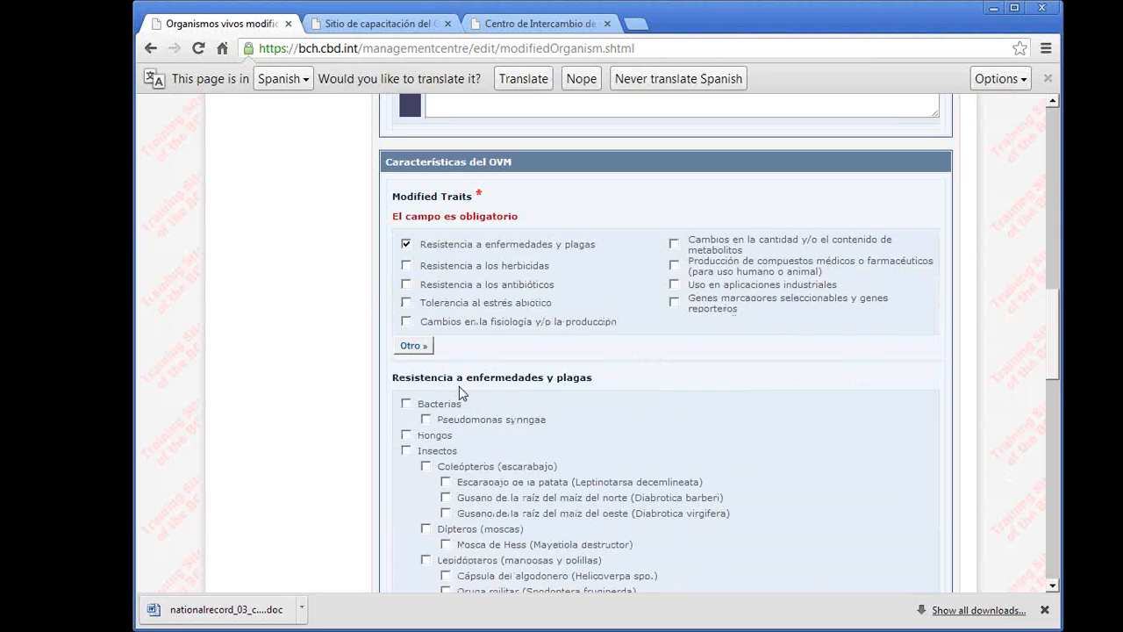
pyautogui.click(405, 403)
# - Review the completed OVM record again and submit it for publication
pyautogui.scroll(-10, 695, 464)
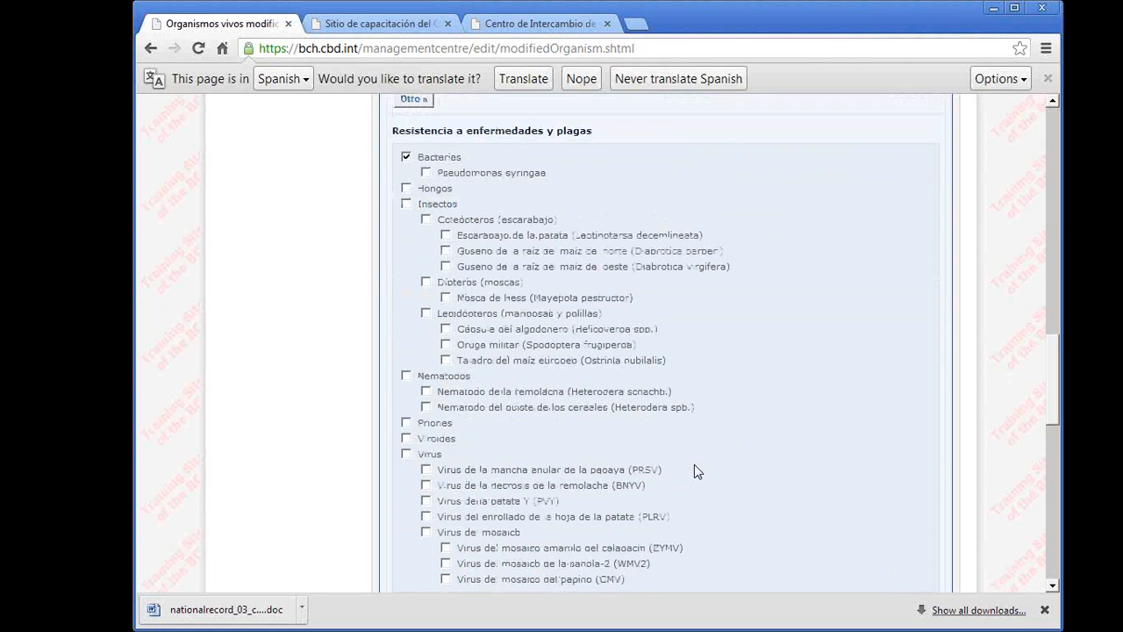
pyautogui.scroll(-5, 694, 464)
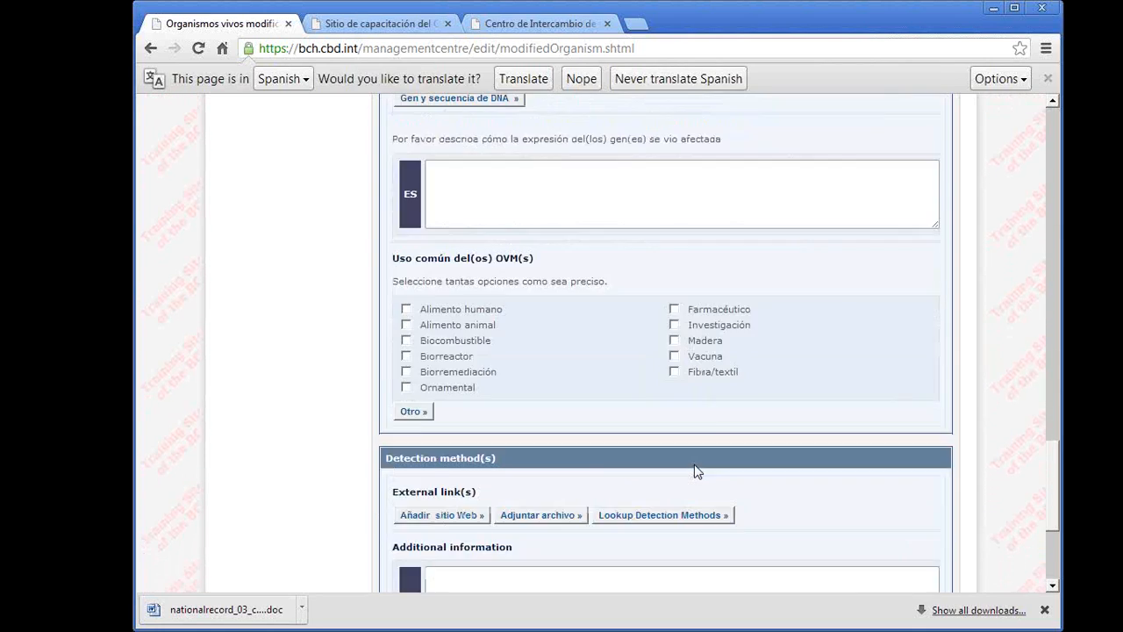
pyautogui.click(725, 427)
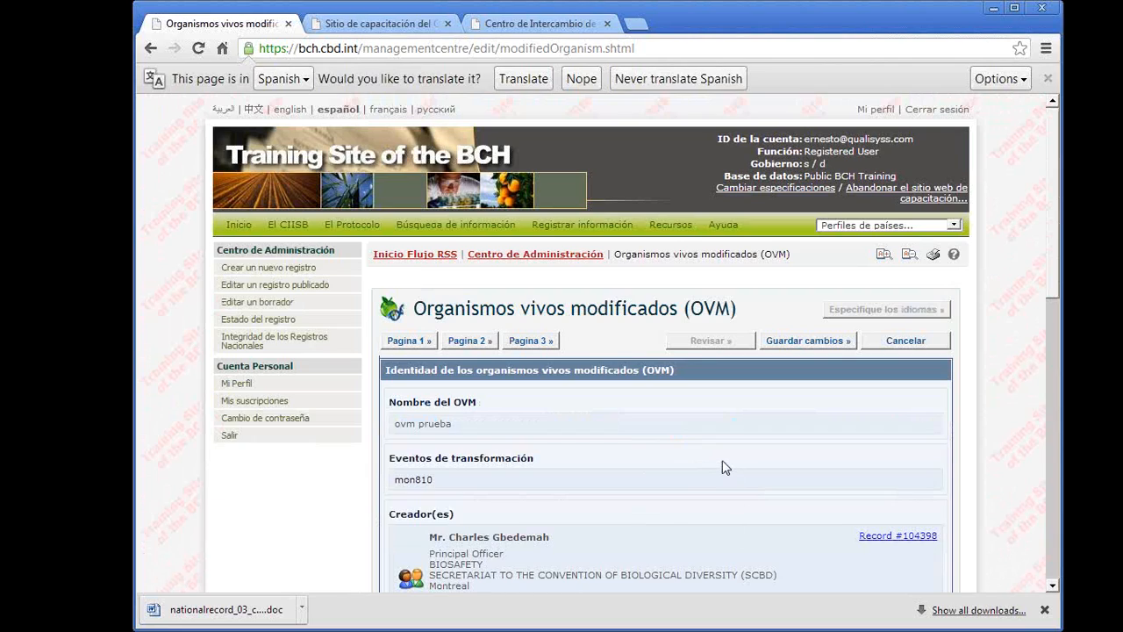
pyautogui.click(813, 342)
pyautogui.click(813, 342)
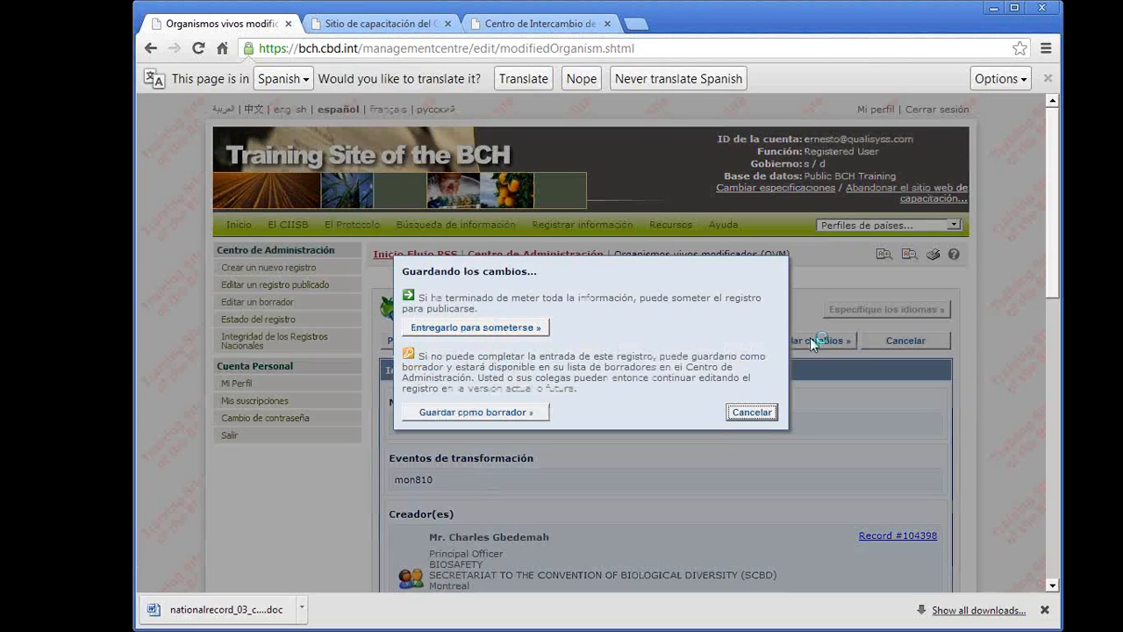
pyautogui.click(466, 331)
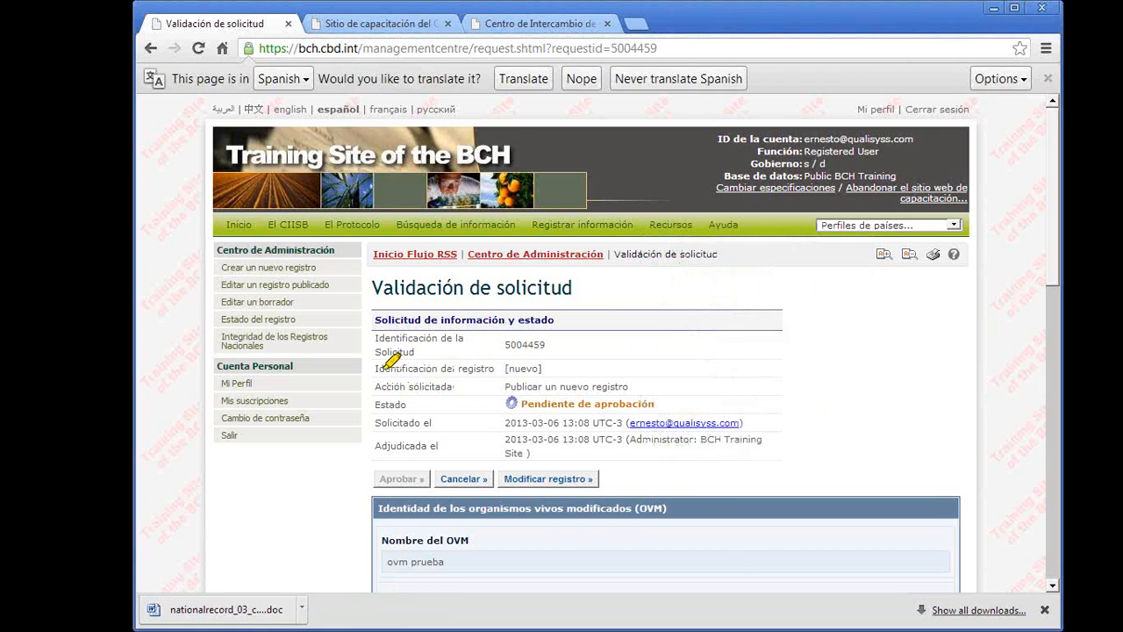
# - Examine the requested action and the status of the submitted OVM request
pyautogui.moveTo(451, 387); pyautogui.dragTo(632, 387)
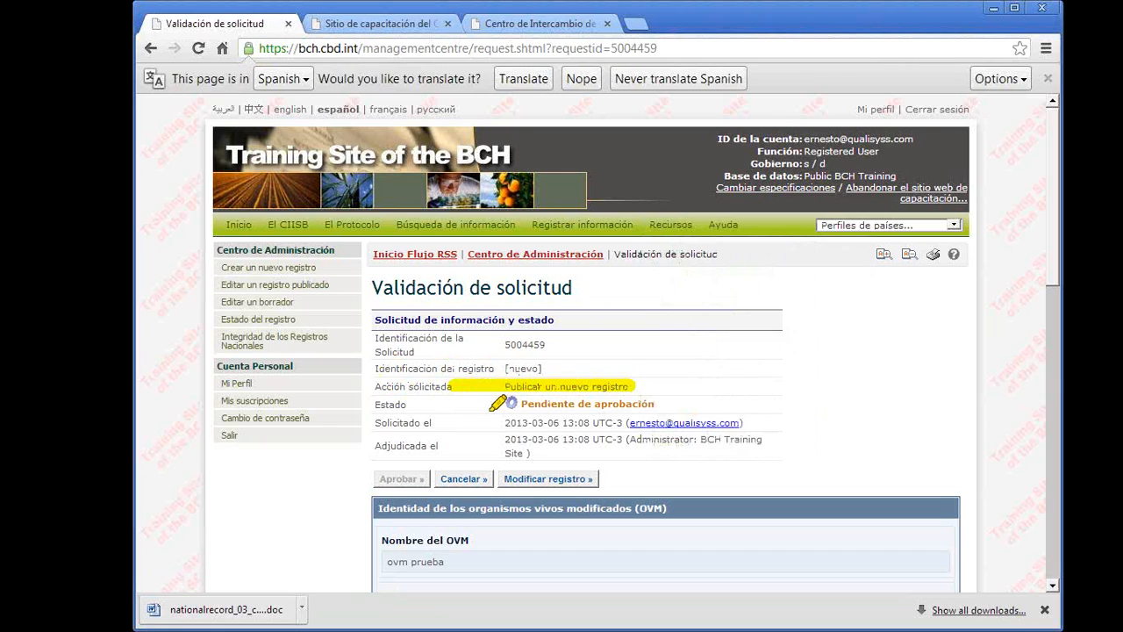
pyautogui.moveTo(474, 404); pyautogui.dragTo(655, 404)
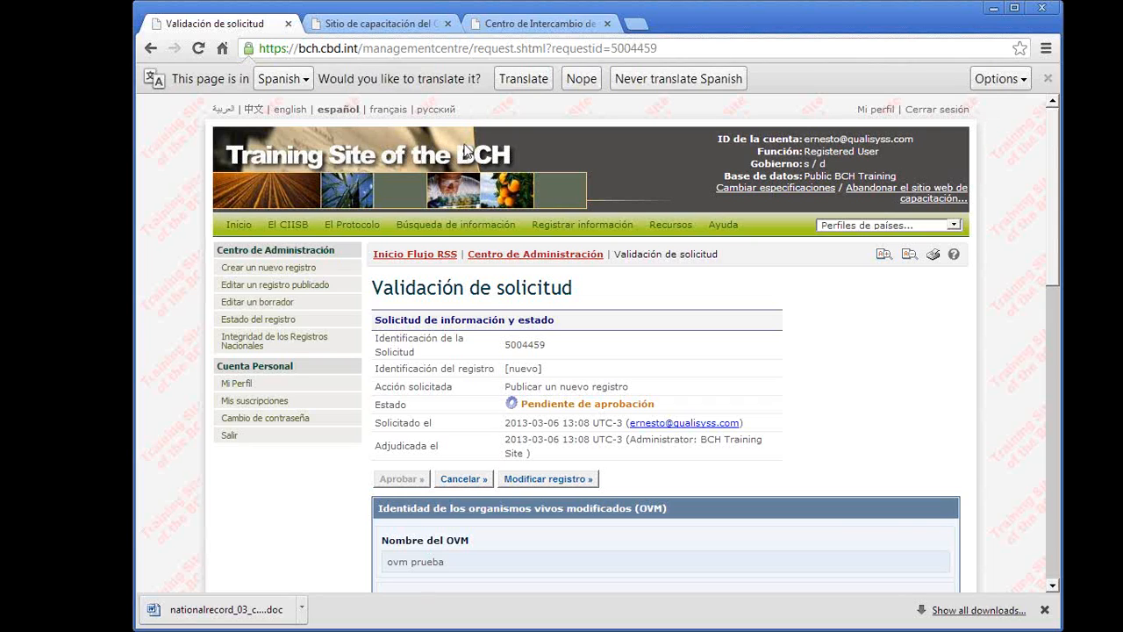
# - Go to the Centro de Administración and open the "ovm prueba" request among the records requiring review to read the reviewer's comment
pyautogui.moveTo(457, 225)
pyautogui.click(594, 227)
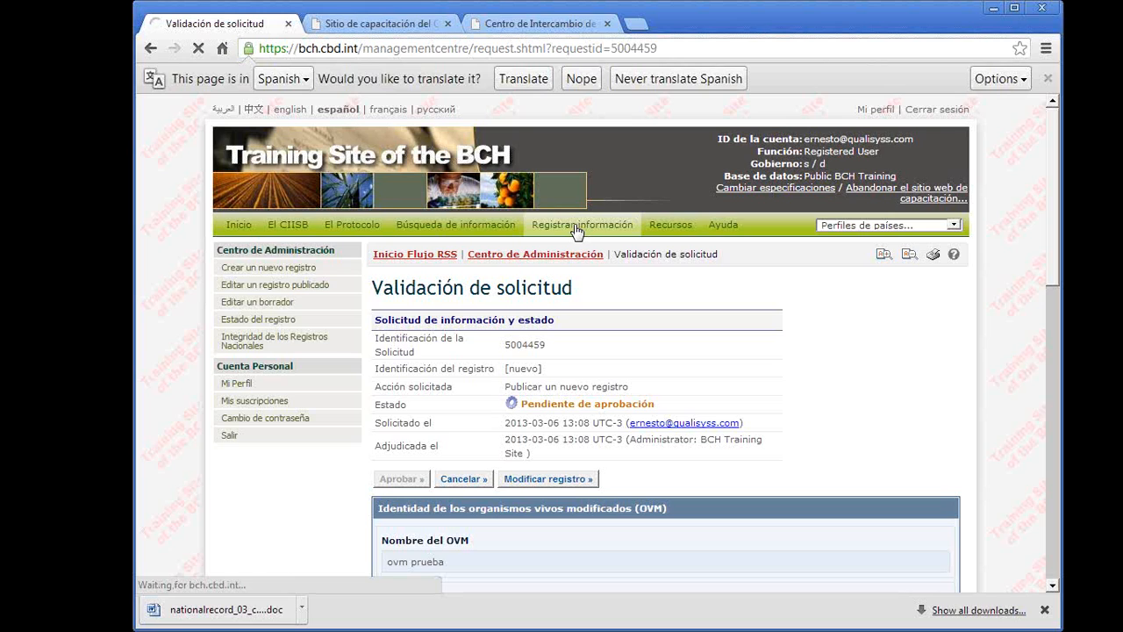
pyautogui.scroll(-5, 618, 455)
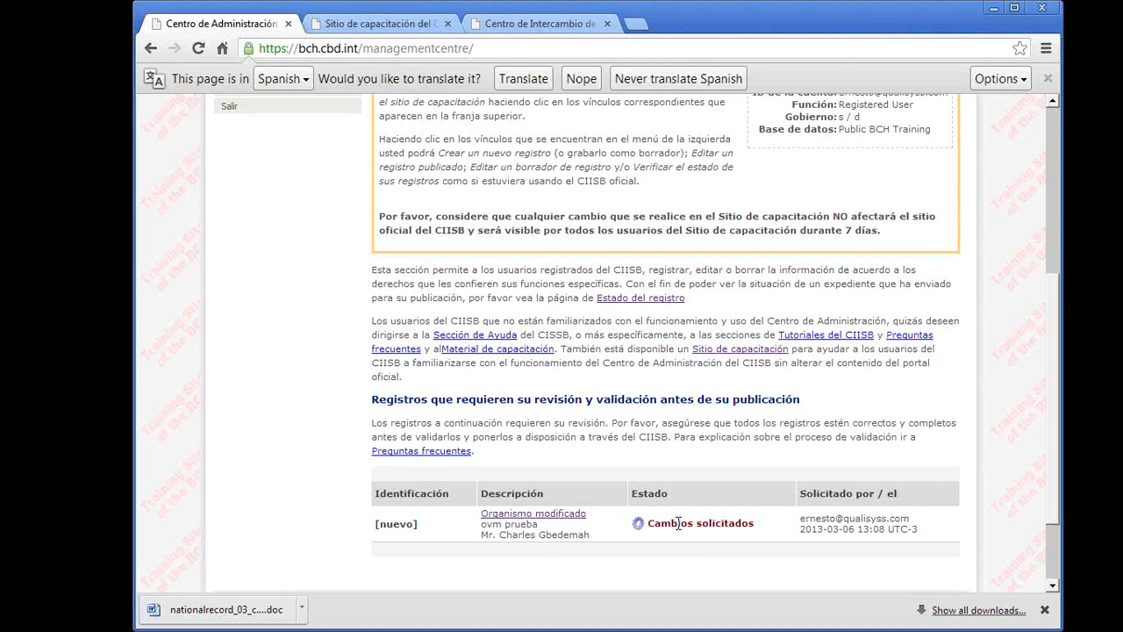
pyautogui.click(535, 521)
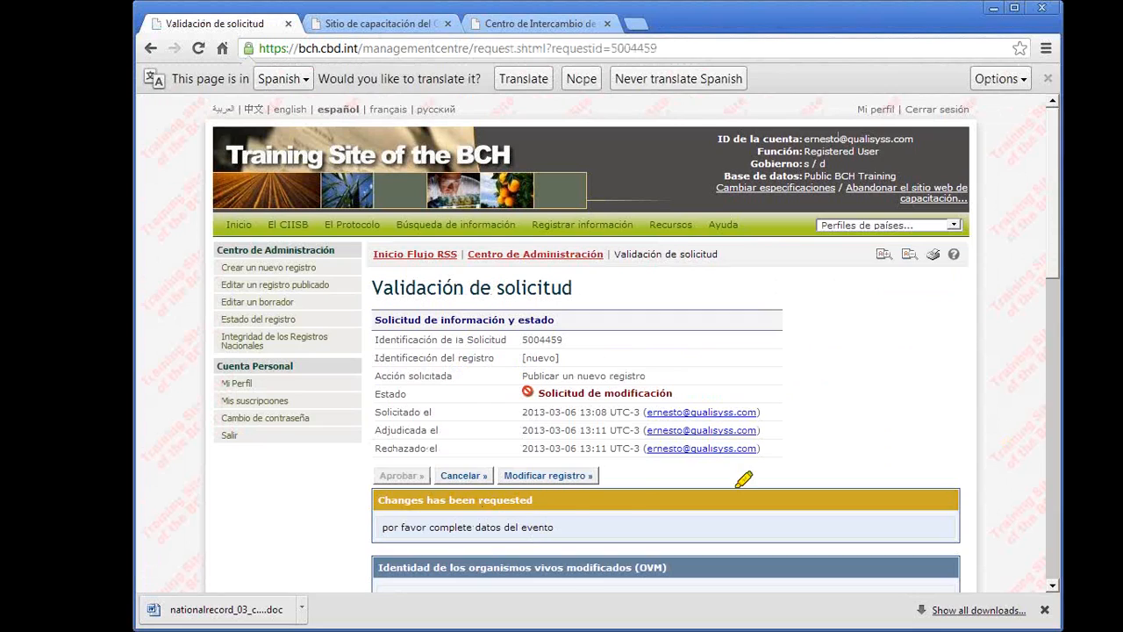
pyautogui.moveTo(397, 472)
pyautogui.mouseDown()
pyautogui.moveTo(582, 579)
pyautogui.moveTo(376, 451)
pyautogui.mouseUp()
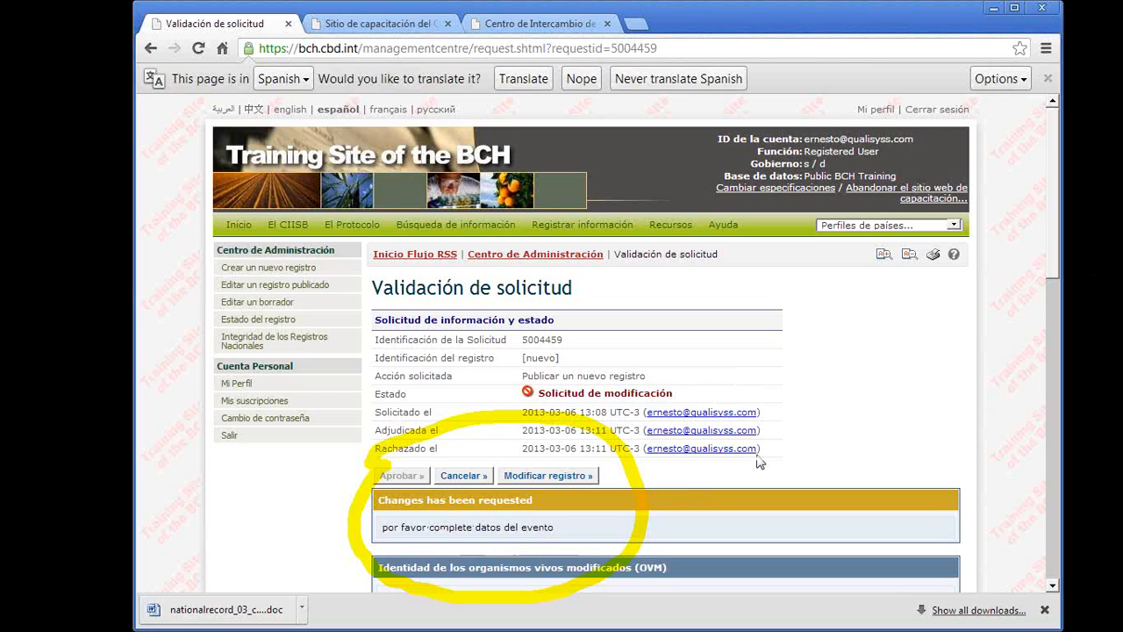
# - Open the returned OVM record for modification and resubmit it for publication
pyautogui.click(540, 475)
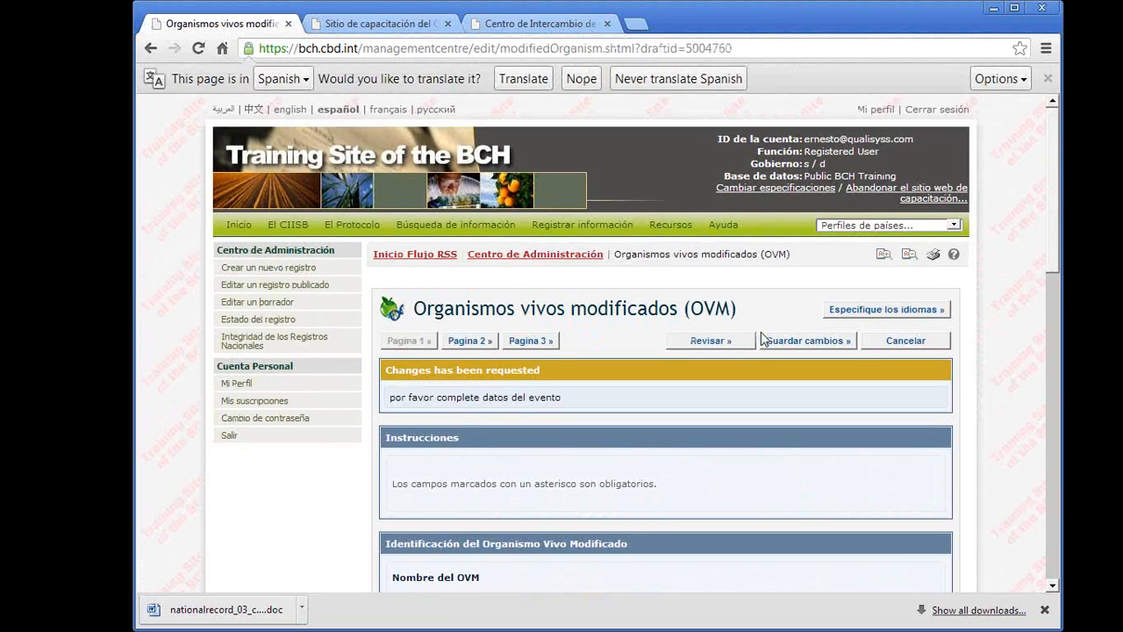
pyautogui.click(777, 341)
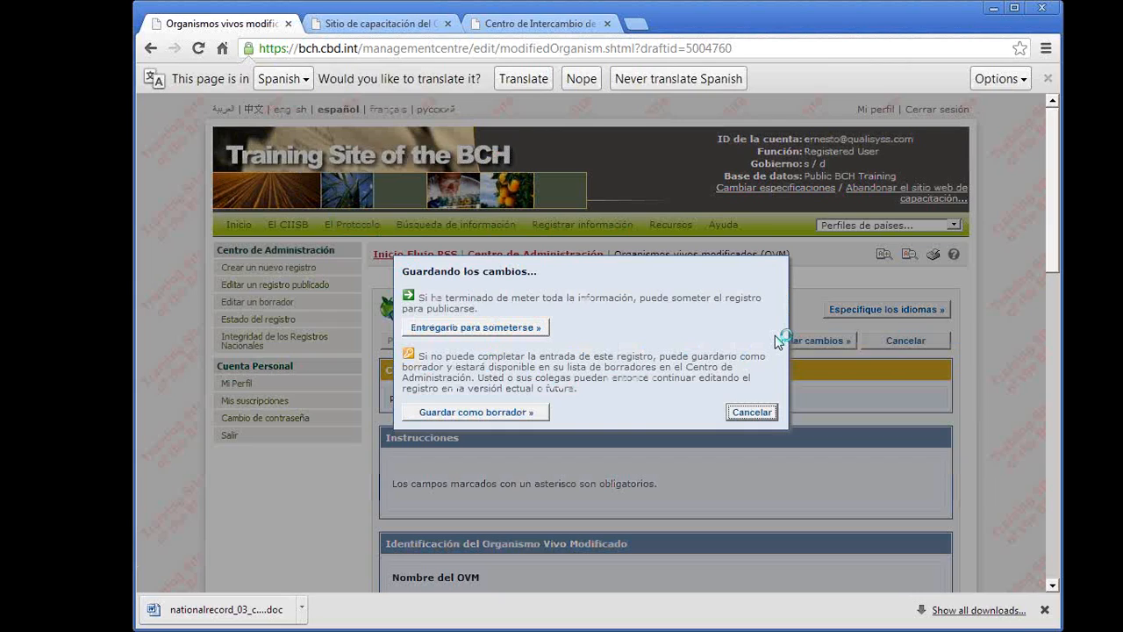
pyautogui.click(455, 331)
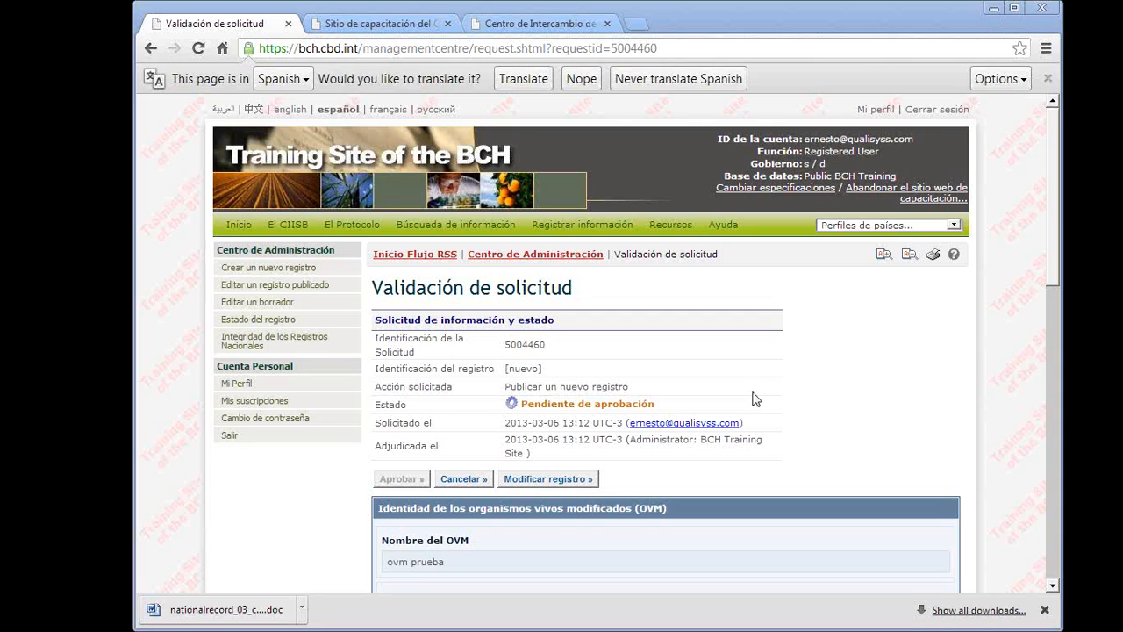
# - Check the outcome of the resubmitted "ovm prueba" record among the completed requests in Estado del registro
pyautogui.click(234, 320)
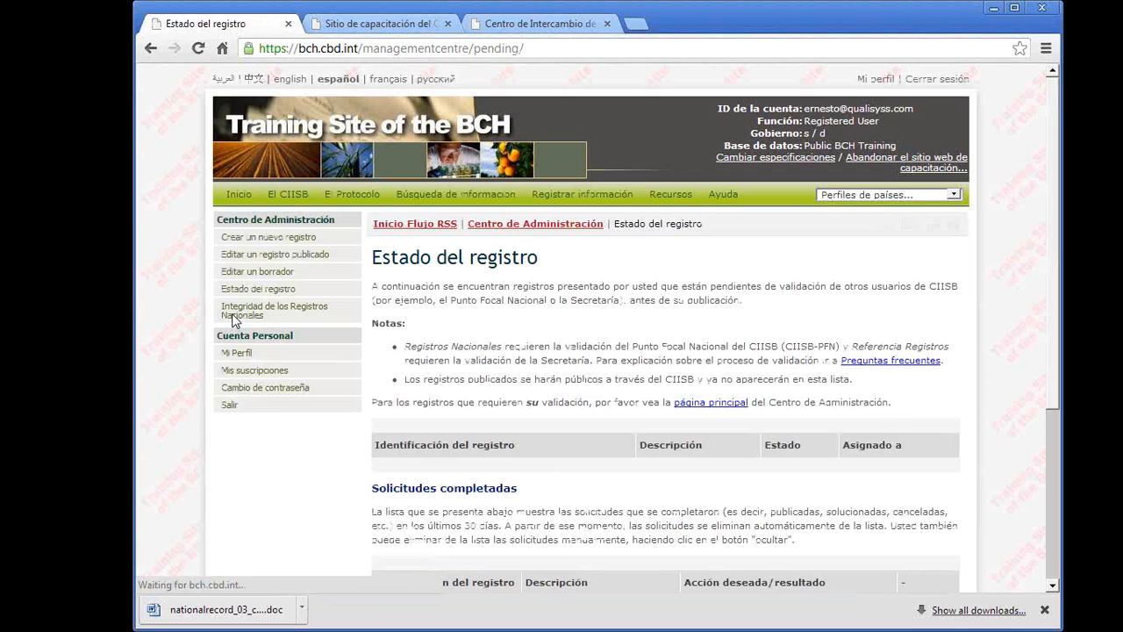
pyautogui.scroll(-3, 551, 428)
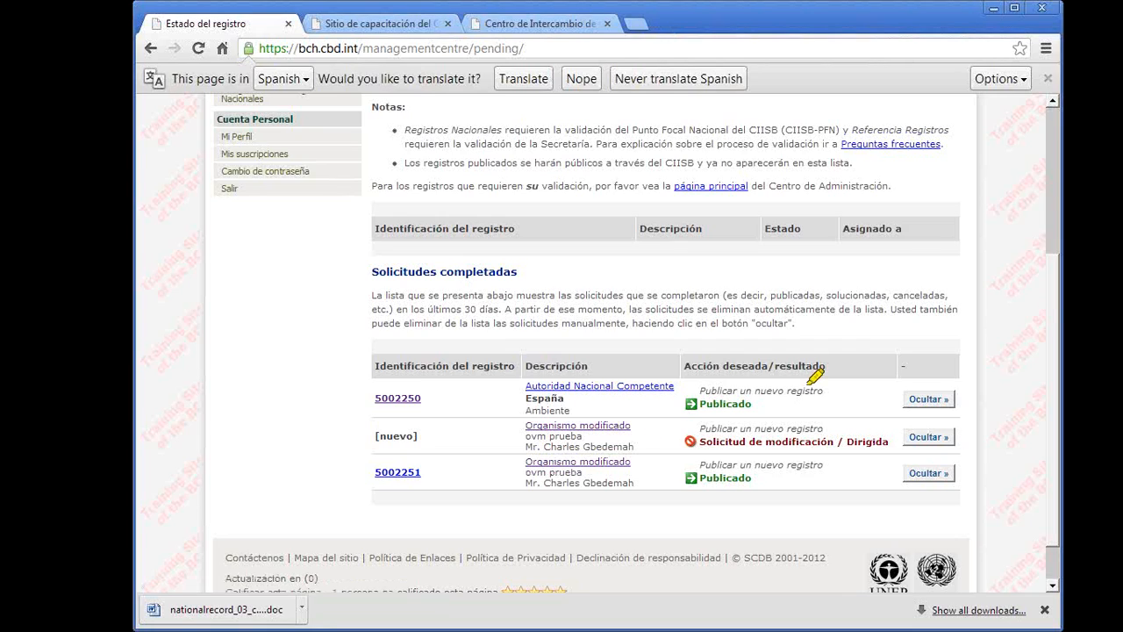
pyautogui.moveTo(405, 473)
pyautogui.mouseDown()
pyautogui.moveTo(834, 463)
pyautogui.moveTo(650, 482)
pyautogui.moveTo(430, 479)
pyautogui.mouseUp()
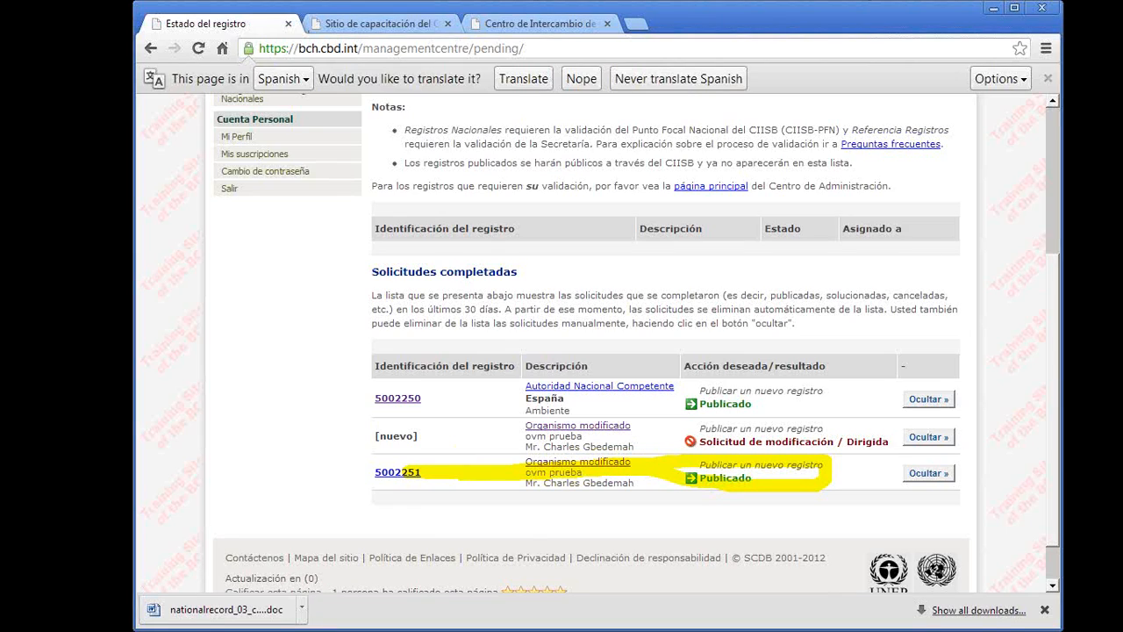
pyautogui.press('Right')
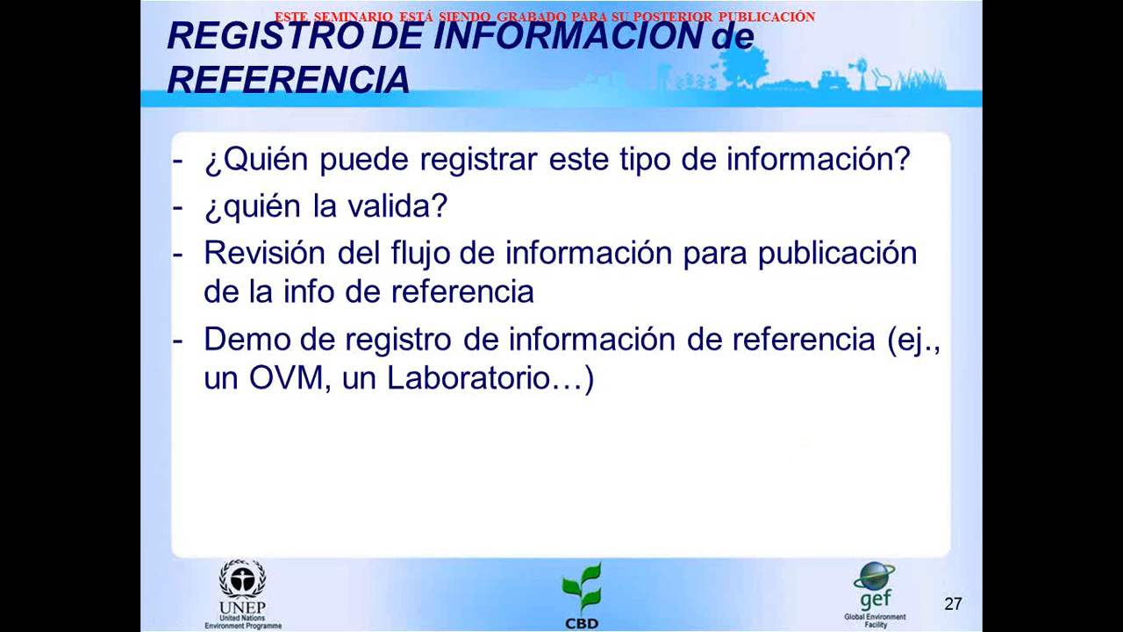
pyautogui.press('Right')
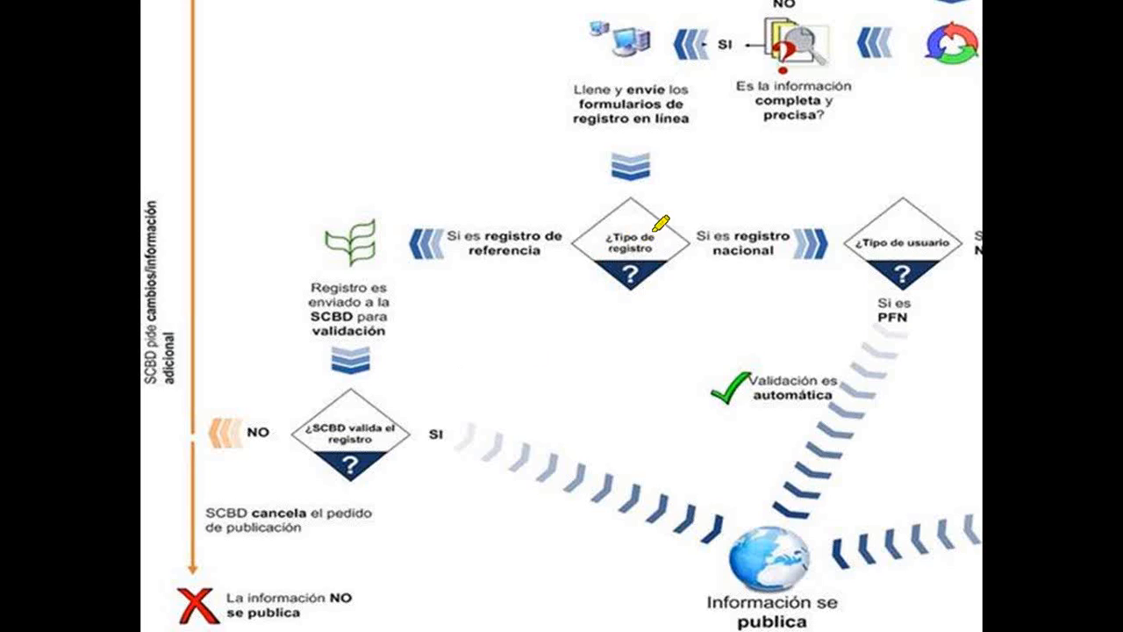
pyautogui.moveTo(634, 212)
pyautogui.mouseDown()
pyautogui.moveTo(438, 237)
pyautogui.moveTo(729, 296)
pyautogui.moveTo(533, 194)
pyautogui.moveTo(510, 208)
pyautogui.mouseUp()
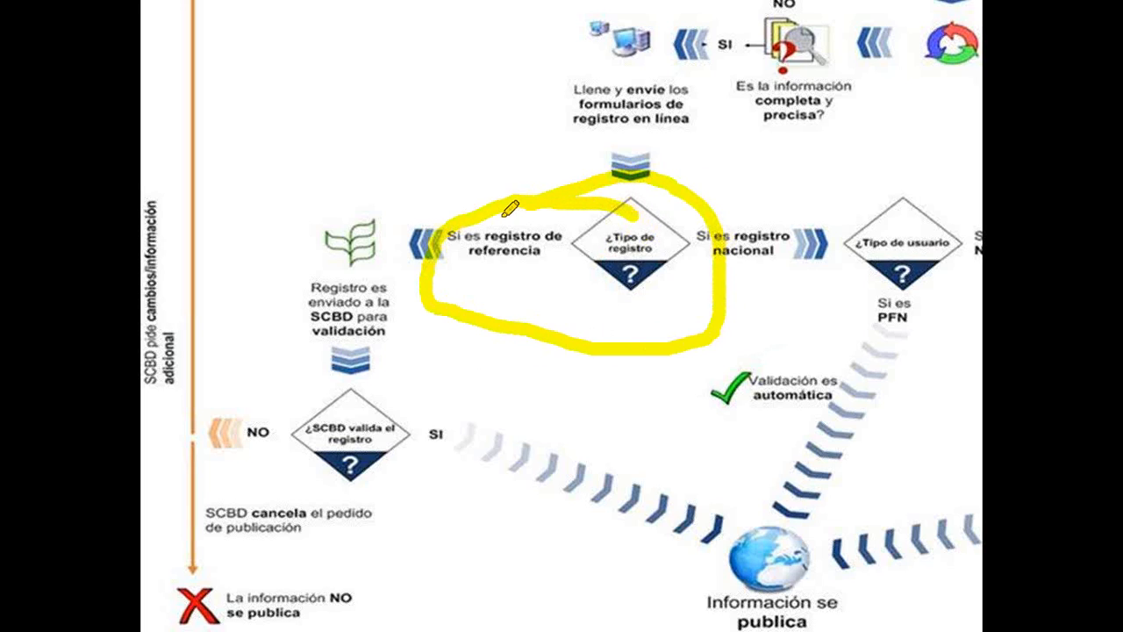
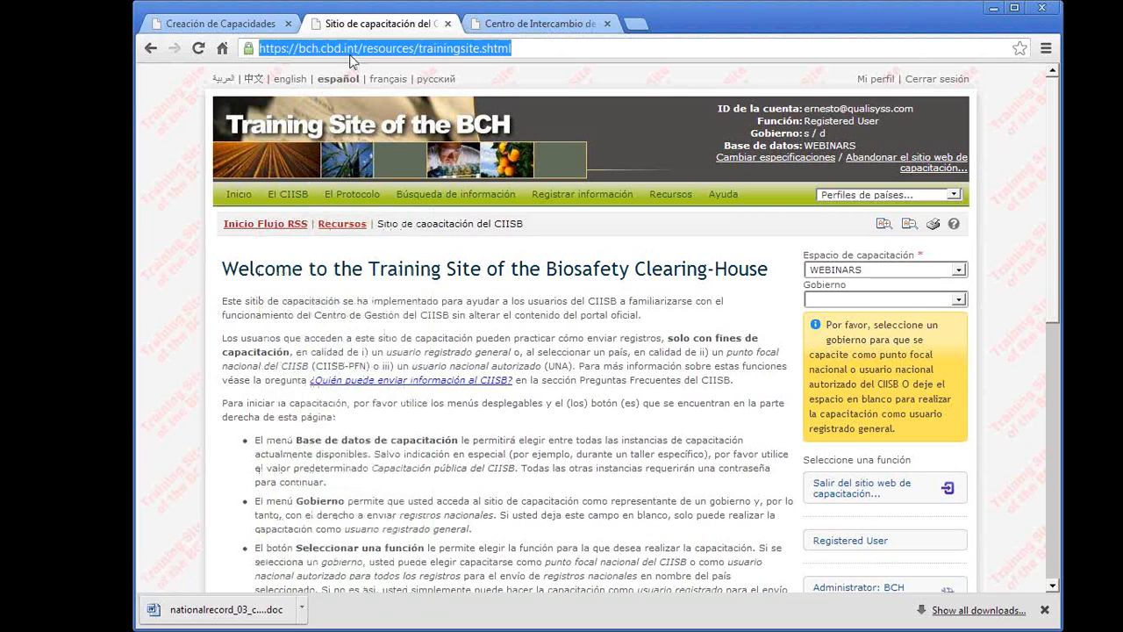
pyautogui.moveTo(366, 48); pyautogui.dragTo(850, 81)
pyautogui.press('BackSpace')
pyautogui.press('BackSpace')
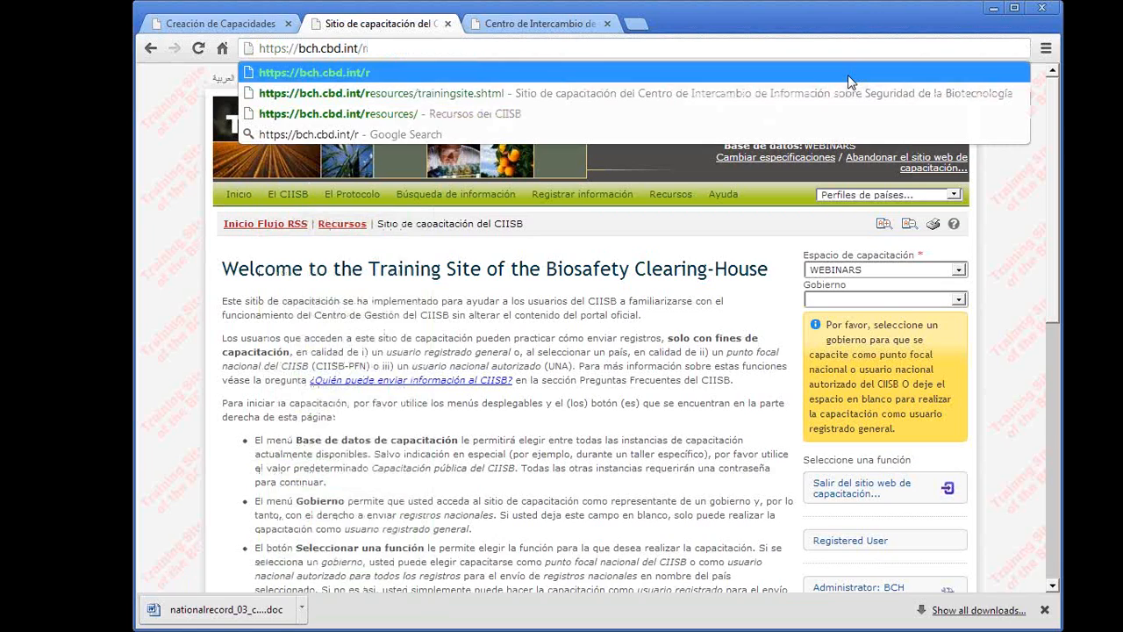
pyautogui.press('Return')
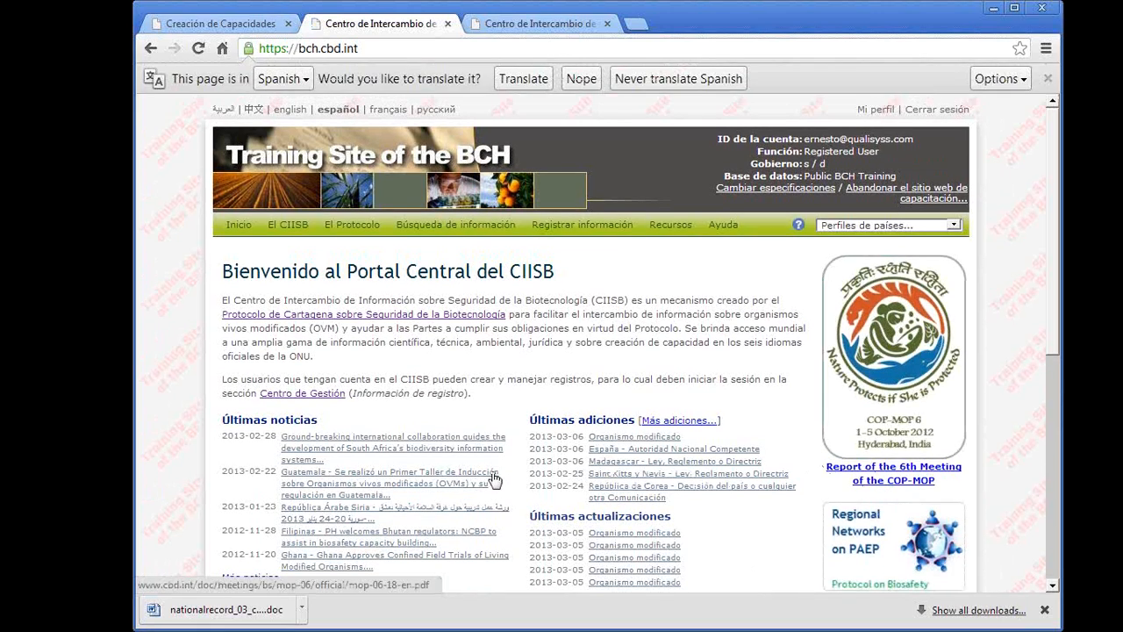
# - Examine the Últimas noticias, Últimas adiciones and Últimas actualizaciones lists on the home page
pyautogui.scroll(-1, 369, 358)
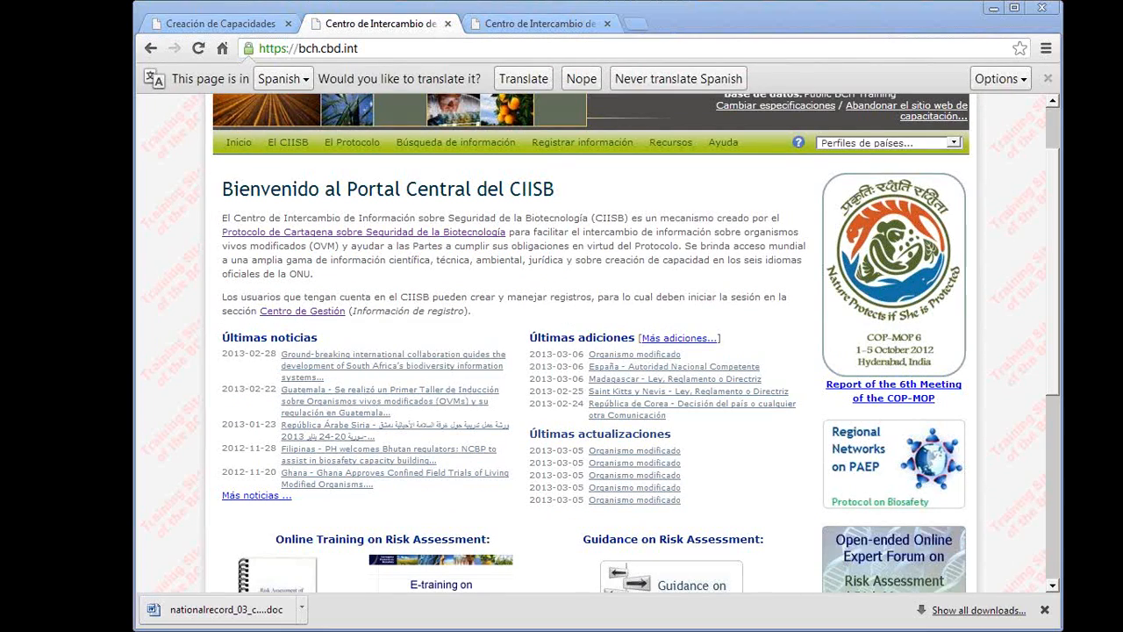
pyautogui.moveTo(345, 314)
pyautogui.mouseDown()
pyautogui.moveTo(206, 413)
pyautogui.moveTo(456, 304)
pyautogui.moveTo(226, 300)
pyautogui.mouseUp()
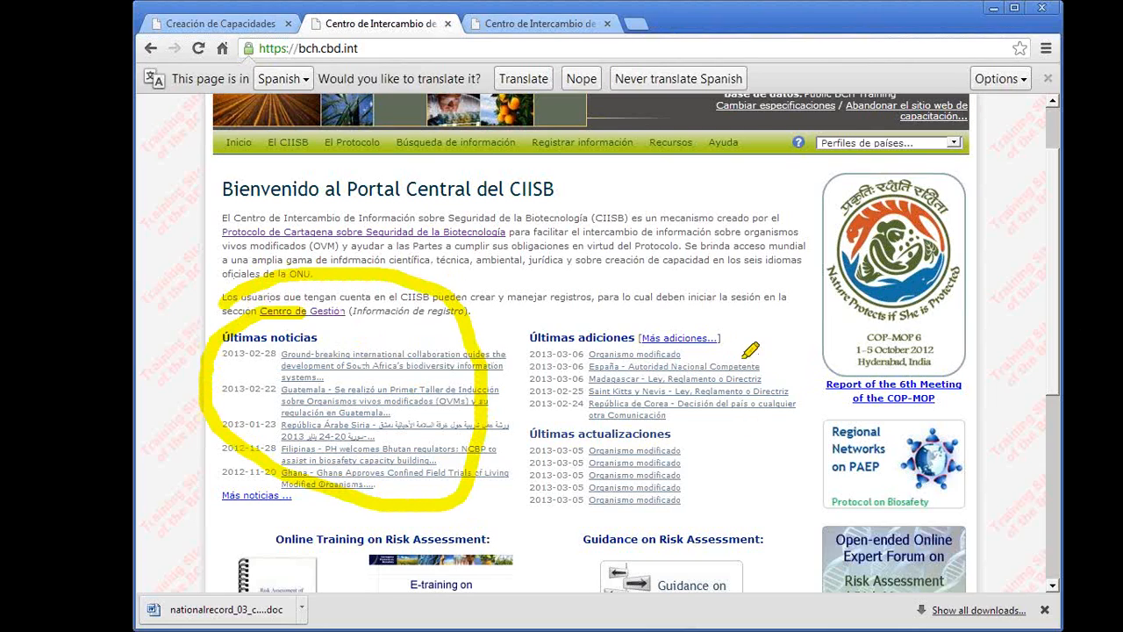
pyautogui.moveTo(634, 289)
pyautogui.mouseDown()
pyautogui.moveTo(515, 409)
pyautogui.moveTo(676, 499)
pyautogui.moveTo(706, 323)
pyautogui.moveTo(637, 283)
pyautogui.mouseUp()
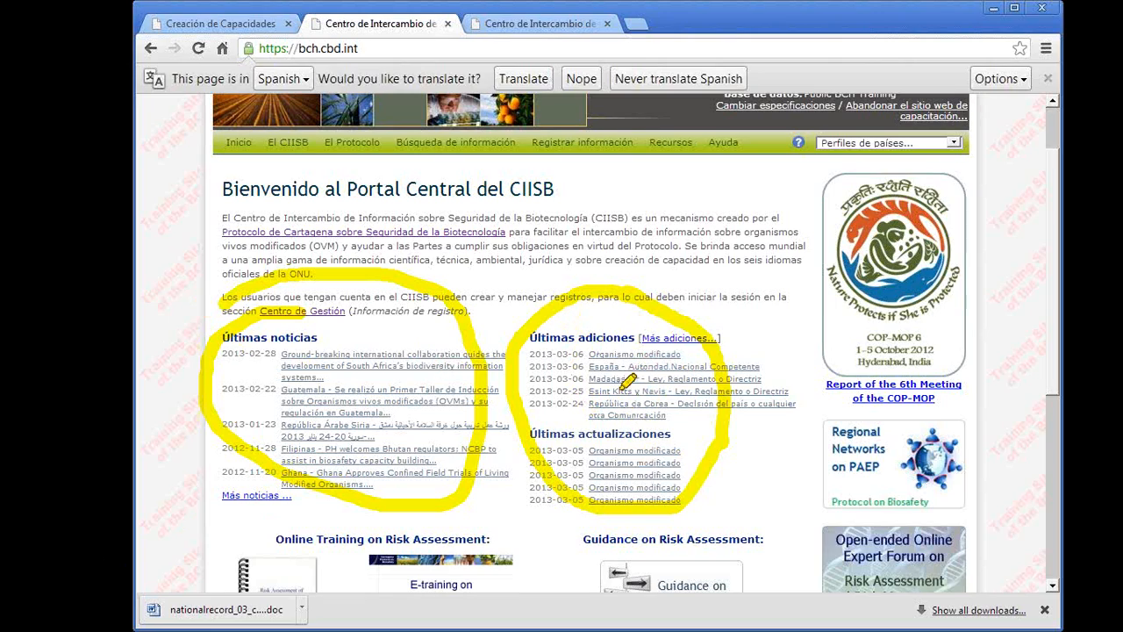
pyautogui.moveTo(577, 365)
pyautogui.mouseDown()
pyautogui.moveTo(571, 333)
pyautogui.moveTo(580, 413)
pyautogui.moveTo(713, 329)
pyautogui.moveTo(508, 324)
pyautogui.mouseUp()
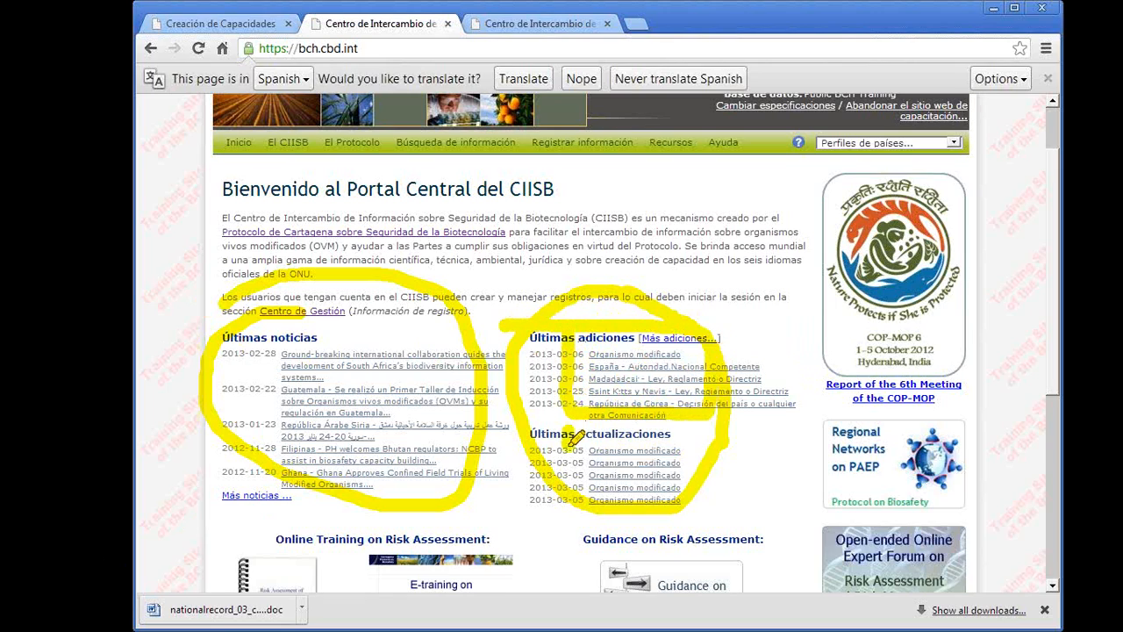
pyautogui.moveTo(572, 432)
pyautogui.mouseDown()
pyautogui.moveTo(687, 493)
pyautogui.moveTo(673, 439)
pyautogui.moveTo(556, 433)
pyautogui.mouseUp()
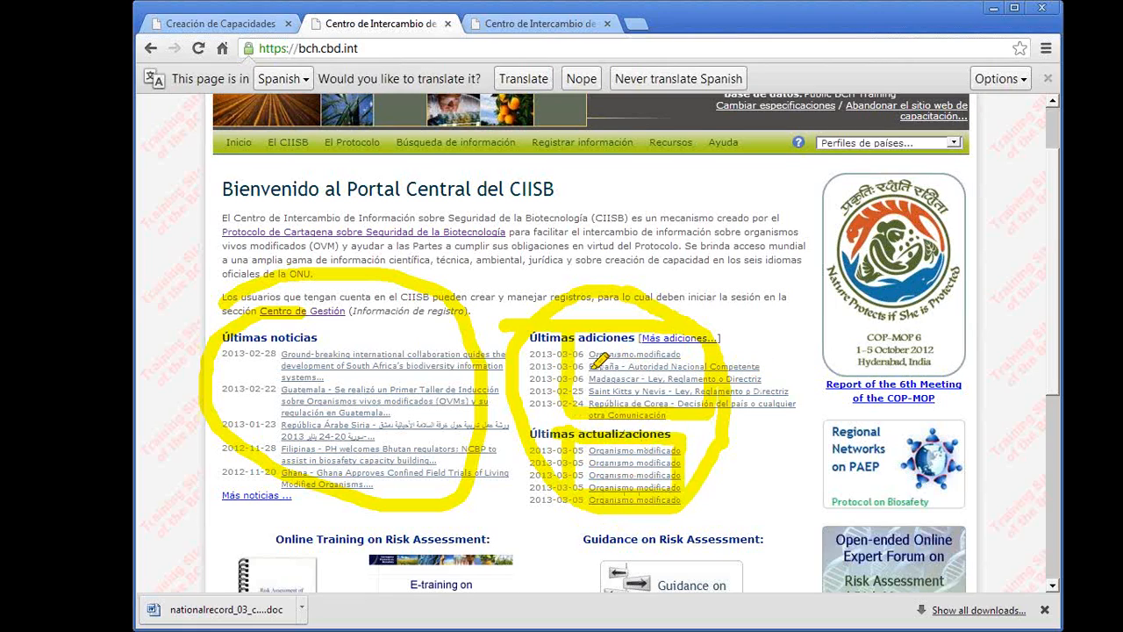
pyautogui.moveTo(617, 366); pyautogui.dragTo(744, 367)
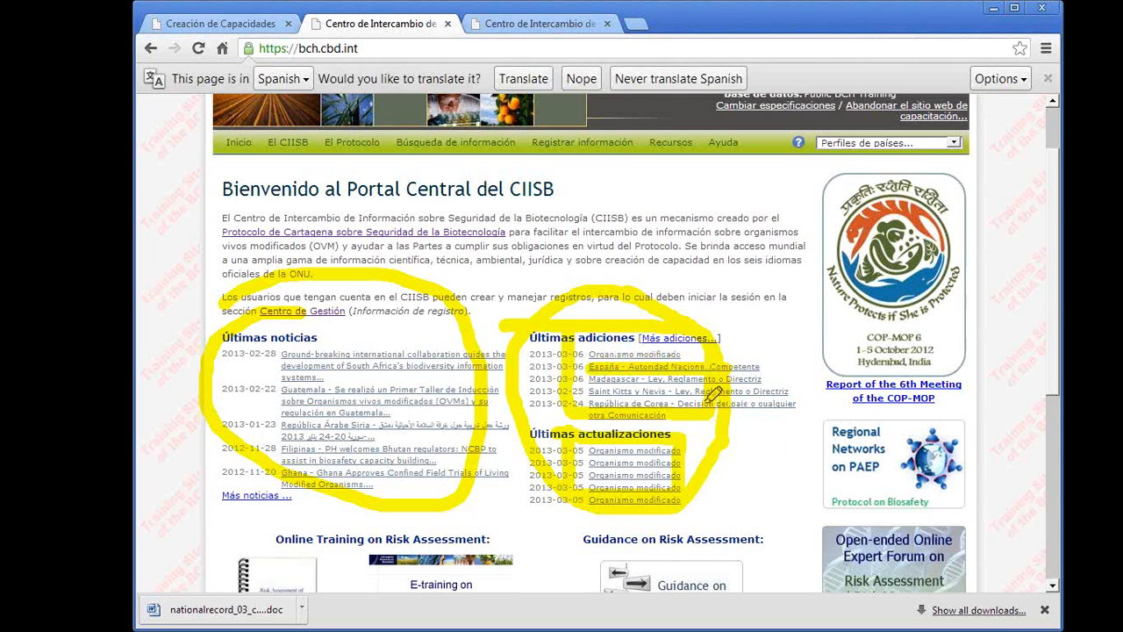
pyautogui.moveTo(627, 383); pyautogui.dragTo(761, 367)
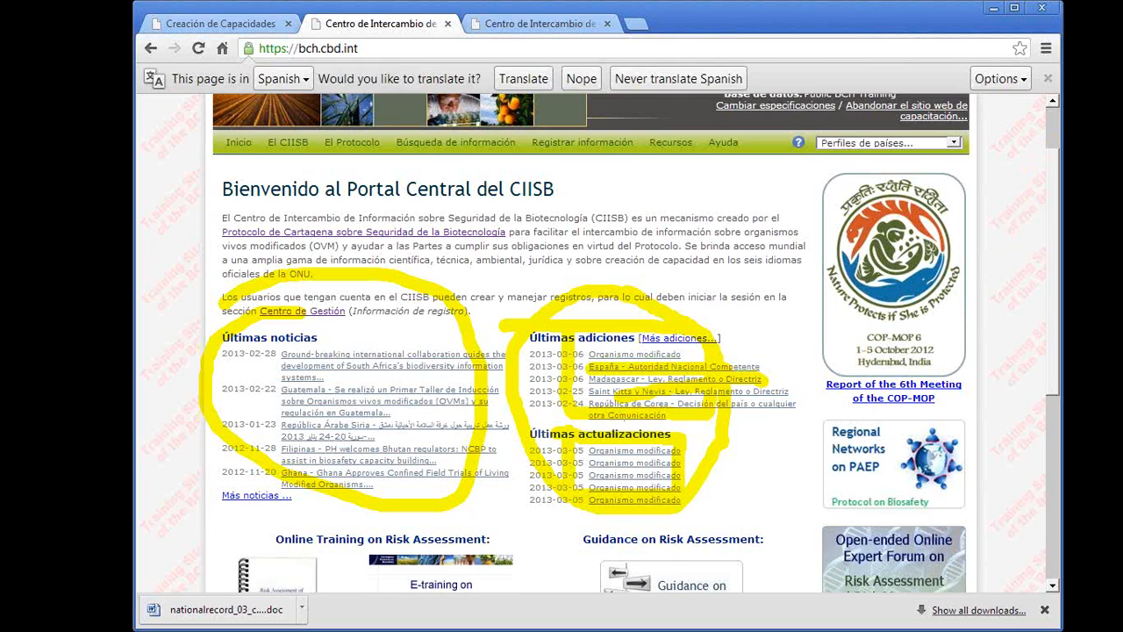
pyautogui.press('Escape')
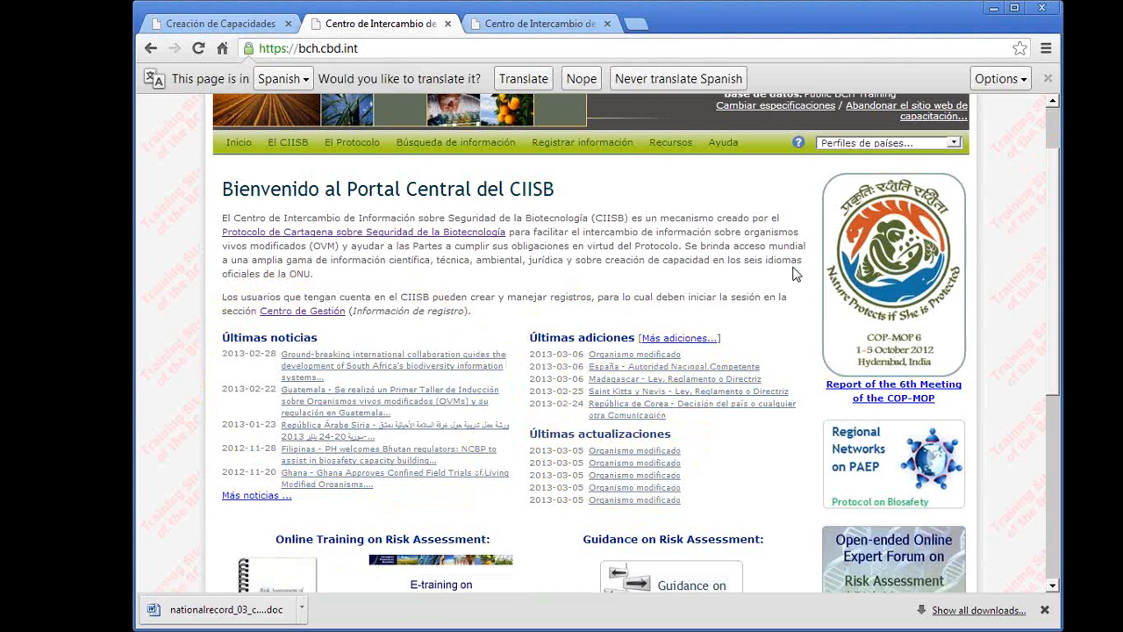
# - Open the account's profile and go from there to the Mis suscripciones page
pyautogui.scroll(2, 1053, 114)
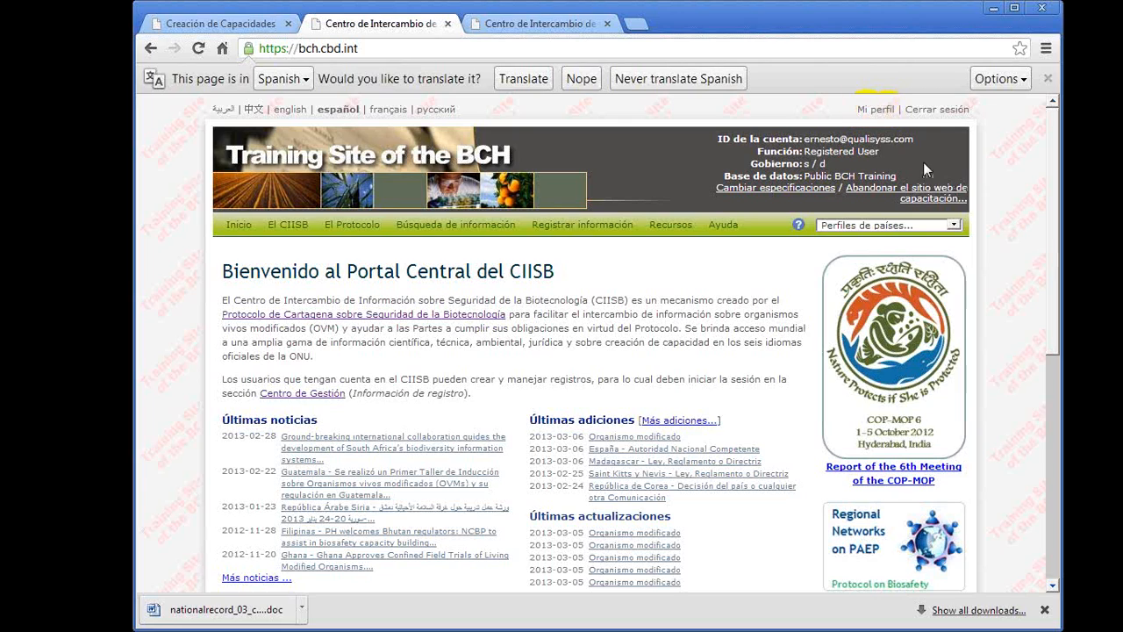
pyautogui.click(876, 111)
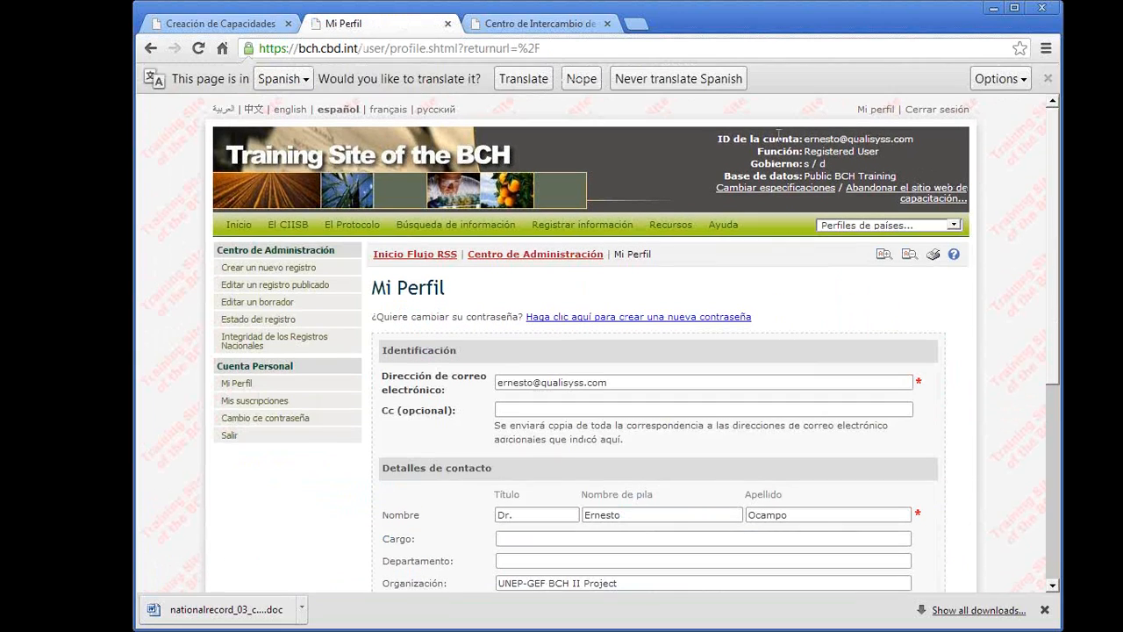
pyautogui.moveTo(456, 230)
pyautogui.moveTo(211, 384); pyautogui.dragTo(323, 402)
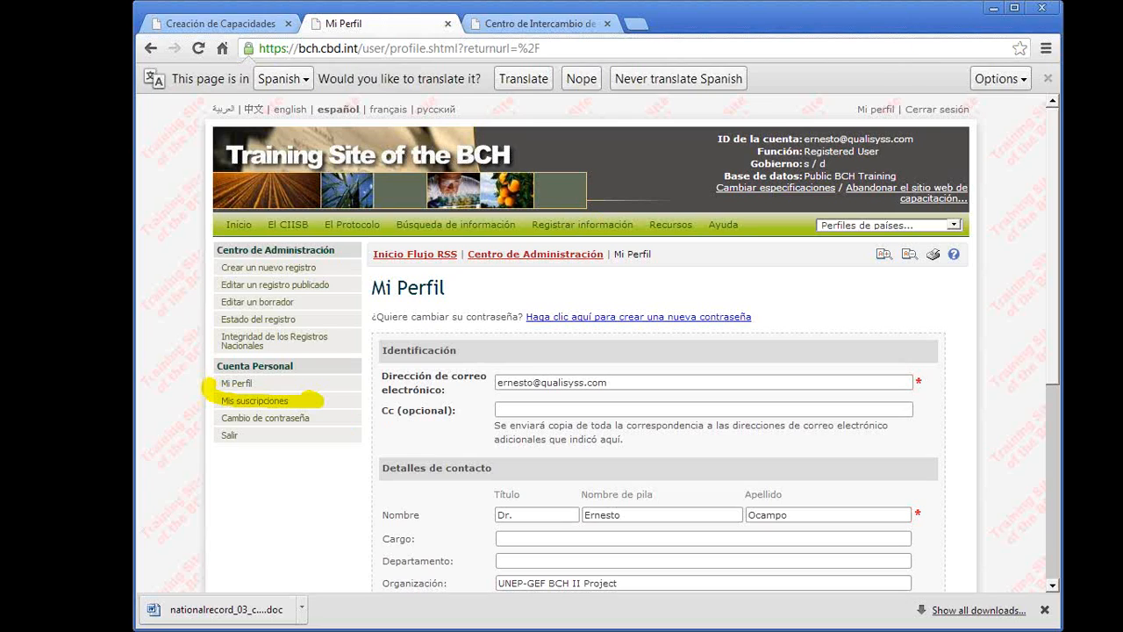
pyautogui.click(243, 402)
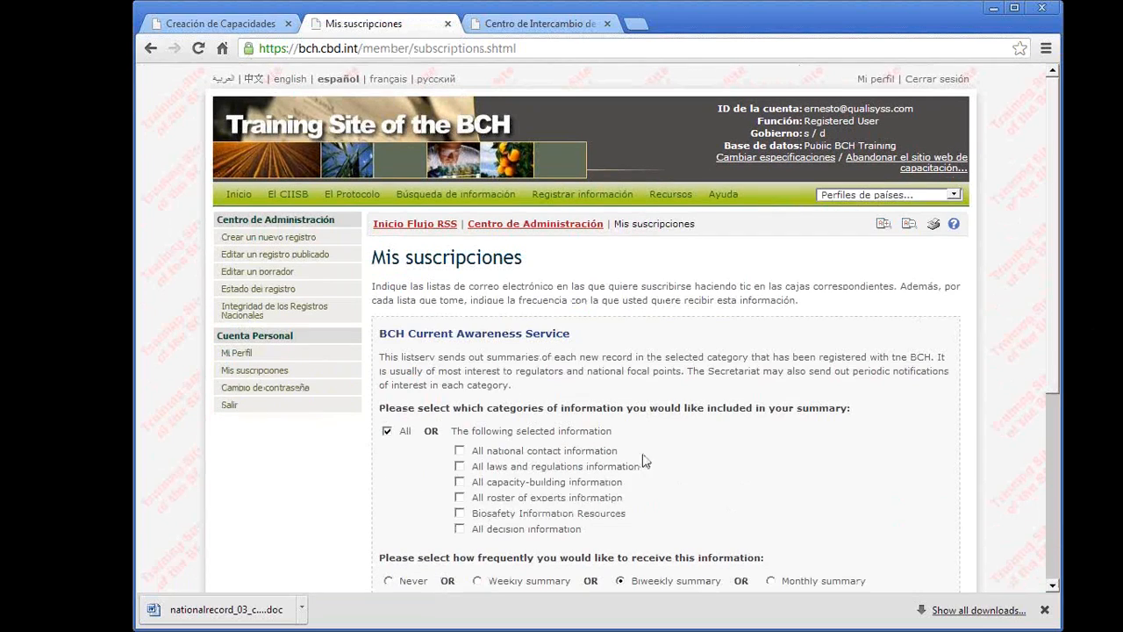
# - Examine the BCH Current Awareness Service categories, the summary frequency choices and the Biosafety Protocol News newsletter option
pyautogui.scroll(-1, 677, 461)
pyautogui.scroll(-1, 677, 462)
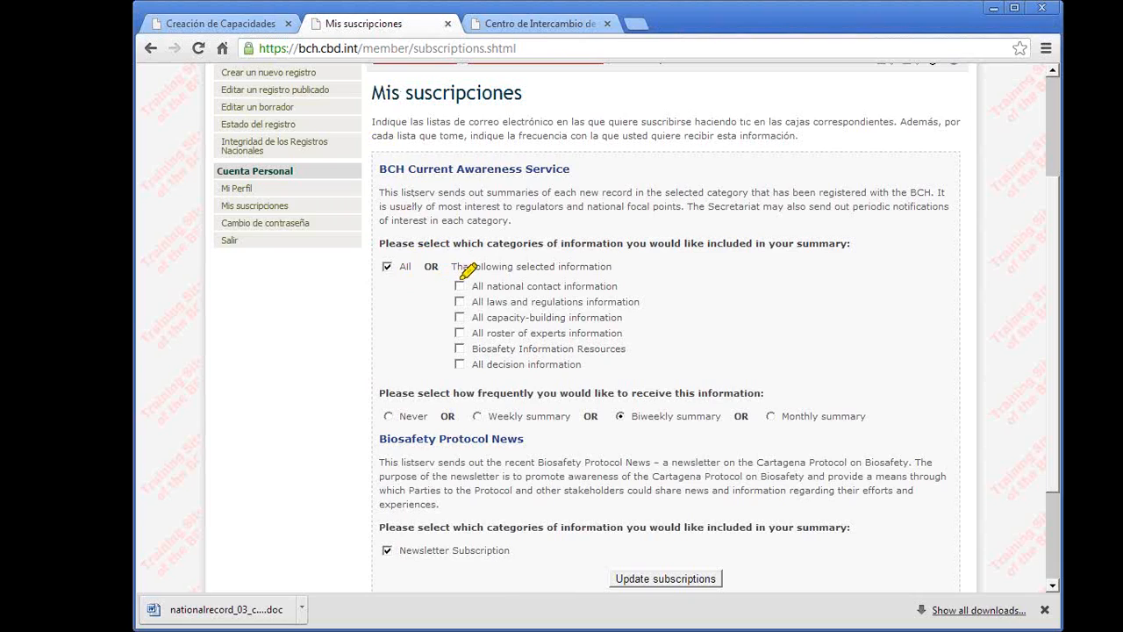
pyautogui.moveTo(445, 284); pyautogui.dragTo(565, 284)
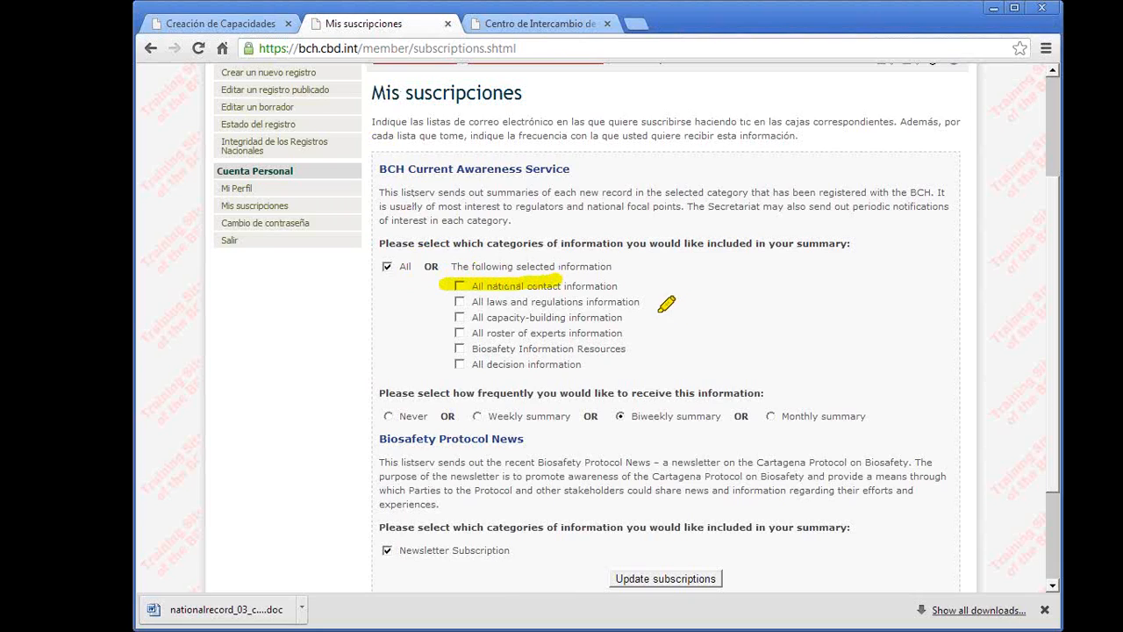
pyautogui.moveTo(453, 302); pyautogui.dragTo(569, 302)
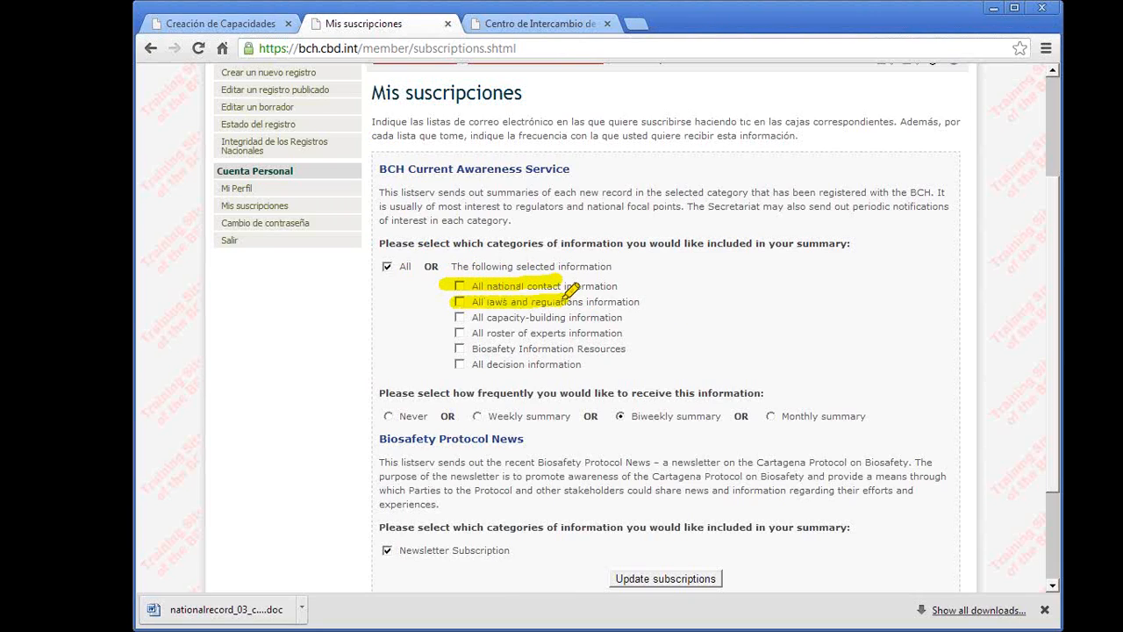
pyautogui.moveTo(456, 317); pyautogui.dragTo(569, 317)
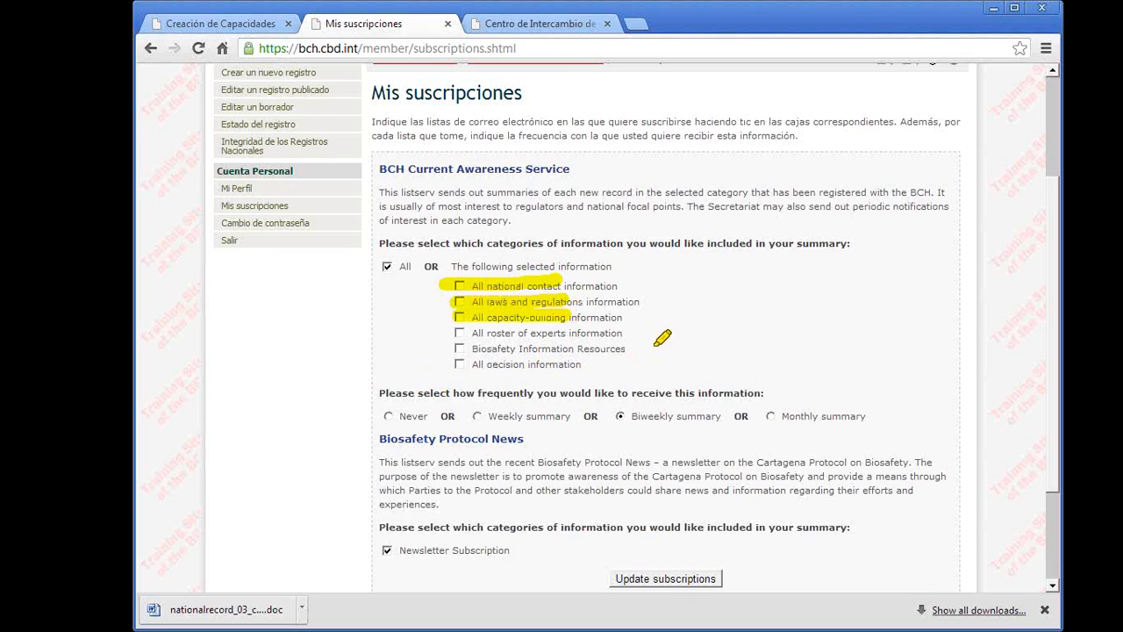
pyautogui.moveTo(623, 334)
pyautogui.mouseDown()
pyautogui.moveTo(509, 334)
pyautogui.moveTo(575, 348)
pyautogui.mouseUp()
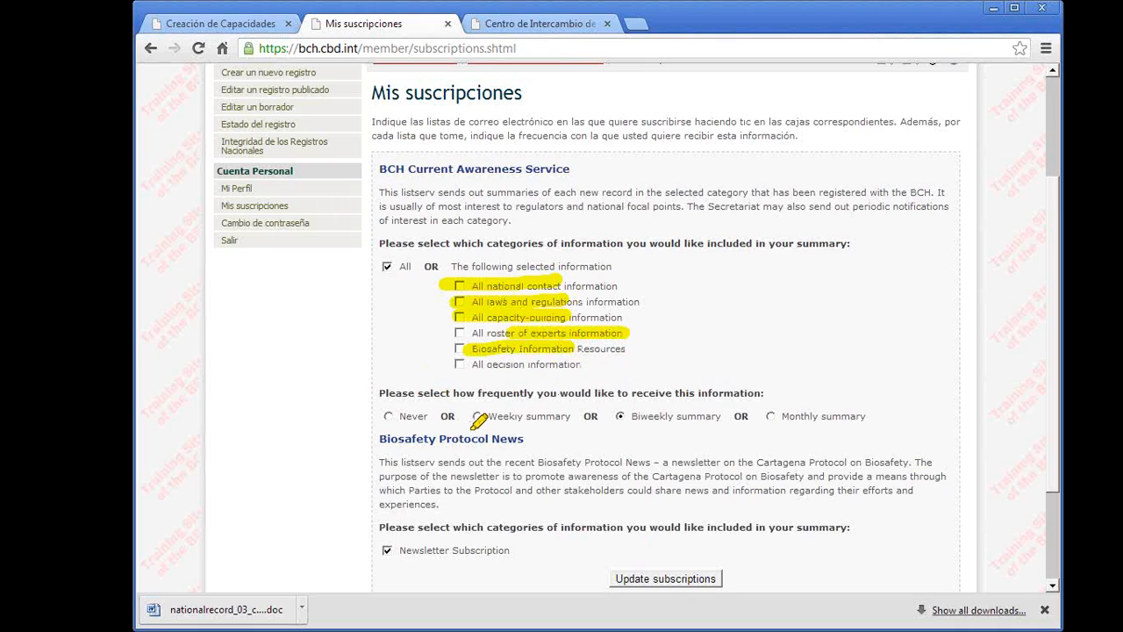
pyautogui.moveTo(470, 363); pyautogui.dragTo(568, 363)
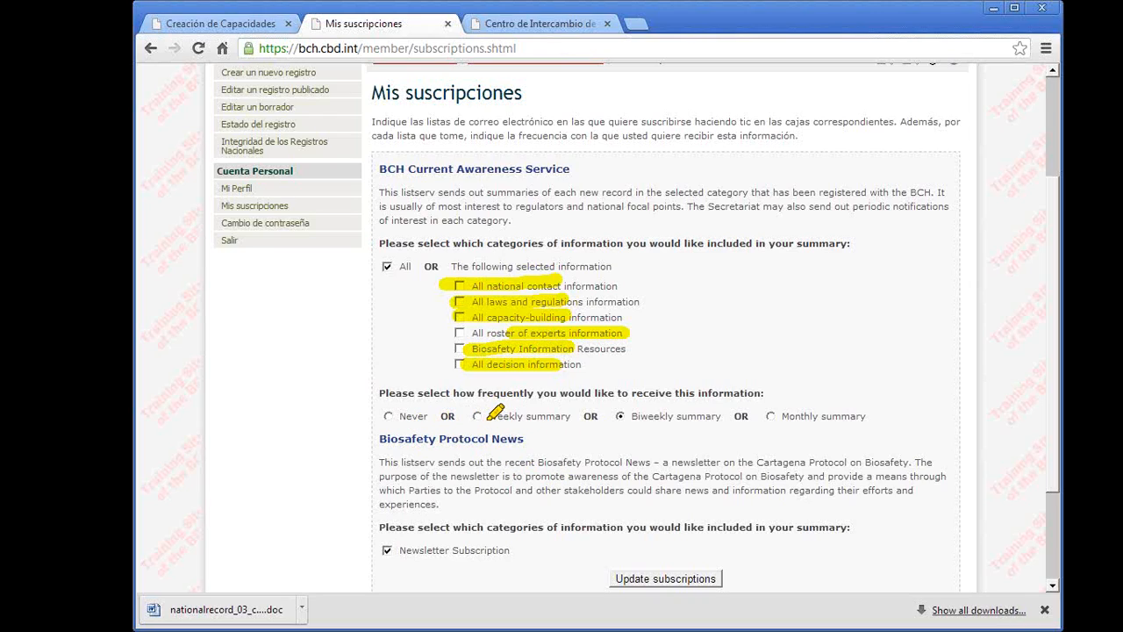
pyautogui.moveTo(484, 416); pyautogui.dragTo(570, 416)
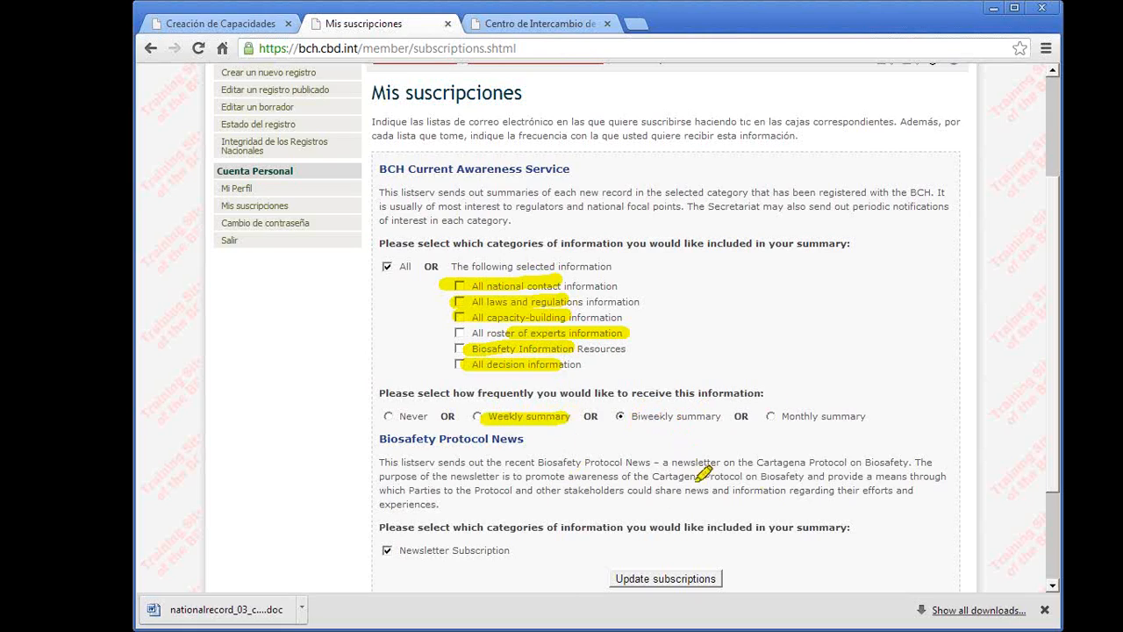
pyautogui.moveTo(781, 416); pyautogui.dragTo(847, 416)
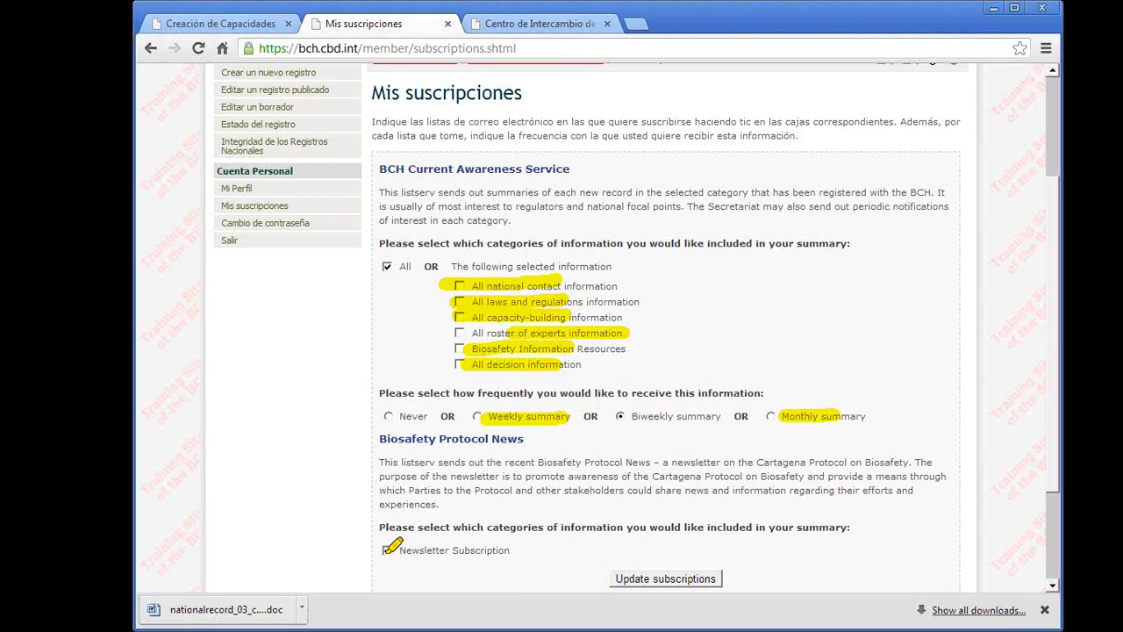
pyautogui.moveTo(384, 551); pyautogui.dragTo(452, 551)
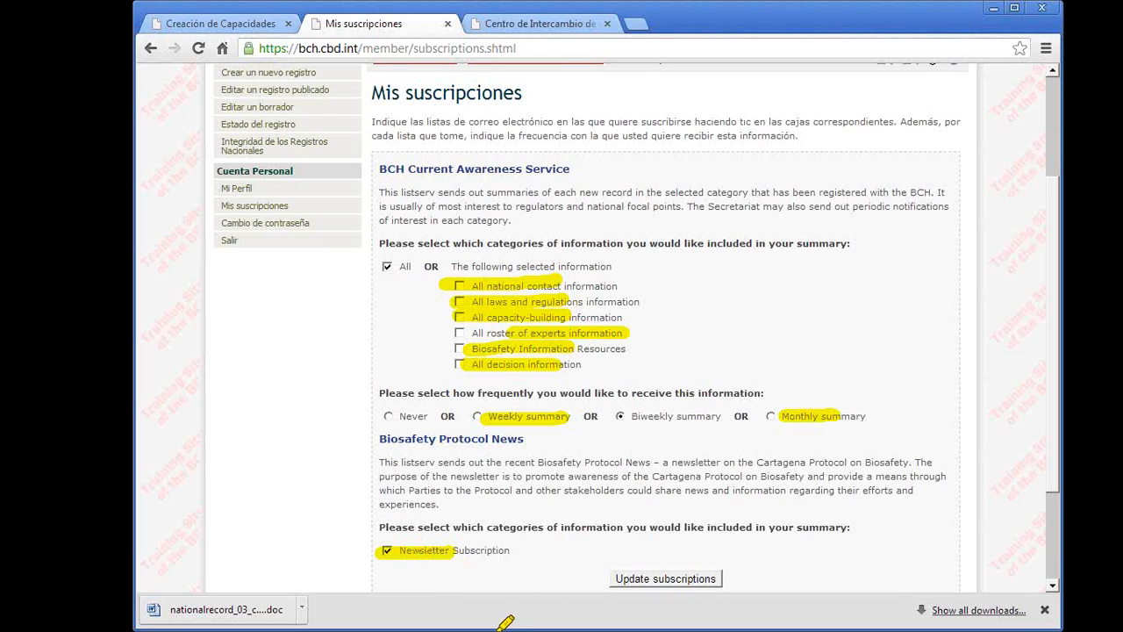